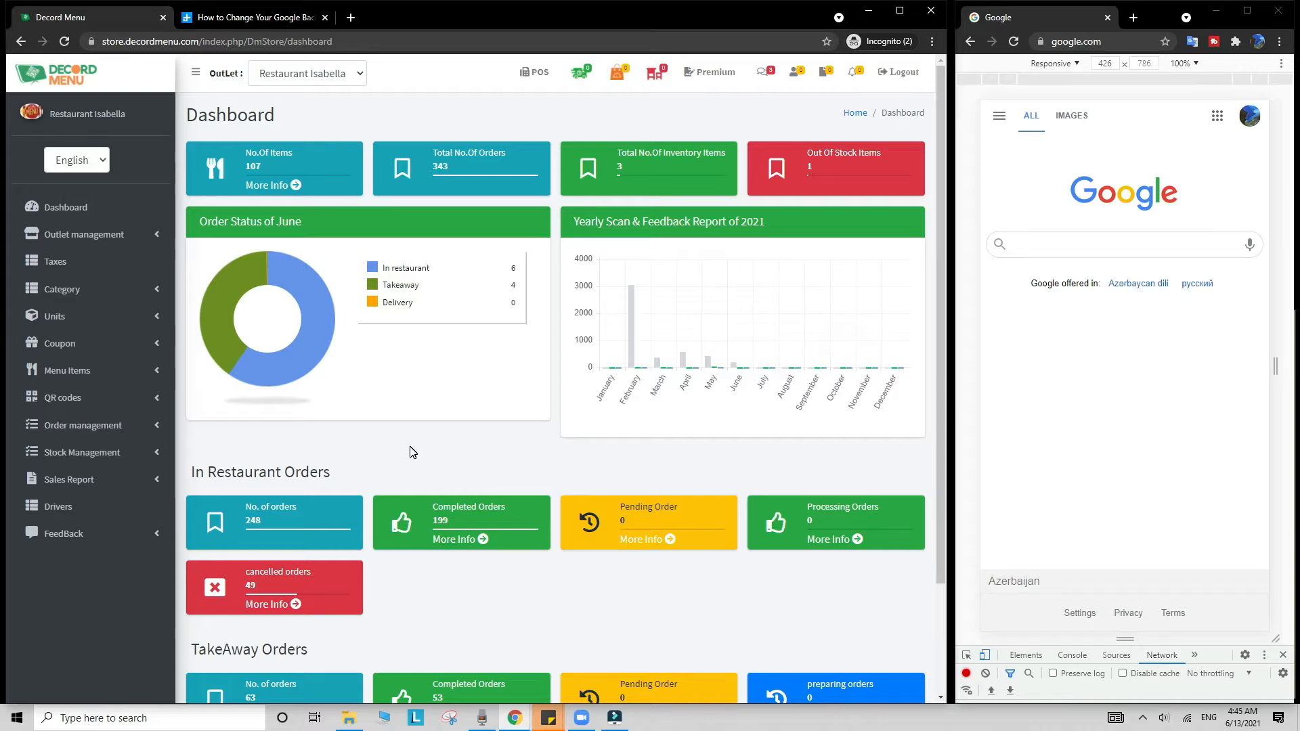
# Step: Open the POS Table page from the dashboard, showing tables 1 through 33
pyautogui.click(527, 72)
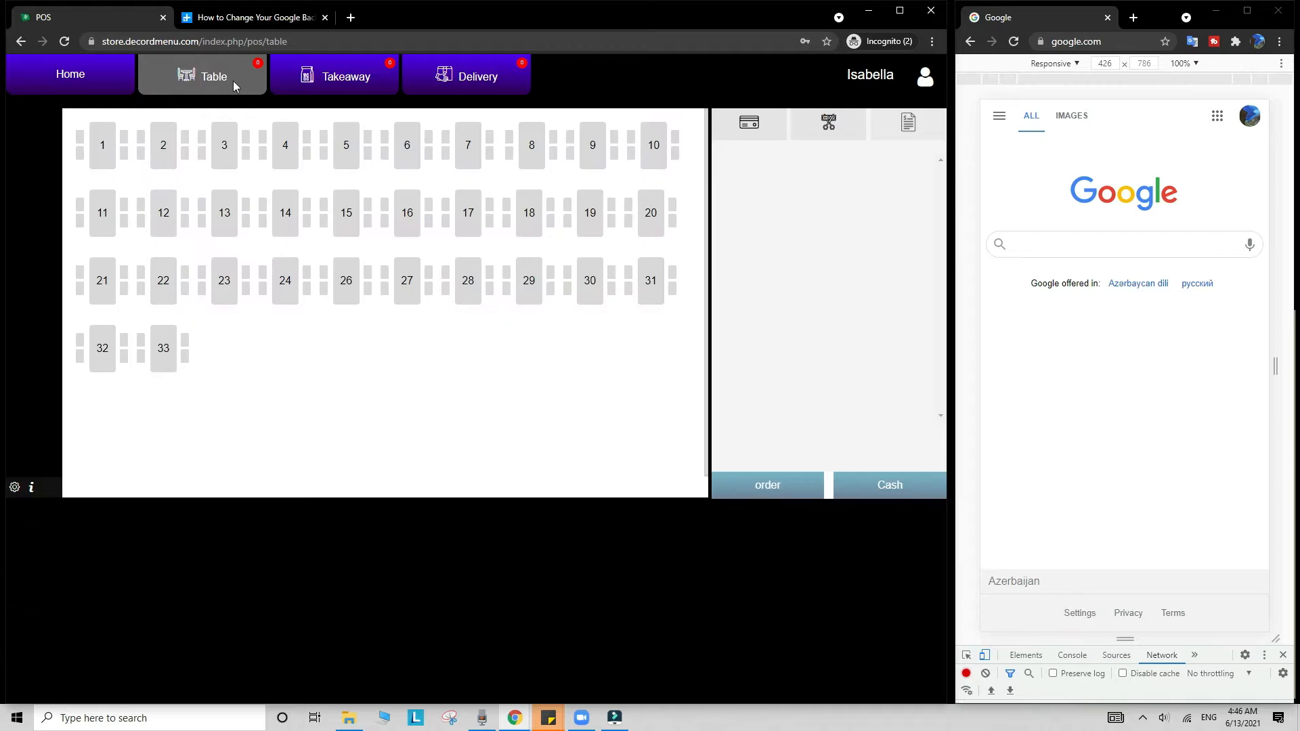
# Step: Switch the POS to the Takeaway and Delivery order panels, then back to Table view
pyautogui.click(336, 80)
pyautogui.click(461, 81)
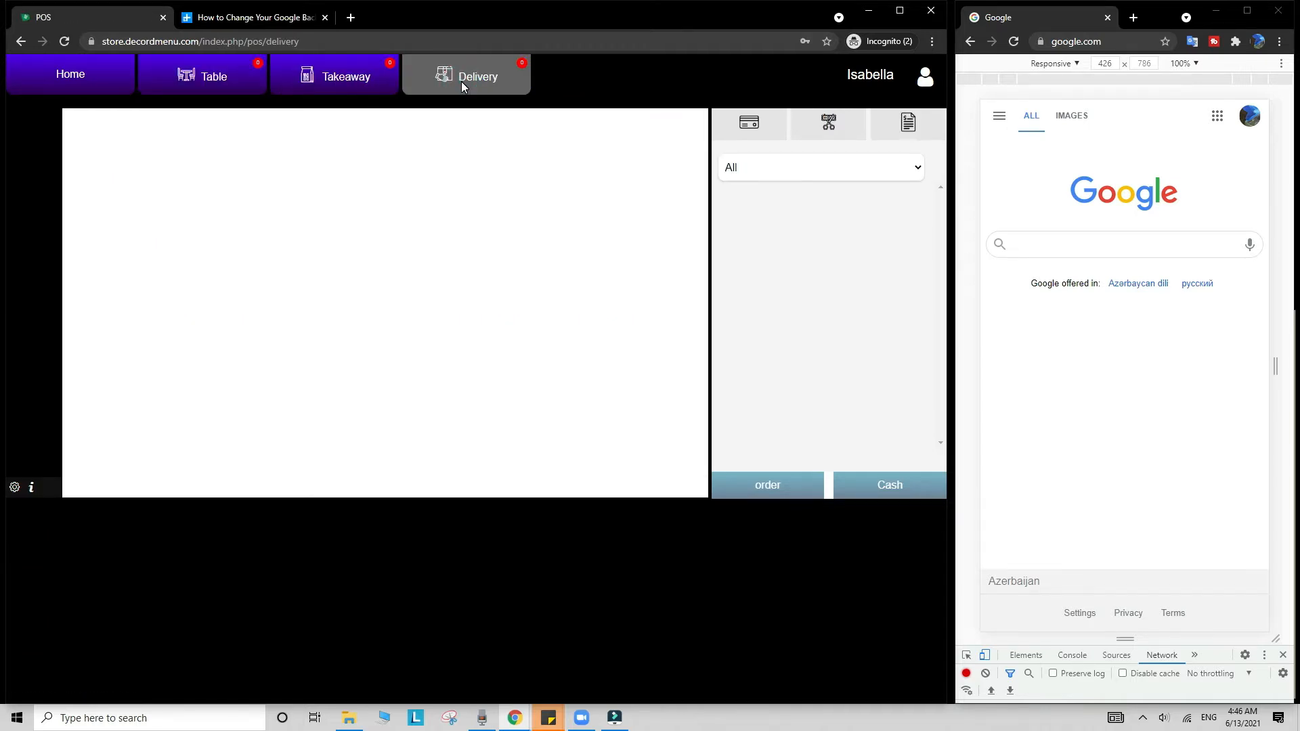
pyautogui.click(203, 77)
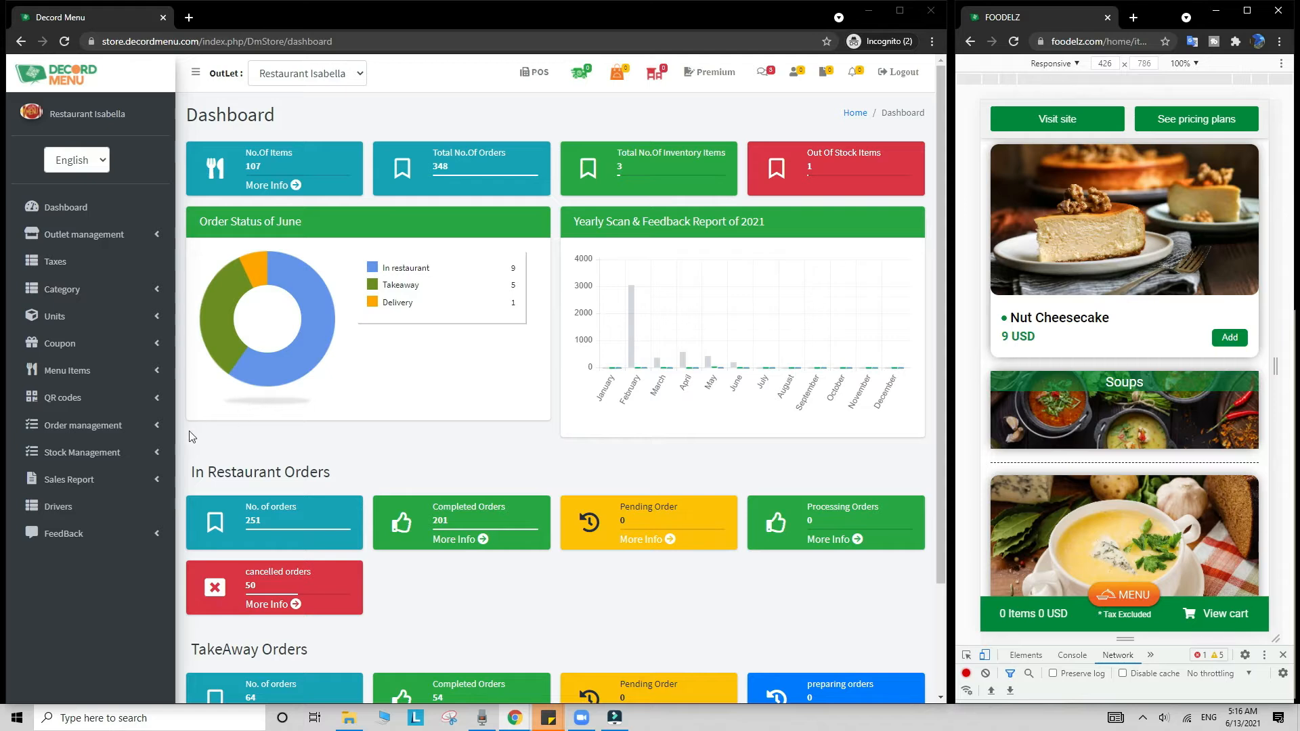
# Step: Browse the Stock Management inventory item list and the supplier list
pyautogui.click(140, 452)
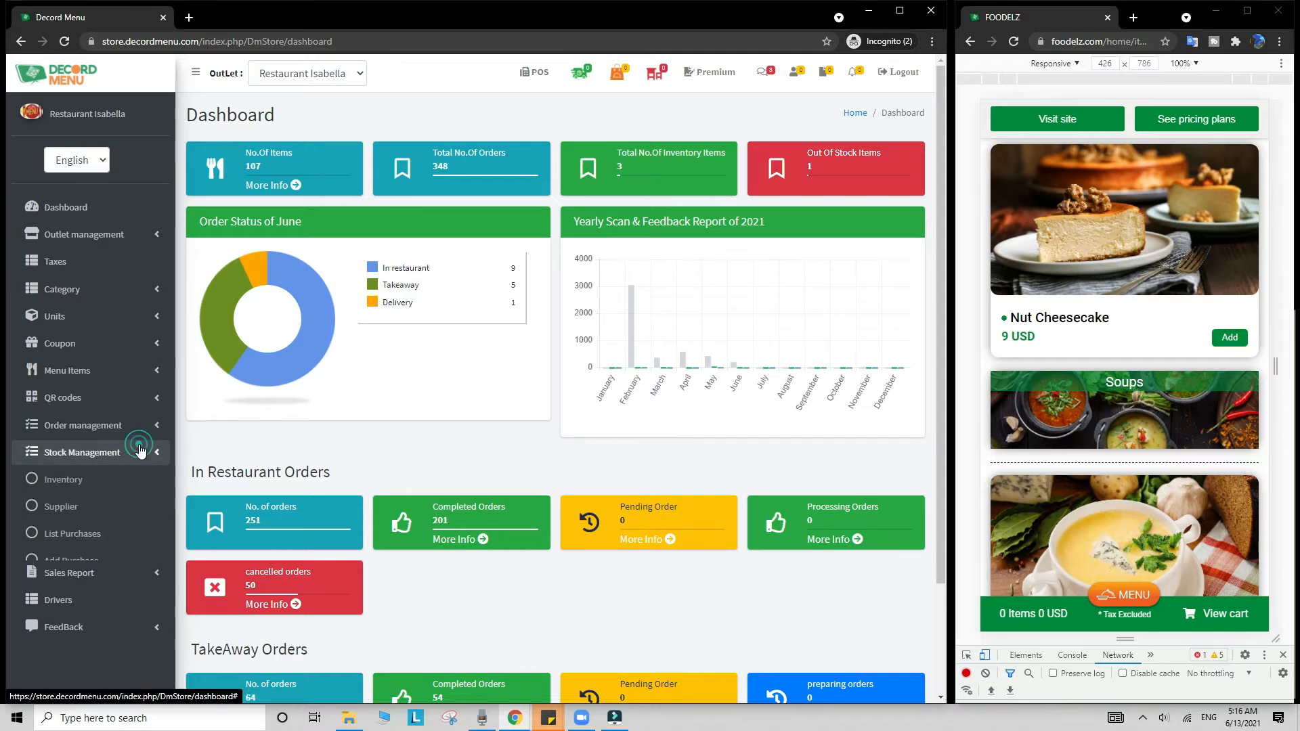
pyautogui.click(132, 479)
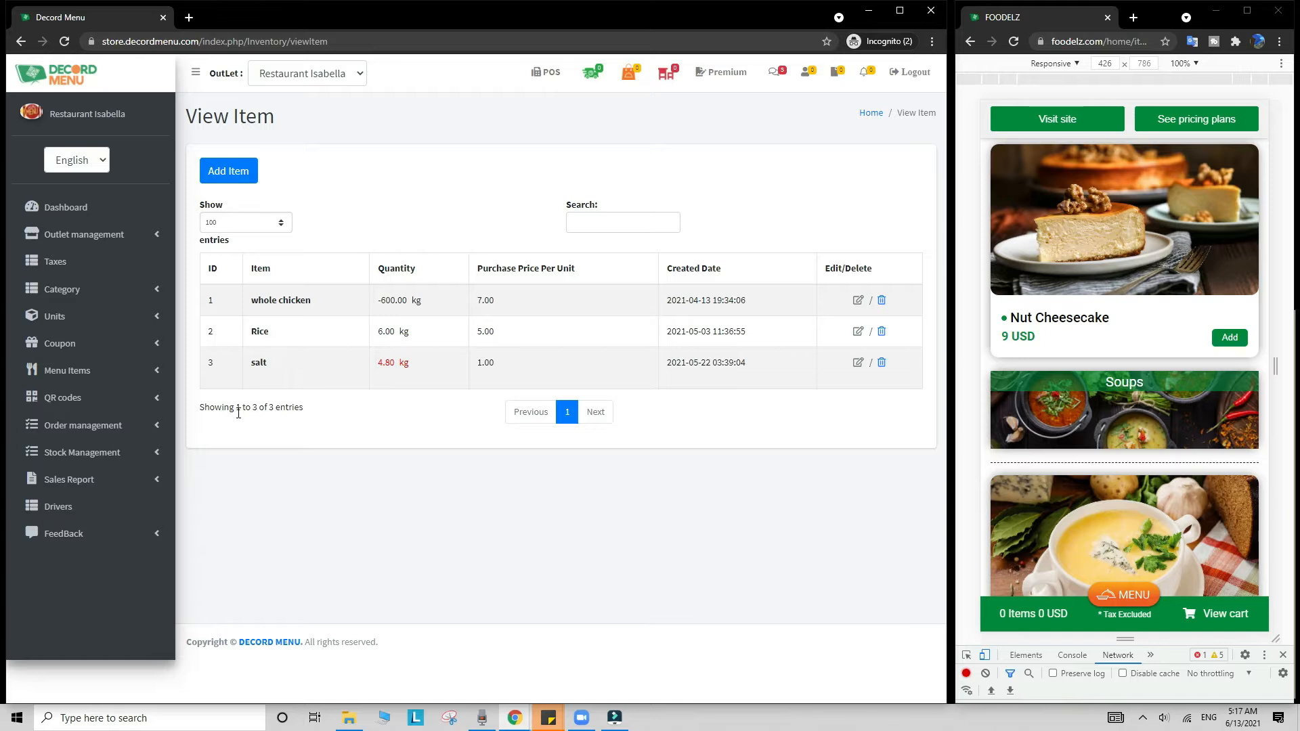
pyautogui.click(108, 451)
pyautogui.click(119, 509)
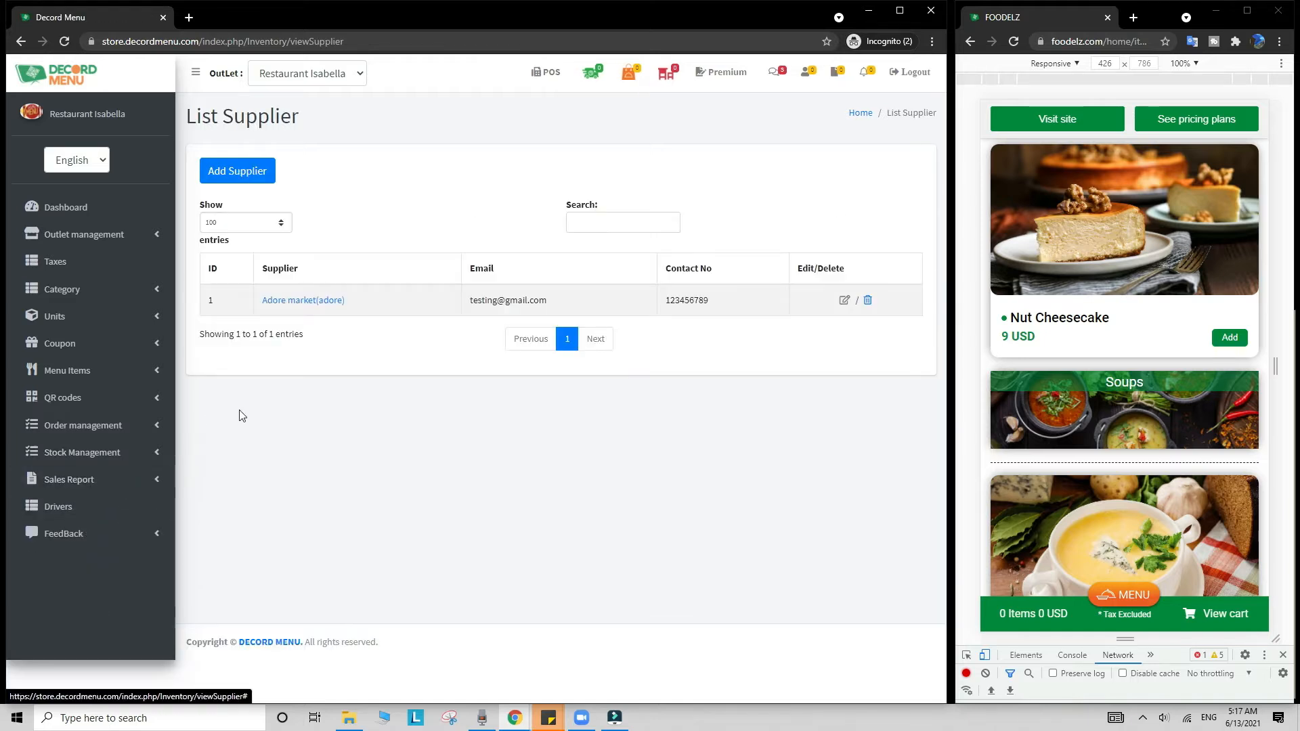
pyautogui.click(102, 452)
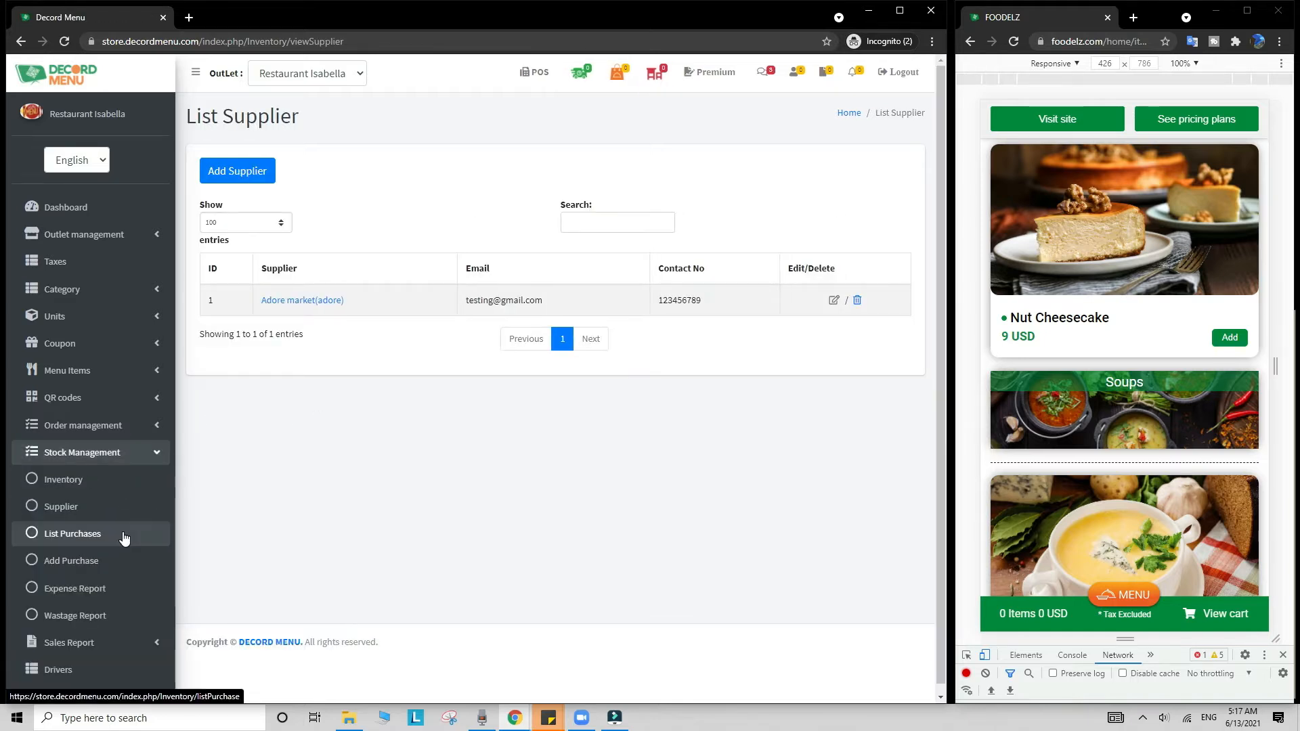
# Step: Open the Sales Report for 12–13 Jun 2021 and highlight the order, delivery and takeaway rows
pyautogui.click(126, 645)
pyautogui.click(100, 479)
pyautogui.click(103, 505)
pyautogui.moveTo(191, 509); pyautogui.dragTo(912, 506)
pyautogui.moveTo(199, 552); pyautogui.dragTo(897, 552)
pyautogui.moveTo(203, 660); pyautogui.dragTo(912, 646)
pyautogui.click(415, 663)
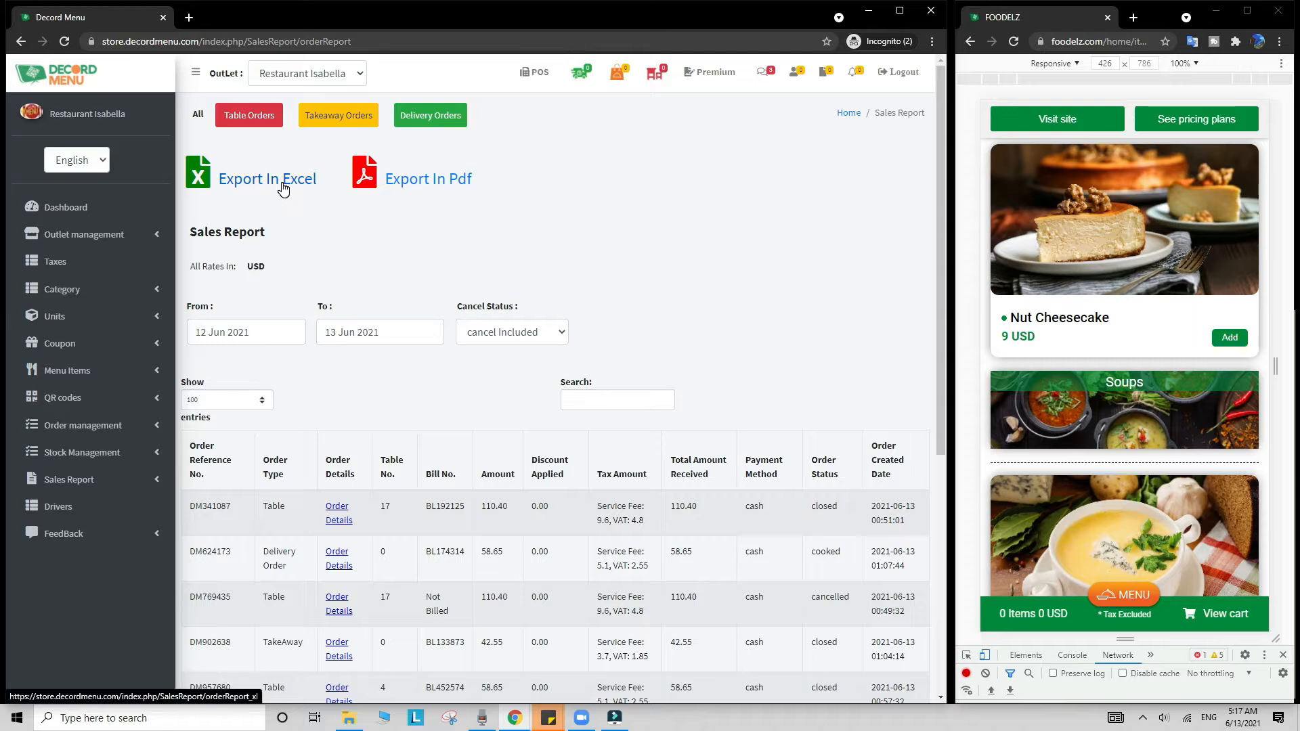
# Step: View the outlet managers and waiters list, then the outlet list with Restaurant Isabella
pyautogui.click(446, 180)
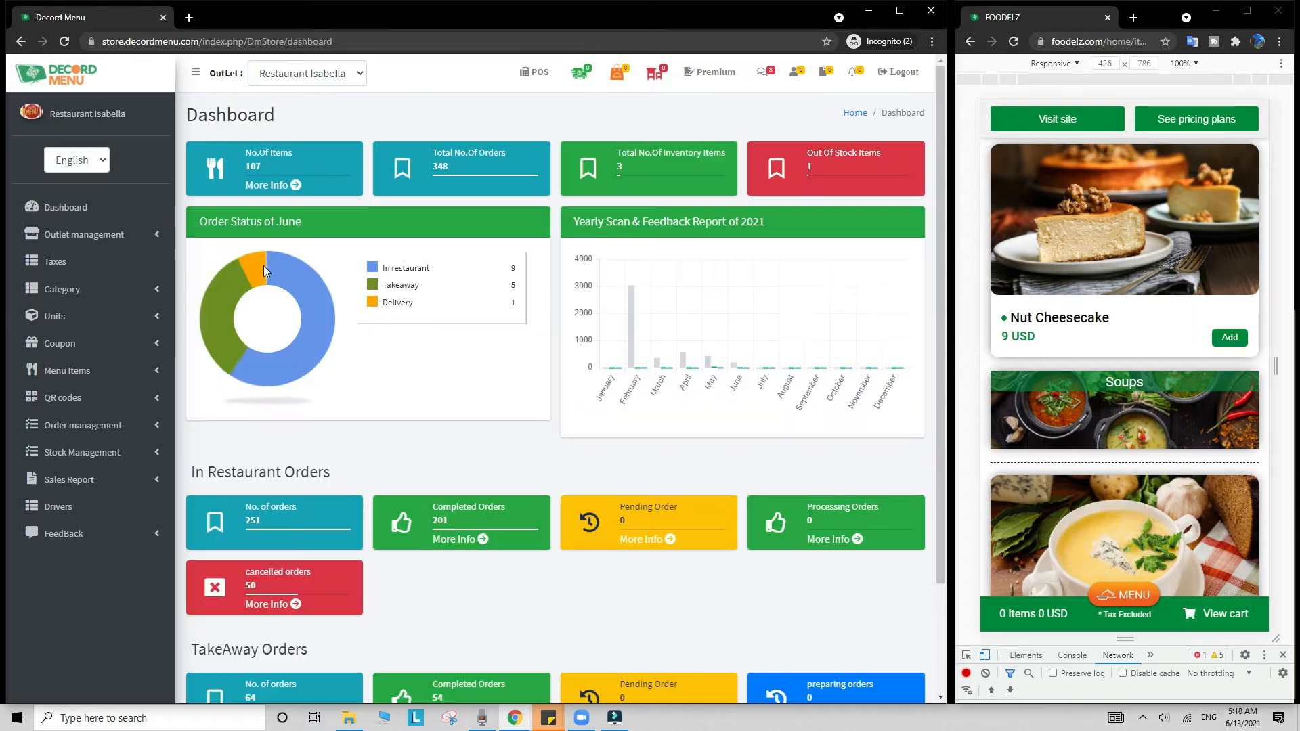
pyautogui.click(134, 238)
pyautogui.click(126, 267)
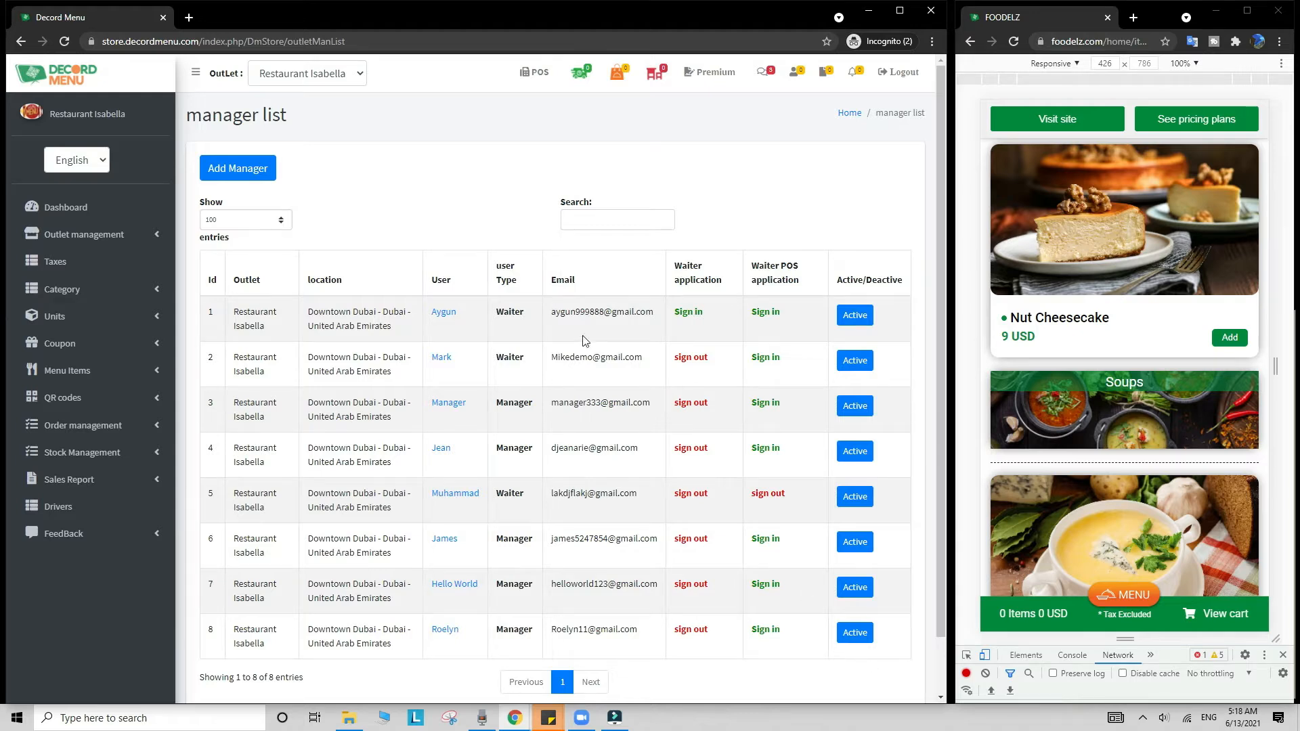
pyautogui.moveTo(539, 406); pyautogui.dragTo(499, 407)
pyautogui.click(81, 235)
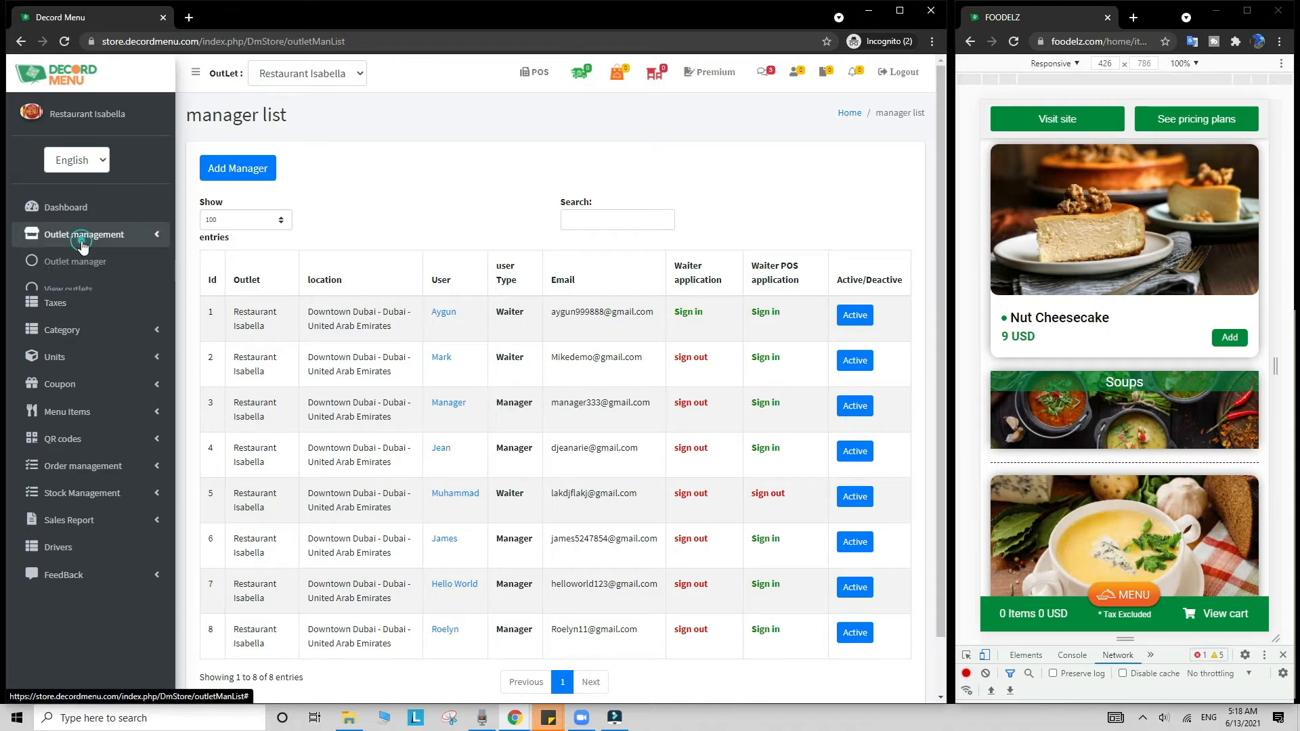
pyautogui.click(97, 290)
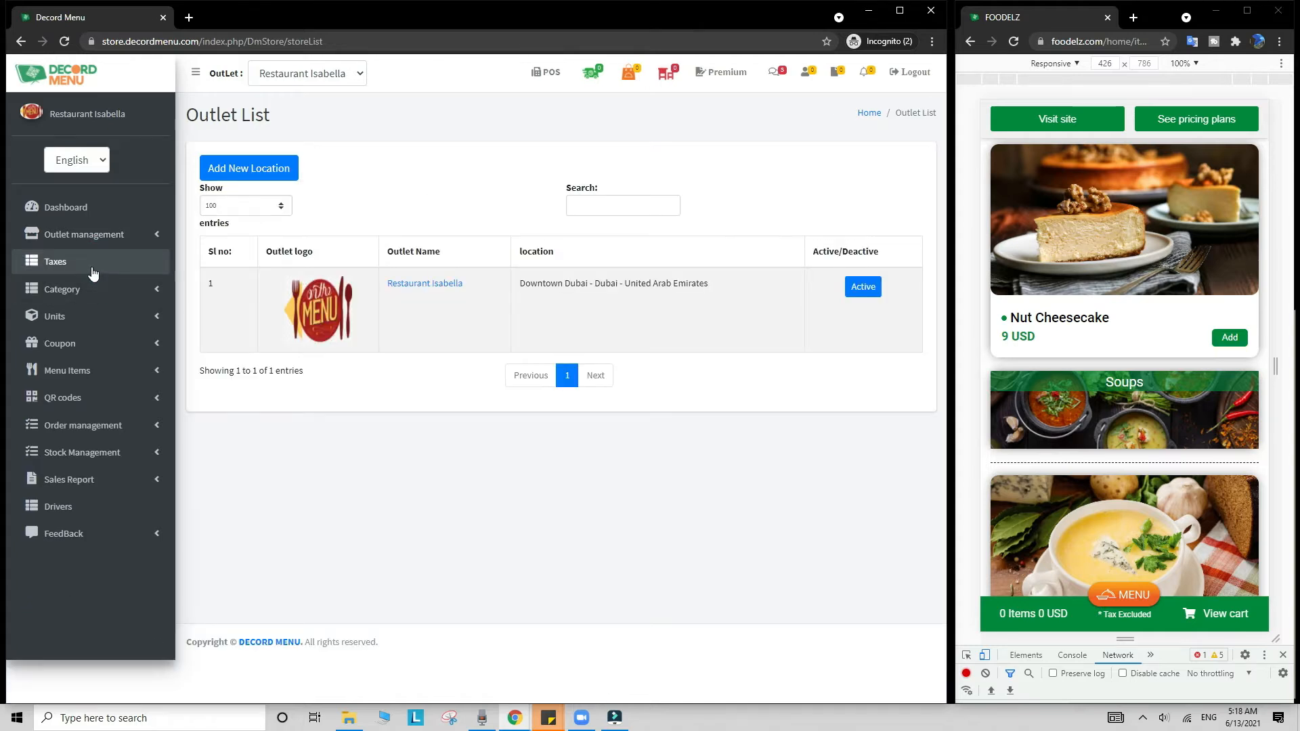
# Step: View the tax list and put one Nut Cheesecake in the Foodelz cart (10.35 USD)
pyautogui.click(88, 263)
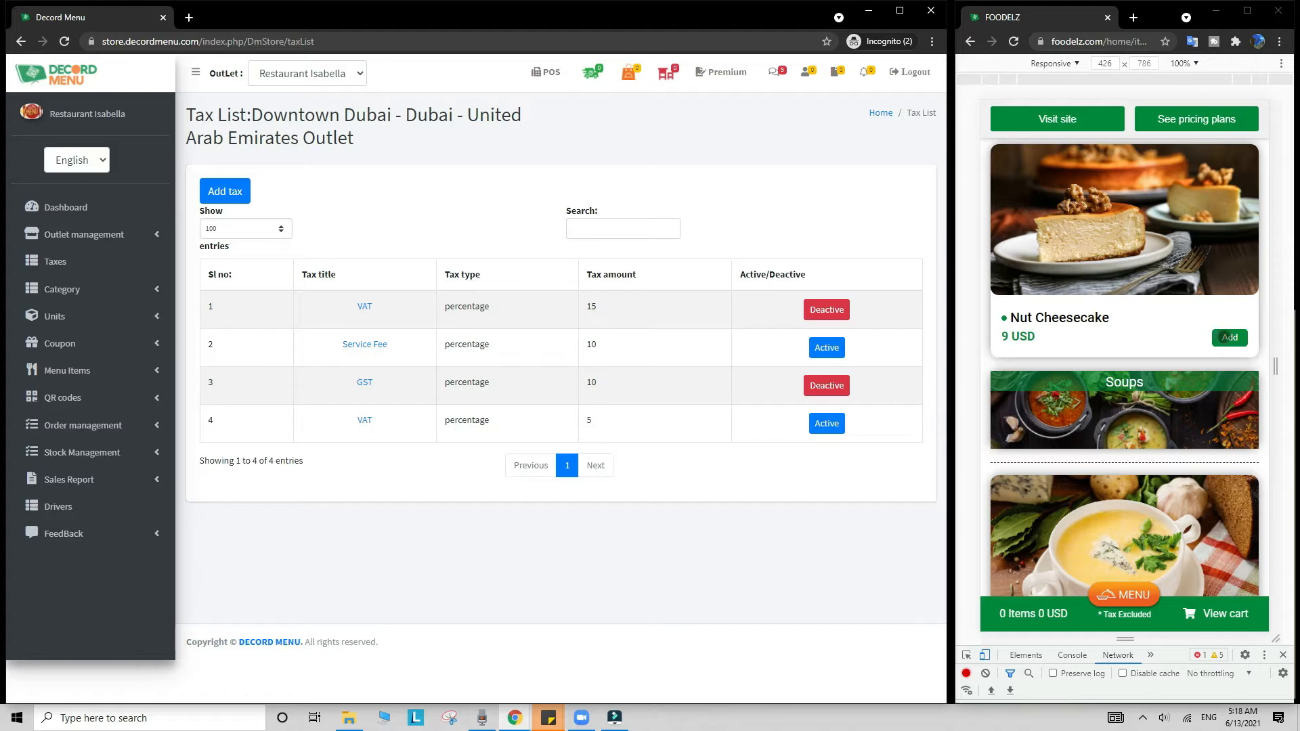
pyautogui.click(1221, 337)
pyautogui.click(1223, 609)
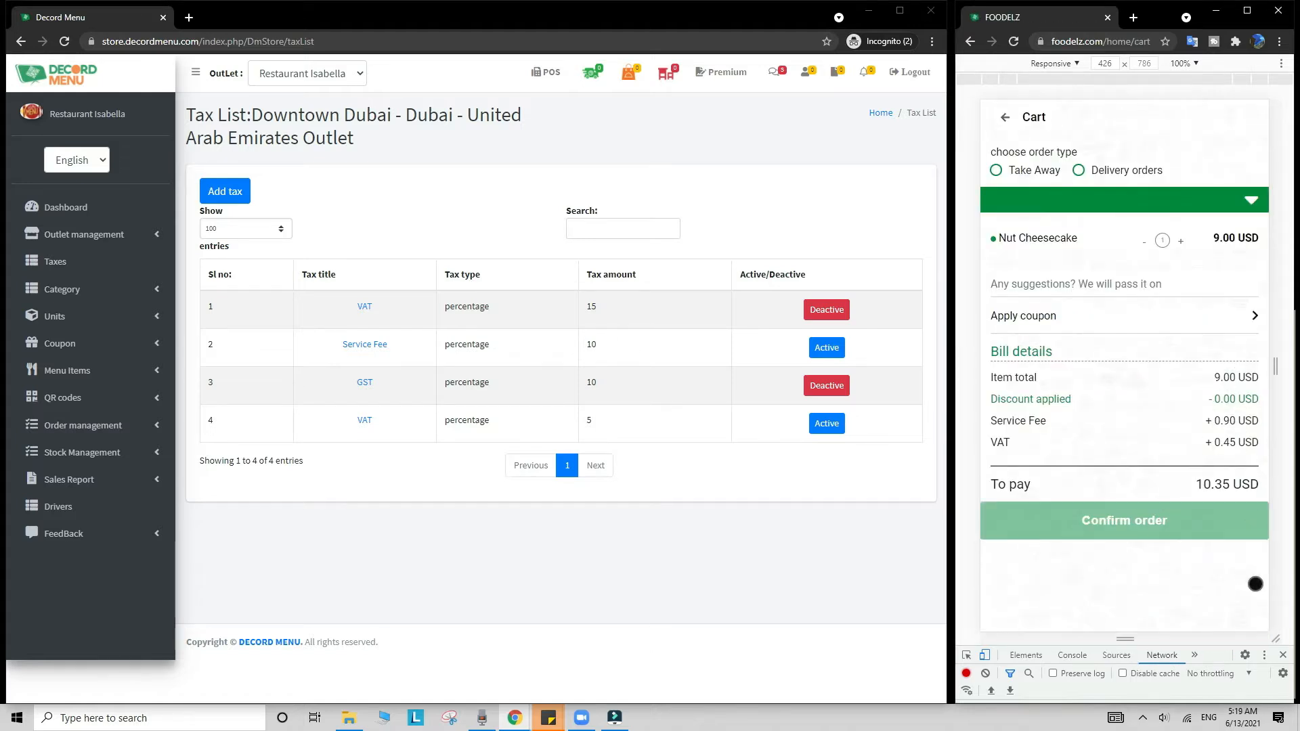
# Step: Show the list of seven coupons and expand the Menu Items section
pyautogui.click(68, 344)
pyautogui.click(104, 371)
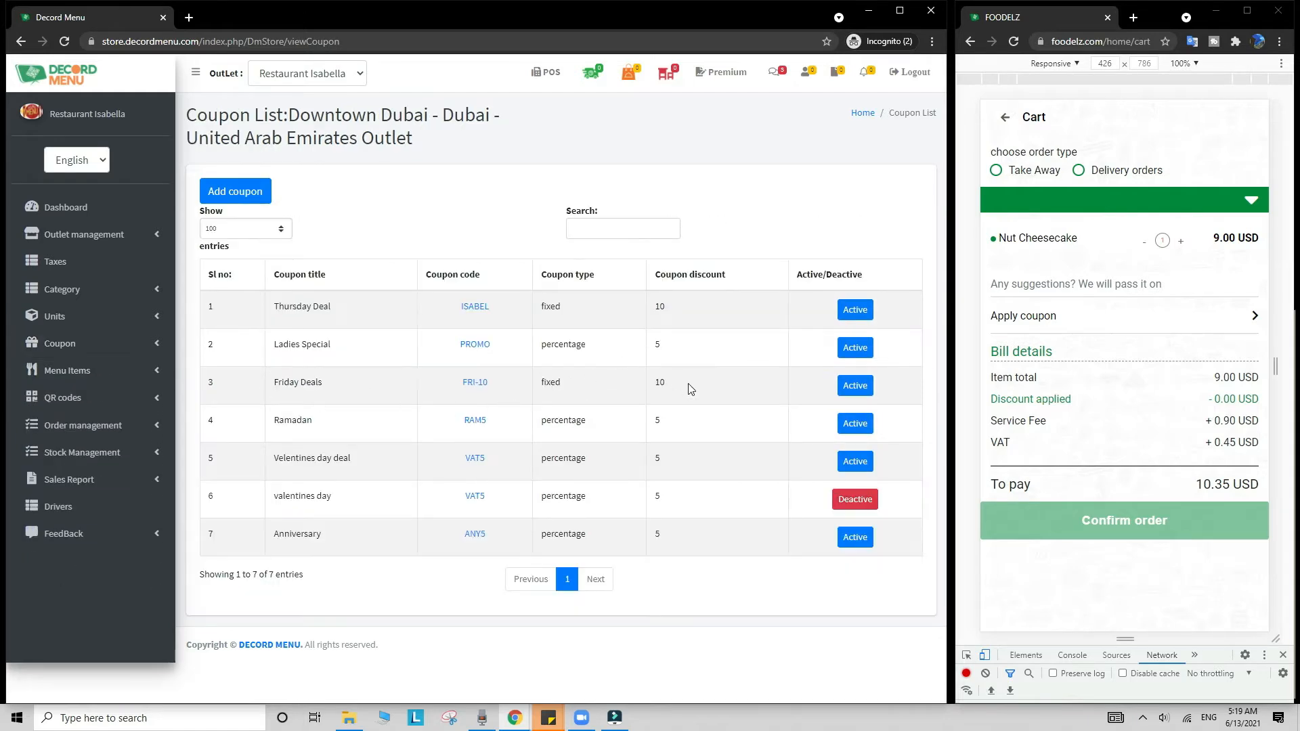
pyautogui.click(90, 371)
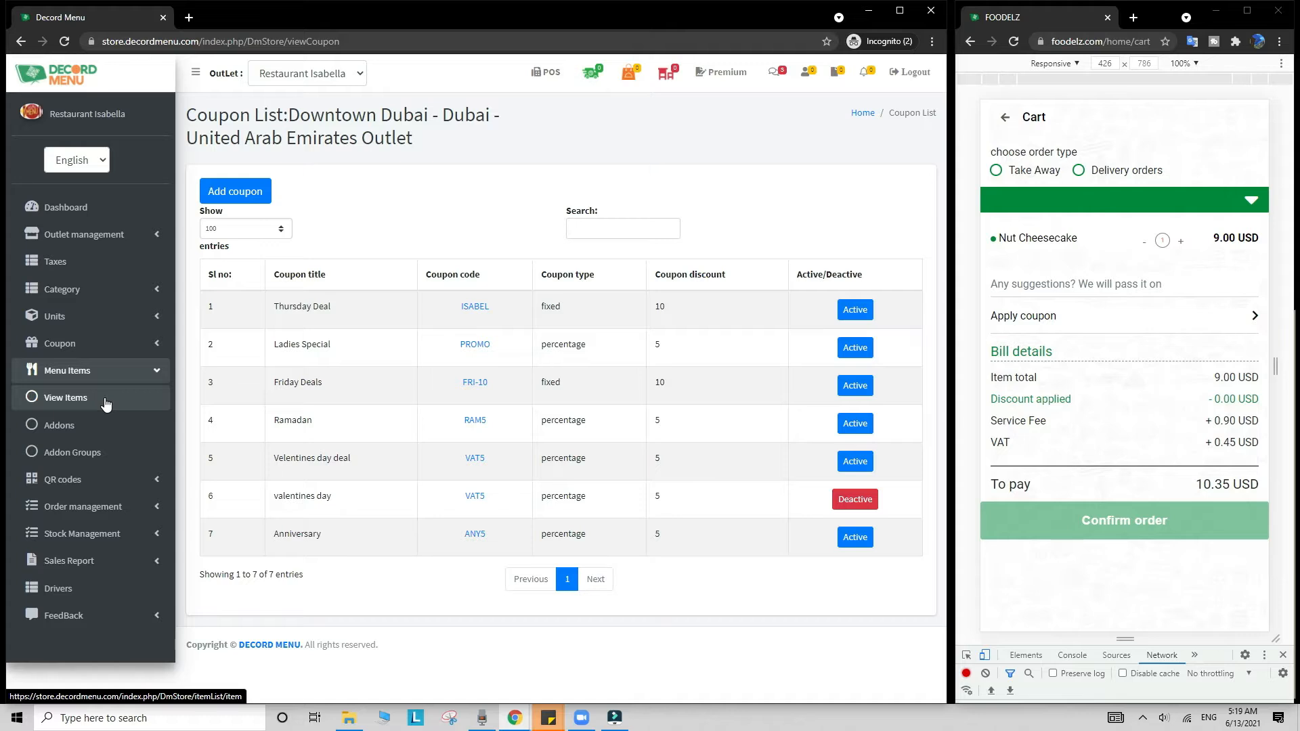
# Step: Open the Orange Juice item from the menu item list for editing
pyautogui.click(104, 403)
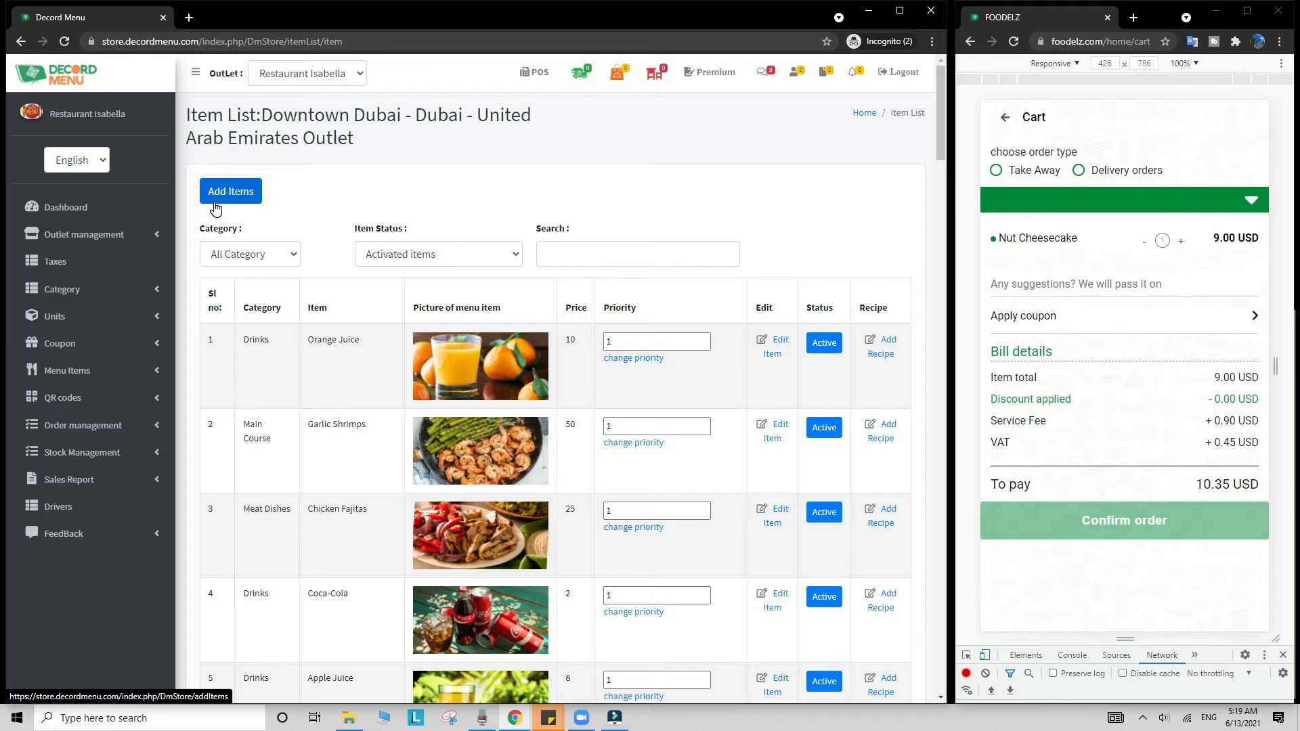
pyautogui.click(775, 361)
pyautogui.scroll(-5, 775, 361)
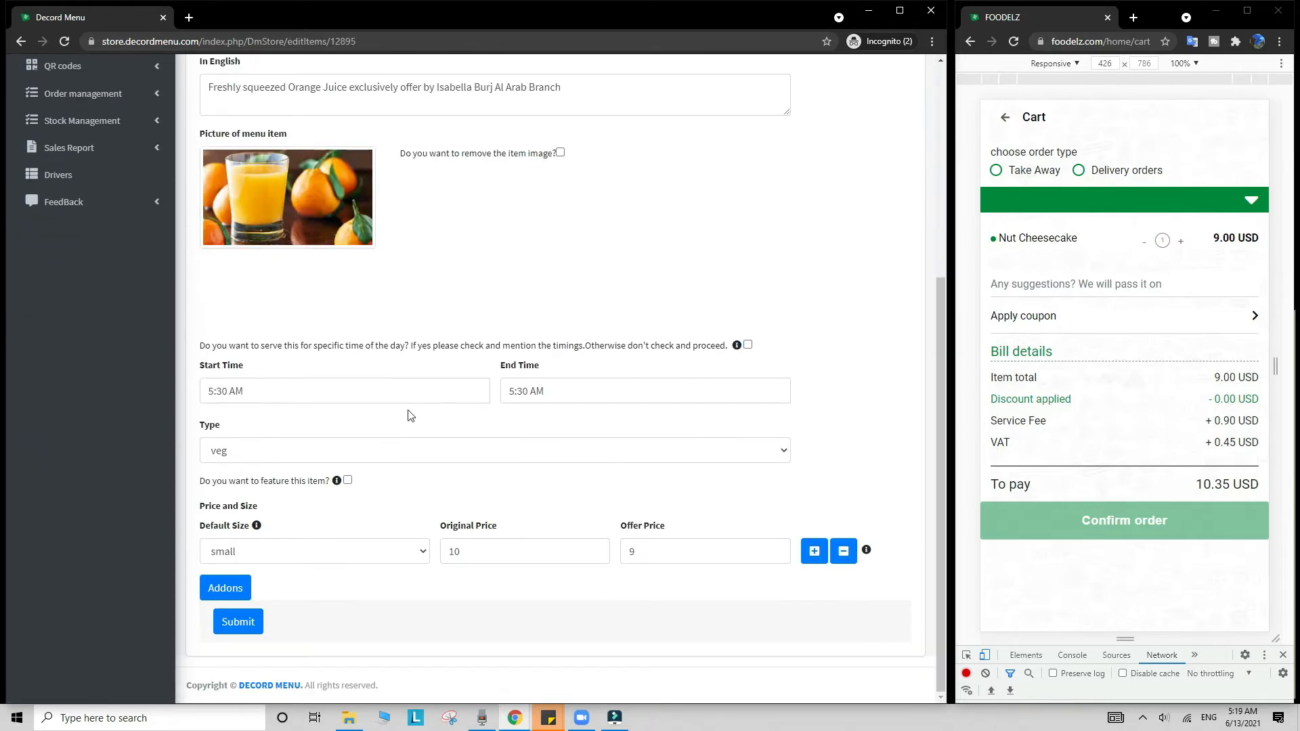
# Step: Inspect Orange Juice's original price 10, offer price, default size and start/end time fields
pyautogui.doubleClick(493, 551)
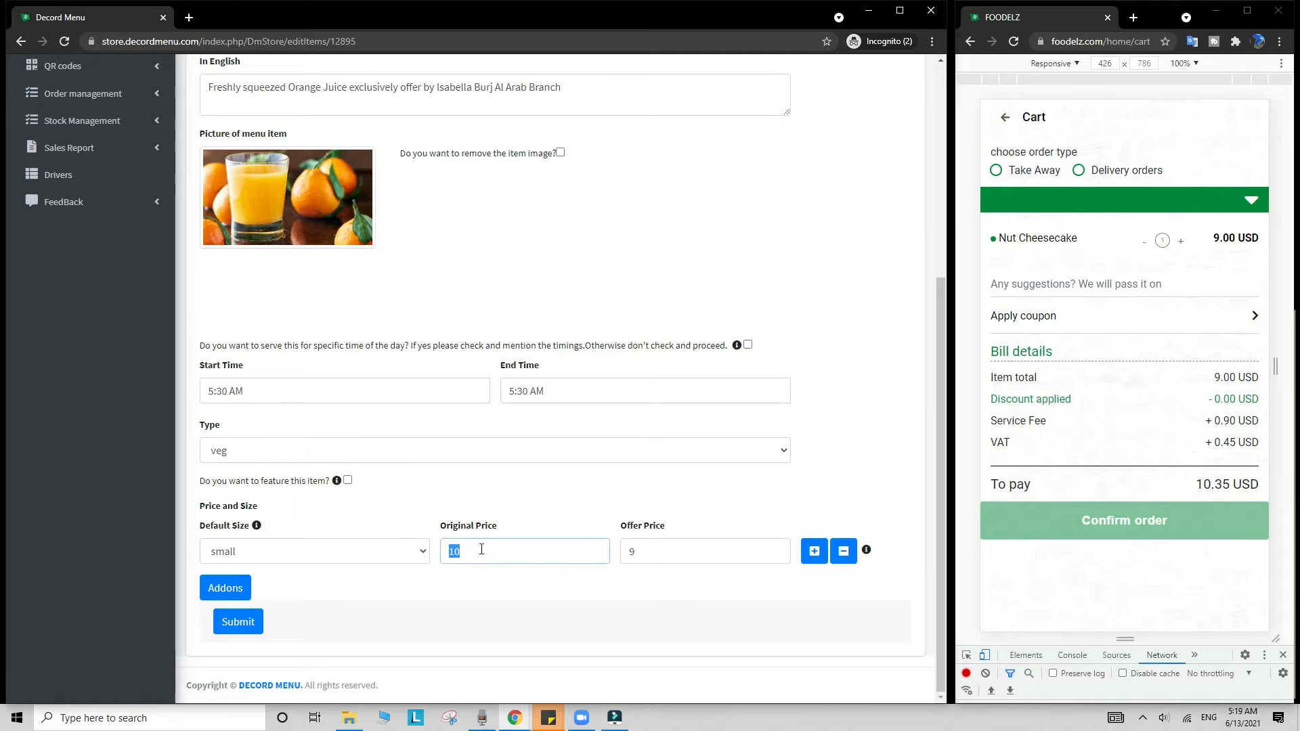
pyautogui.press('Tab')
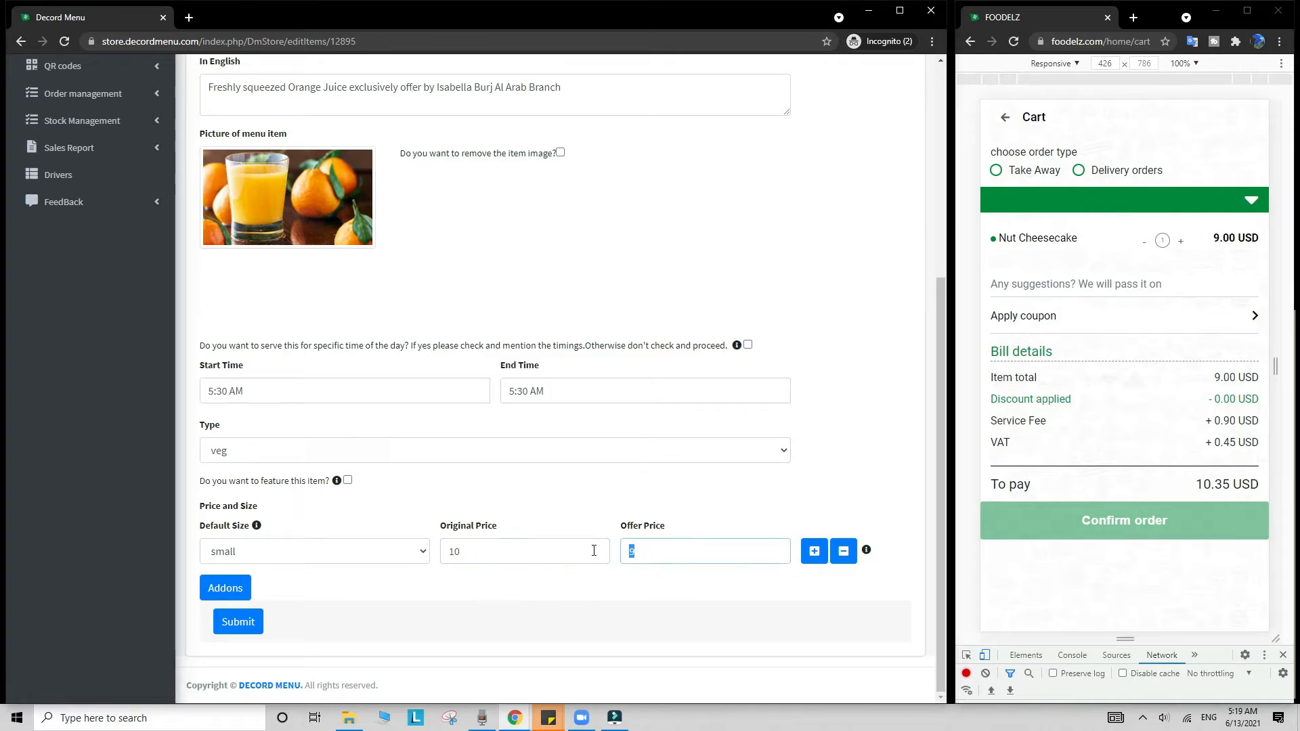
pyautogui.click(424, 552)
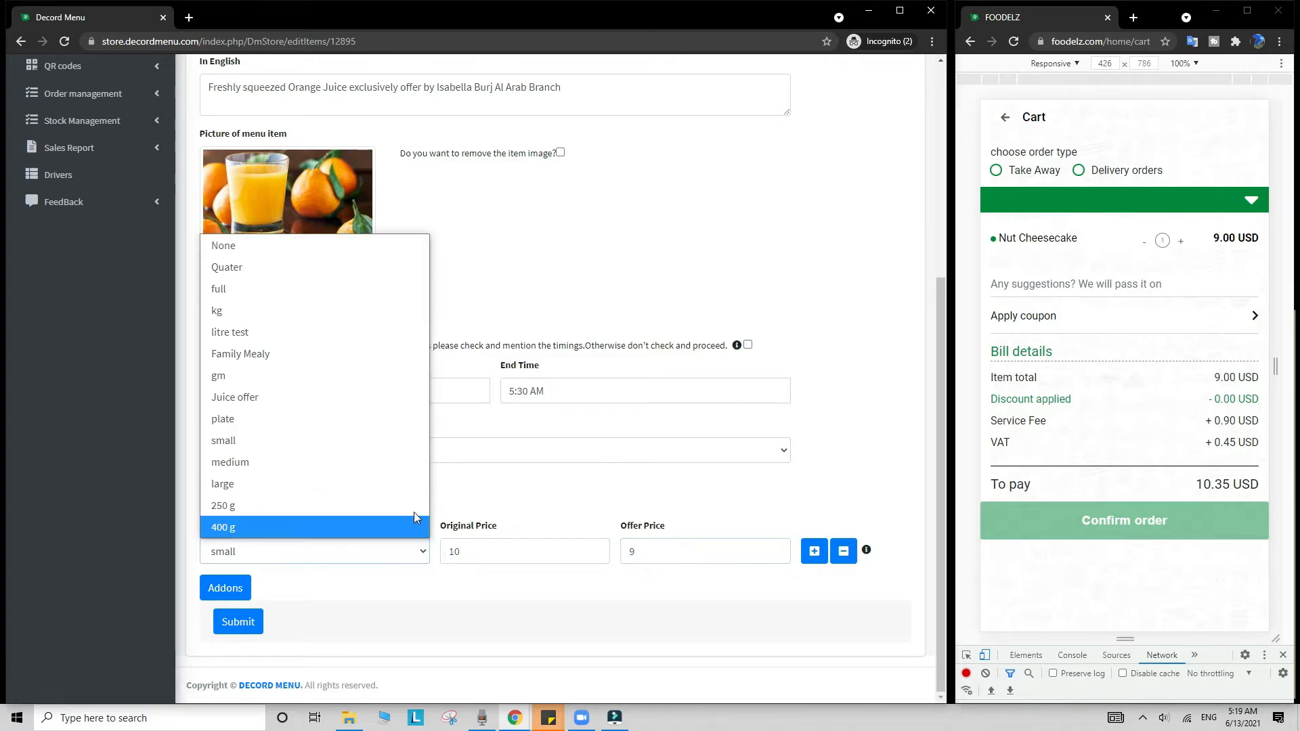
pyautogui.click(484, 423)
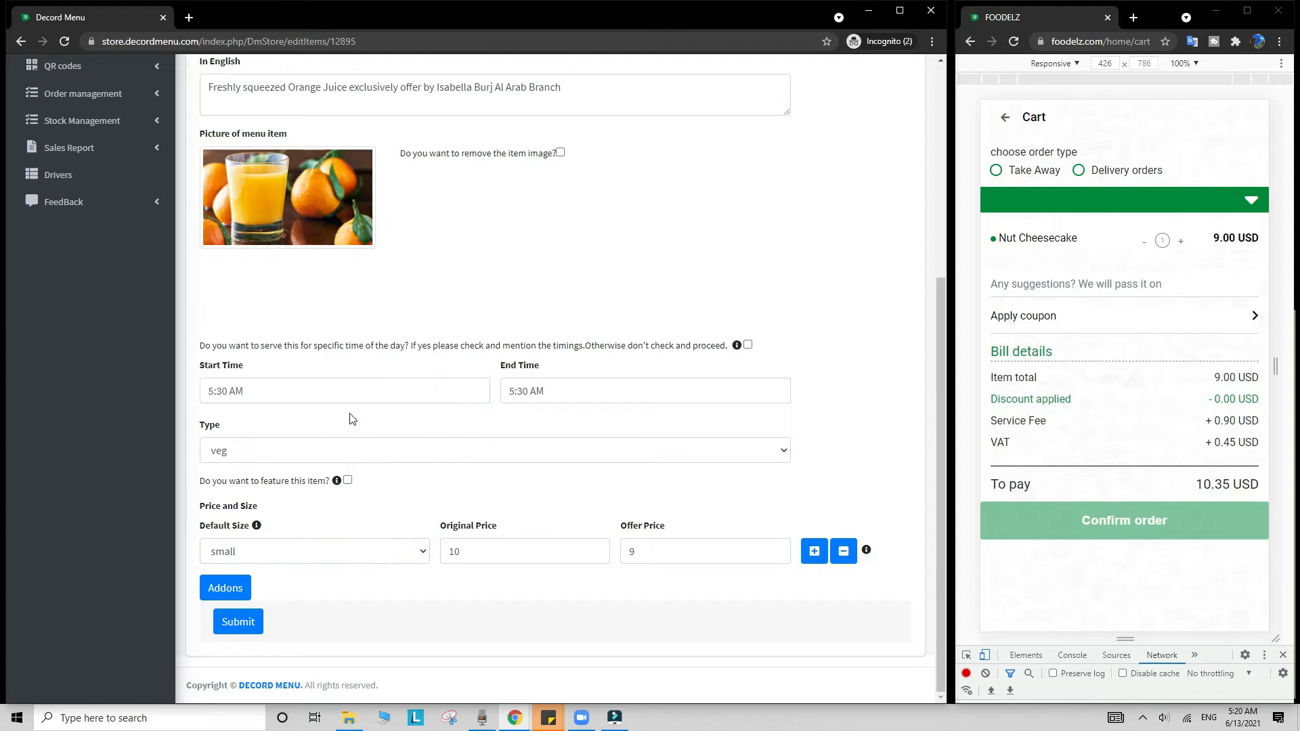
pyautogui.click(276, 394)
pyautogui.click(563, 397)
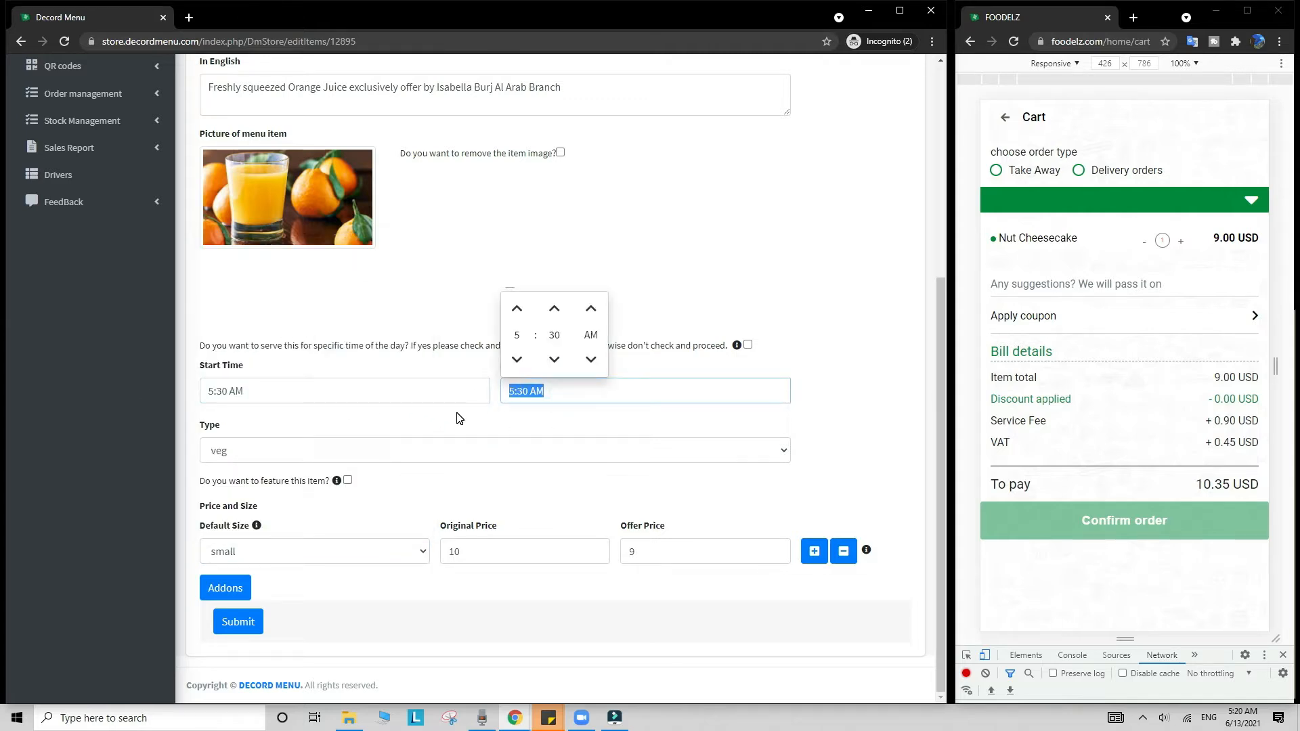
pyautogui.click(457, 414)
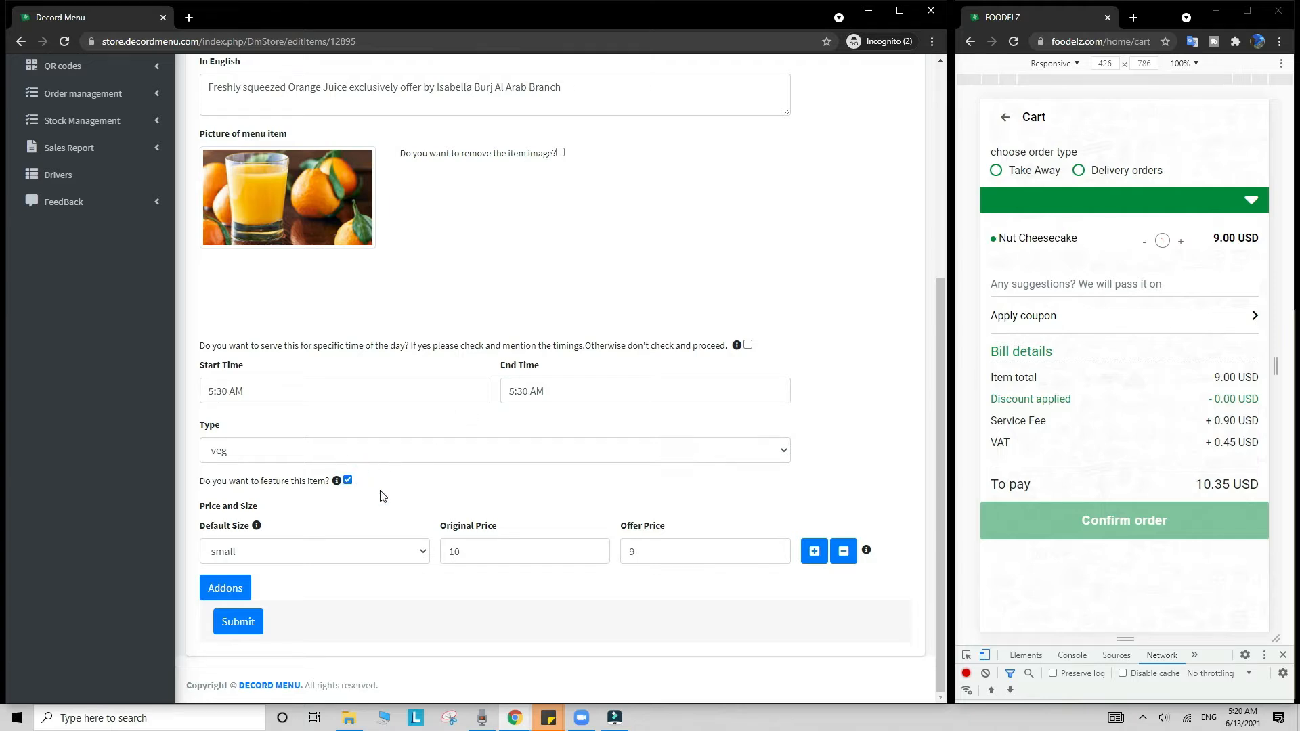
# Step: Return Foodelz from the cart to the restaurant menu
pyautogui.click(1005, 117)
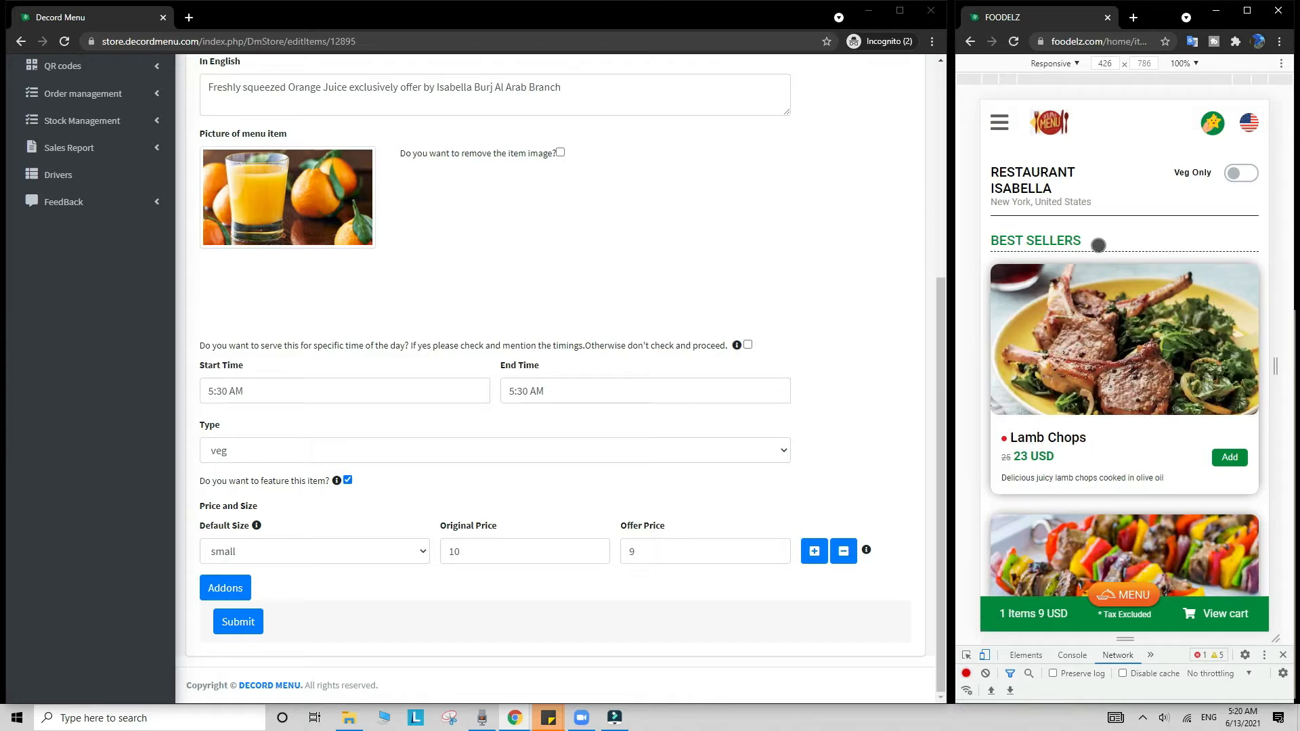
pyautogui.scroll(4, 119, 351)
pyautogui.scroll(1, 119, 352)
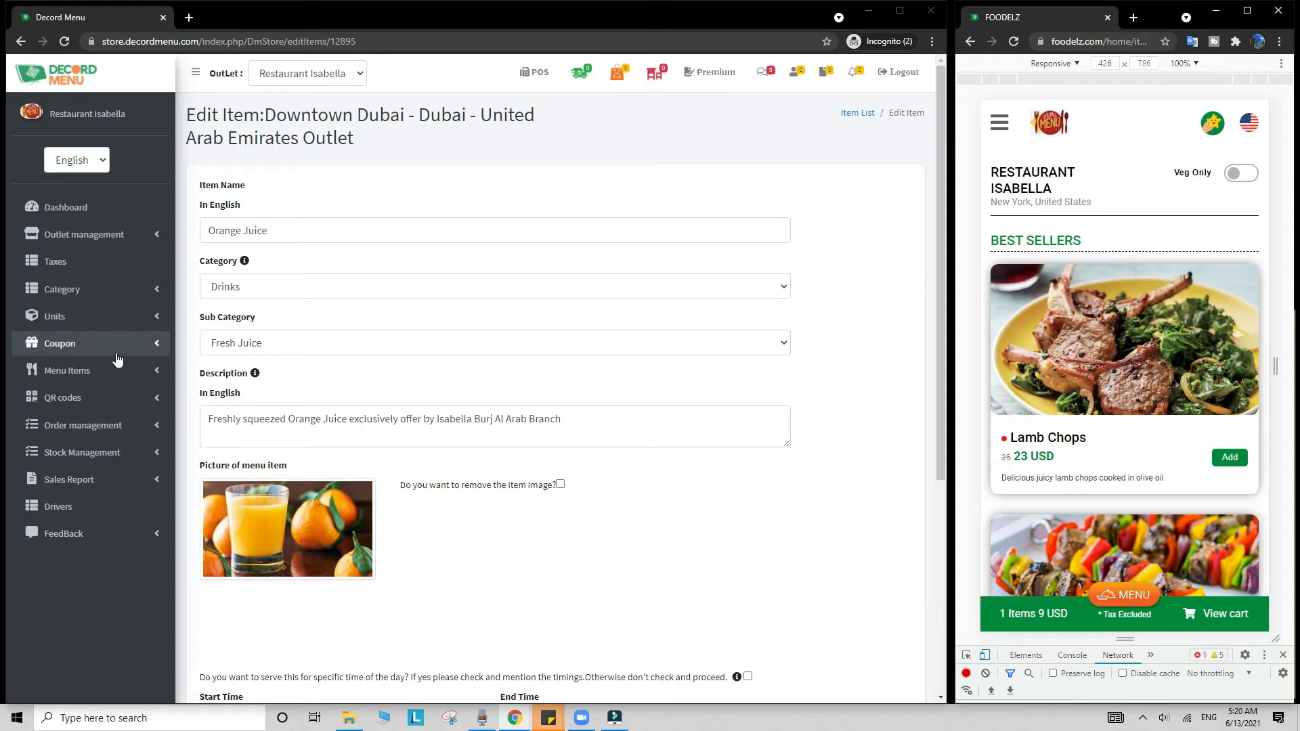
# Step: Browse the category list, then open Analytics and highlight the In Restaurant and Takeaway legend entries
pyautogui.click(107, 289)
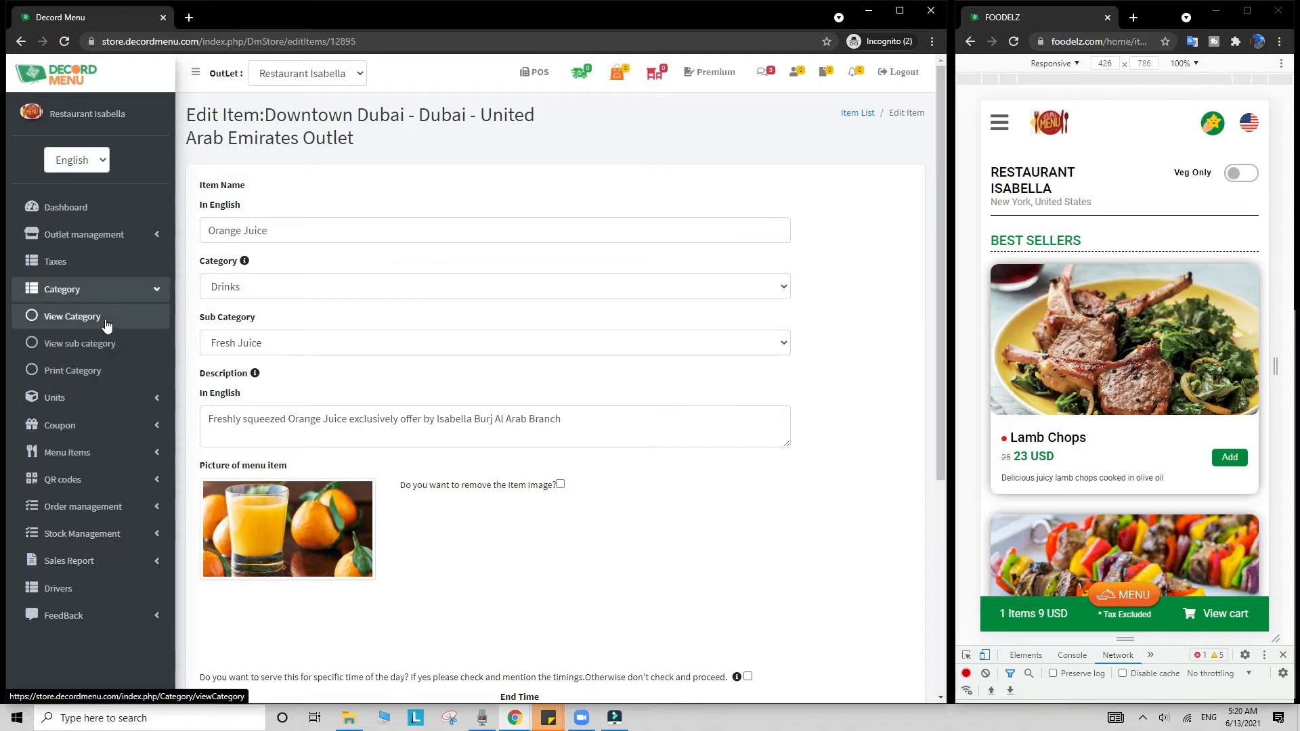
pyautogui.click(106, 318)
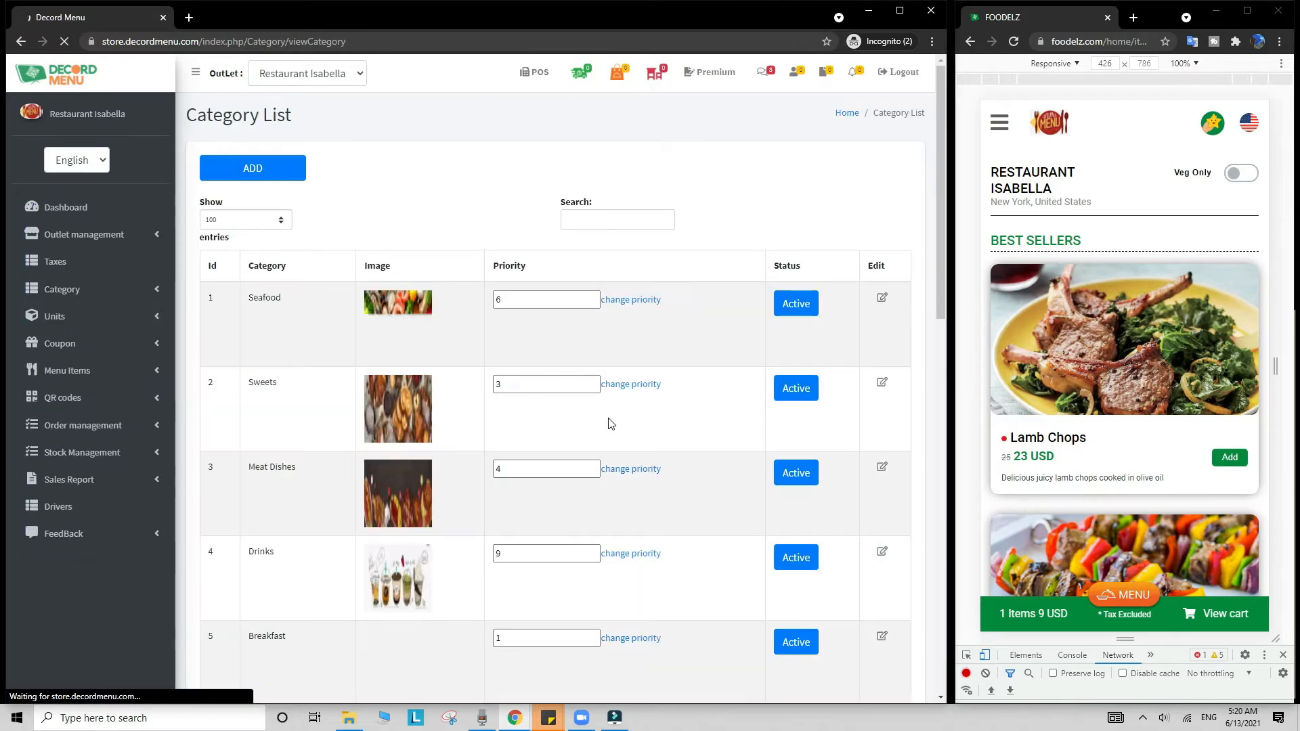
pyautogui.click(148, 481)
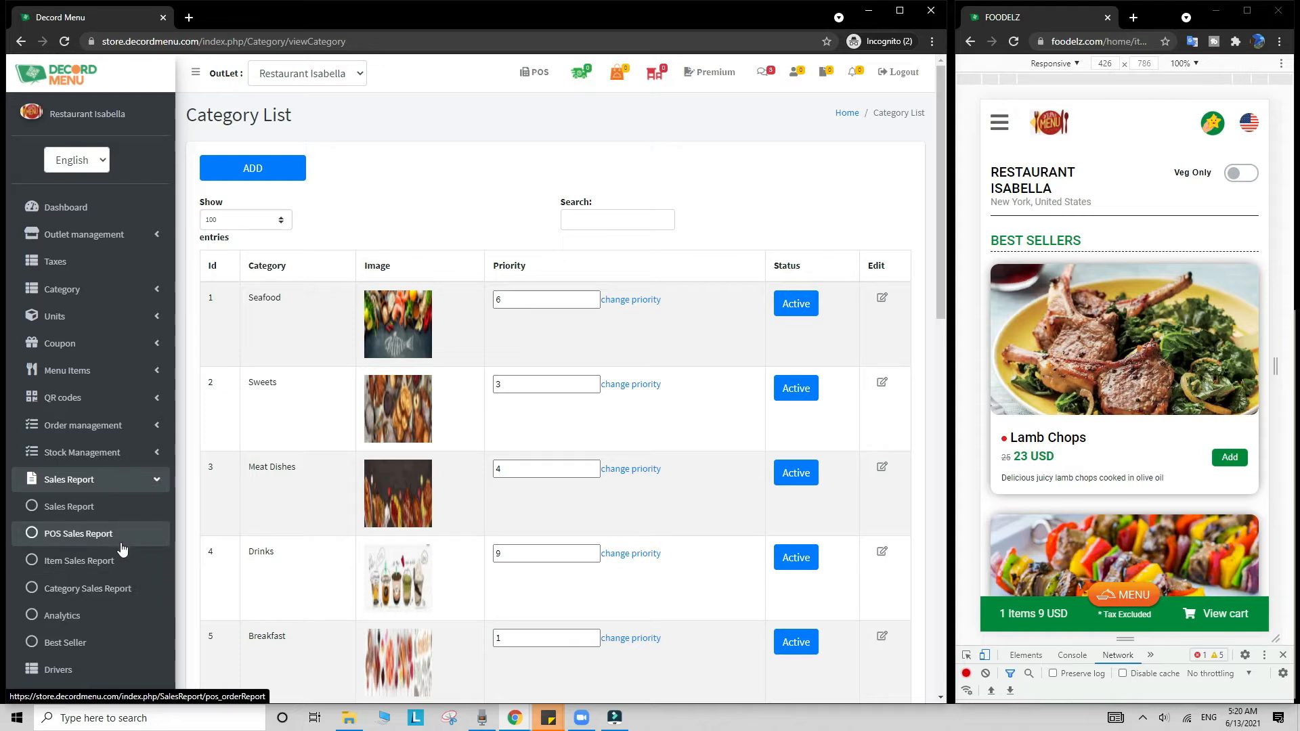
pyautogui.click(119, 616)
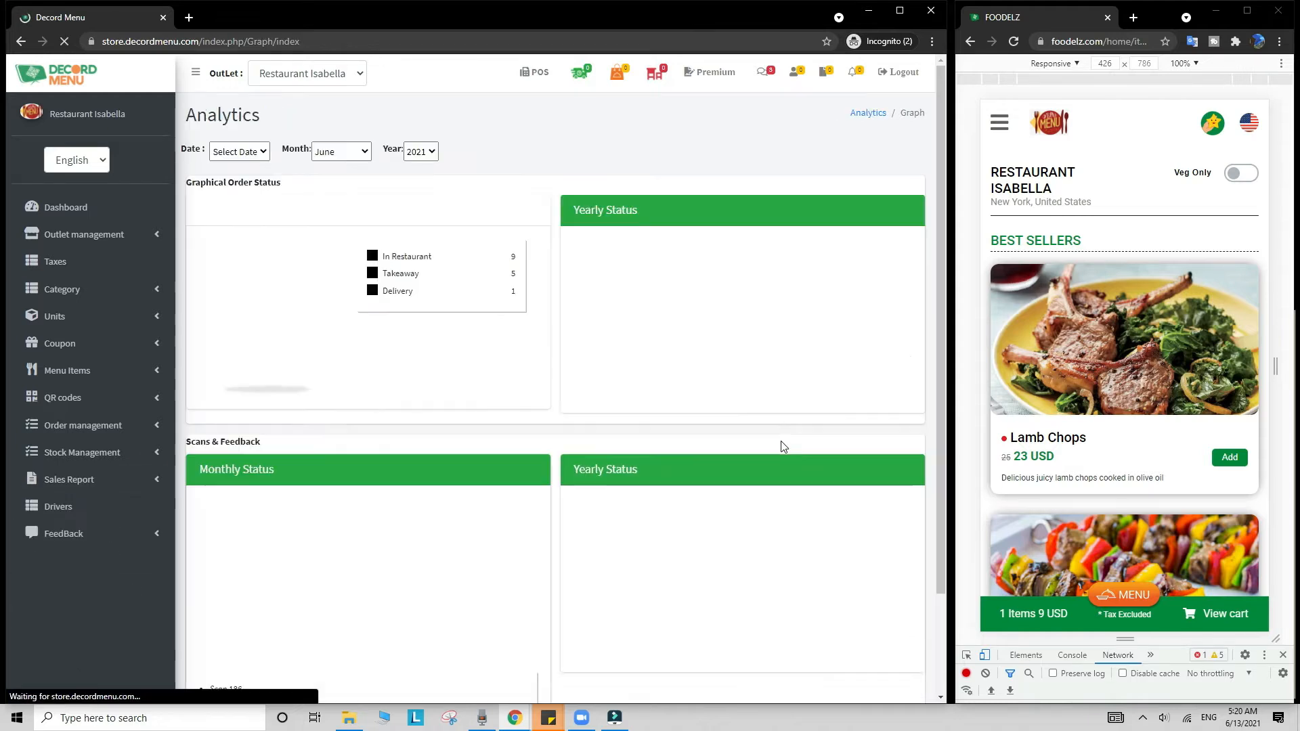
pyautogui.moveTo(388, 258); pyautogui.dragTo(435, 297)
pyautogui.doubleClick(386, 274)
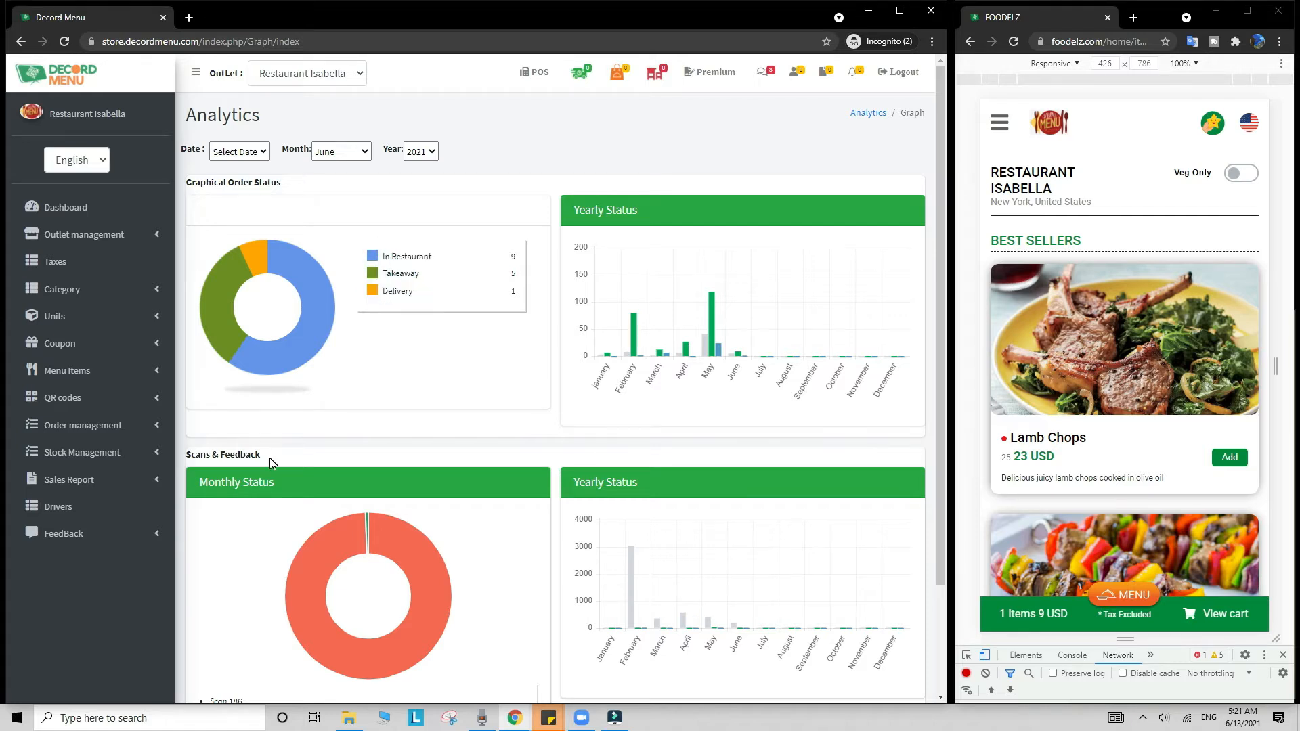
# Step: Highlight the Scan 186 and Order Feedback counts on the Analytics page
pyautogui.click(435, 296)
pyautogui.scroll(-2, 435, 297)
pyautogui.moveTo(210, 567); pyautogui.dragTo(250, 572)
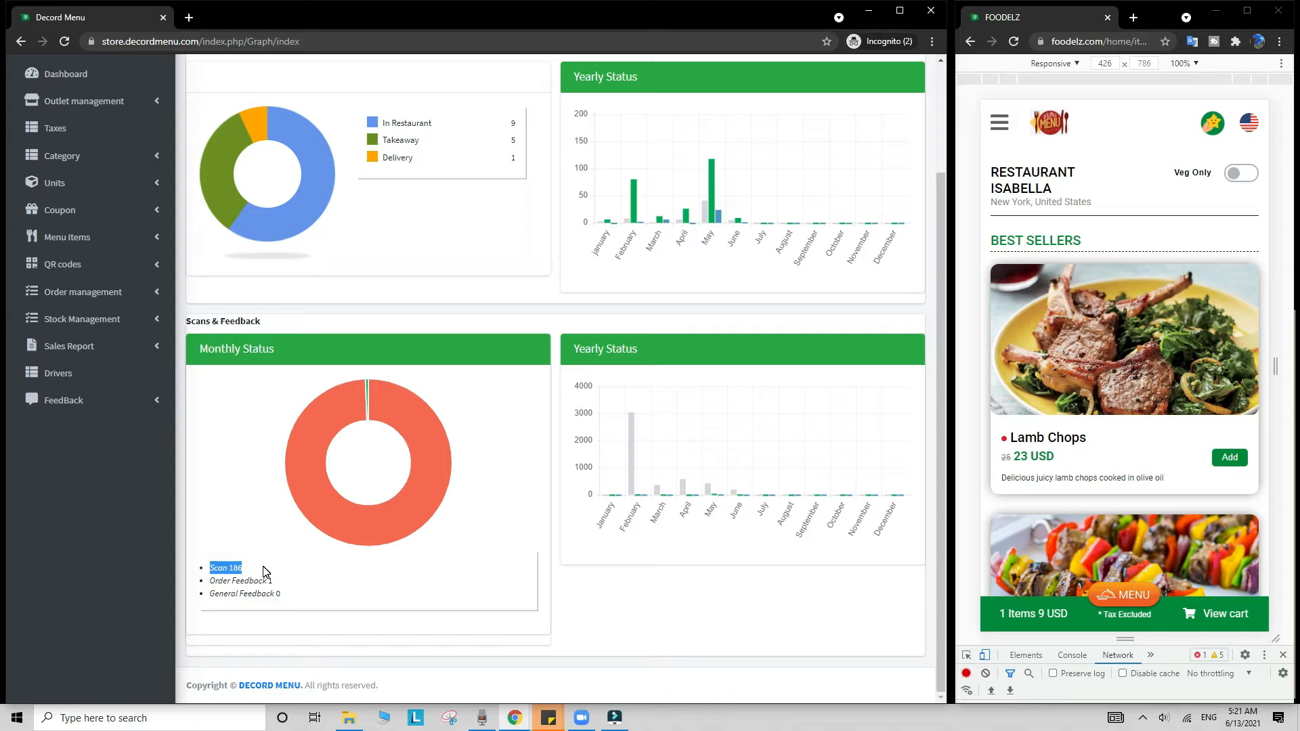
pyautogui.click(263, 571)
pyautogui.moveTo(287, 581); pyautogui.dragTo(214, 585)
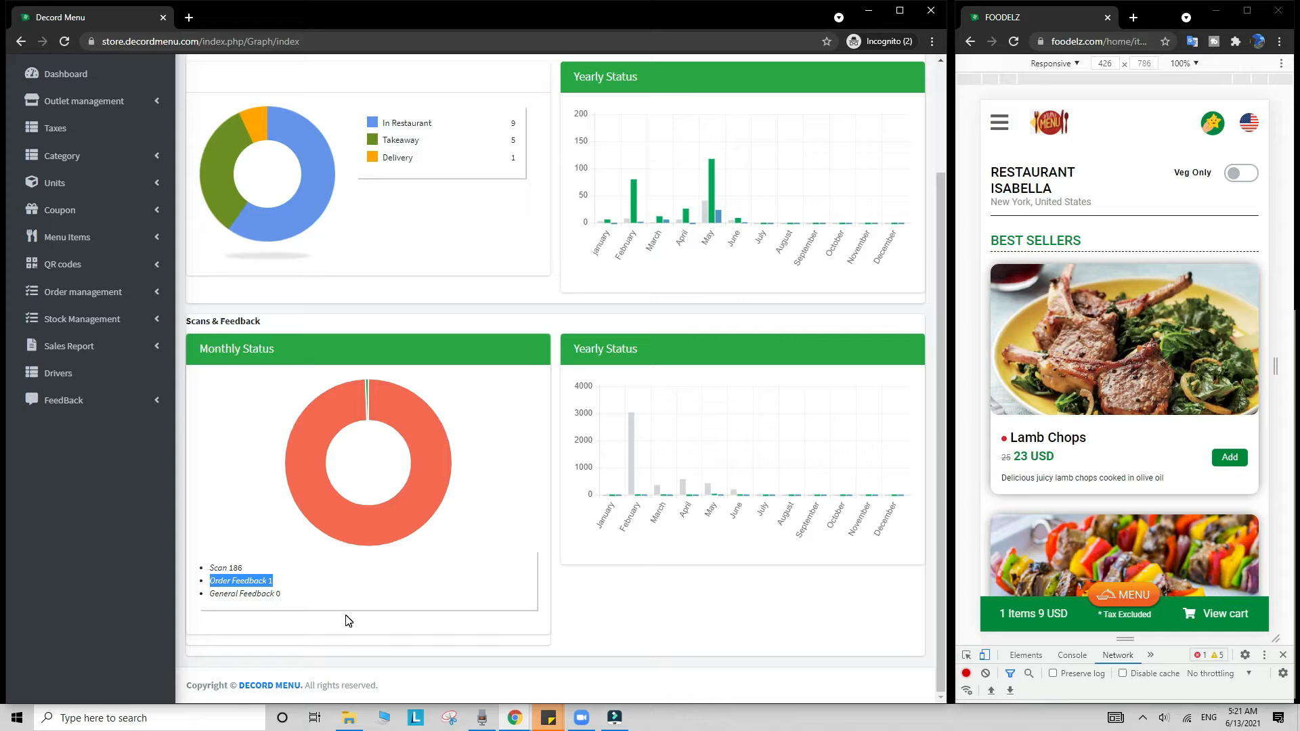
pyautogui.click(343, 583)
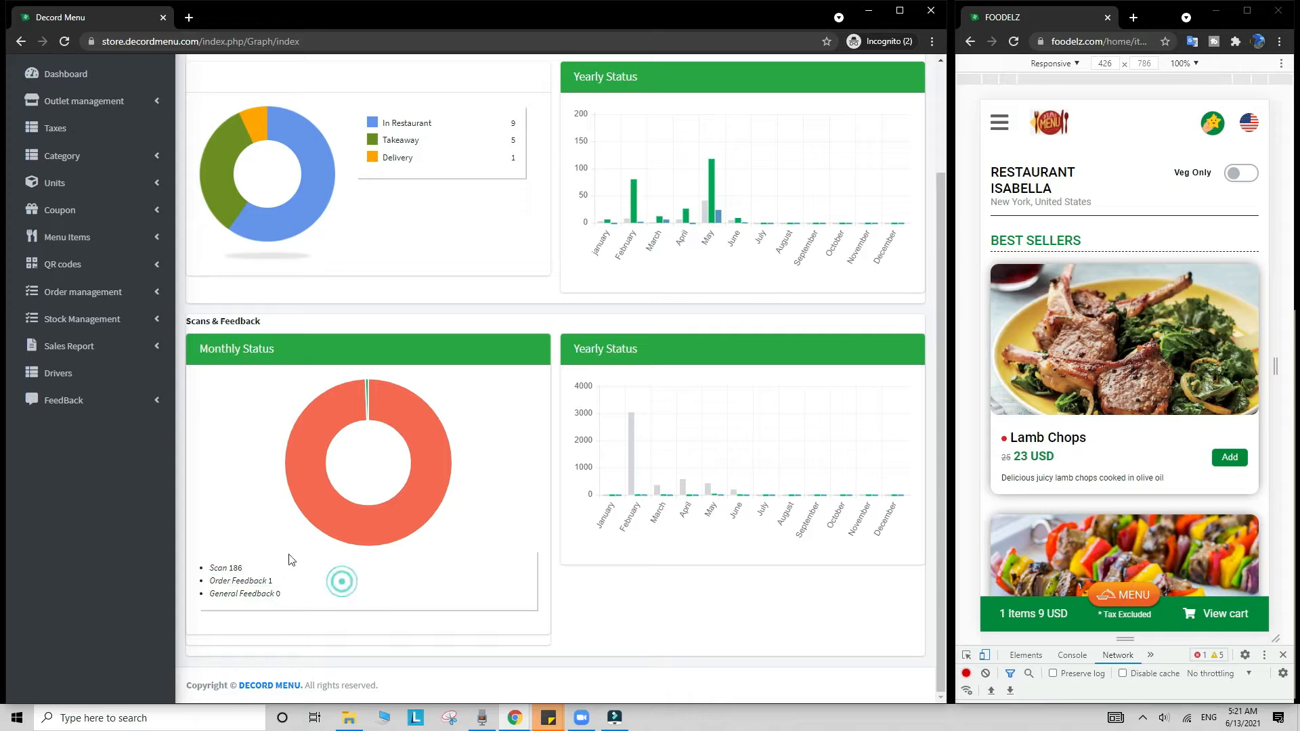
# Step: View the General FeedBack list, then return to the dashboard with Outlet management expanded
pyautogui.click(97, 404)
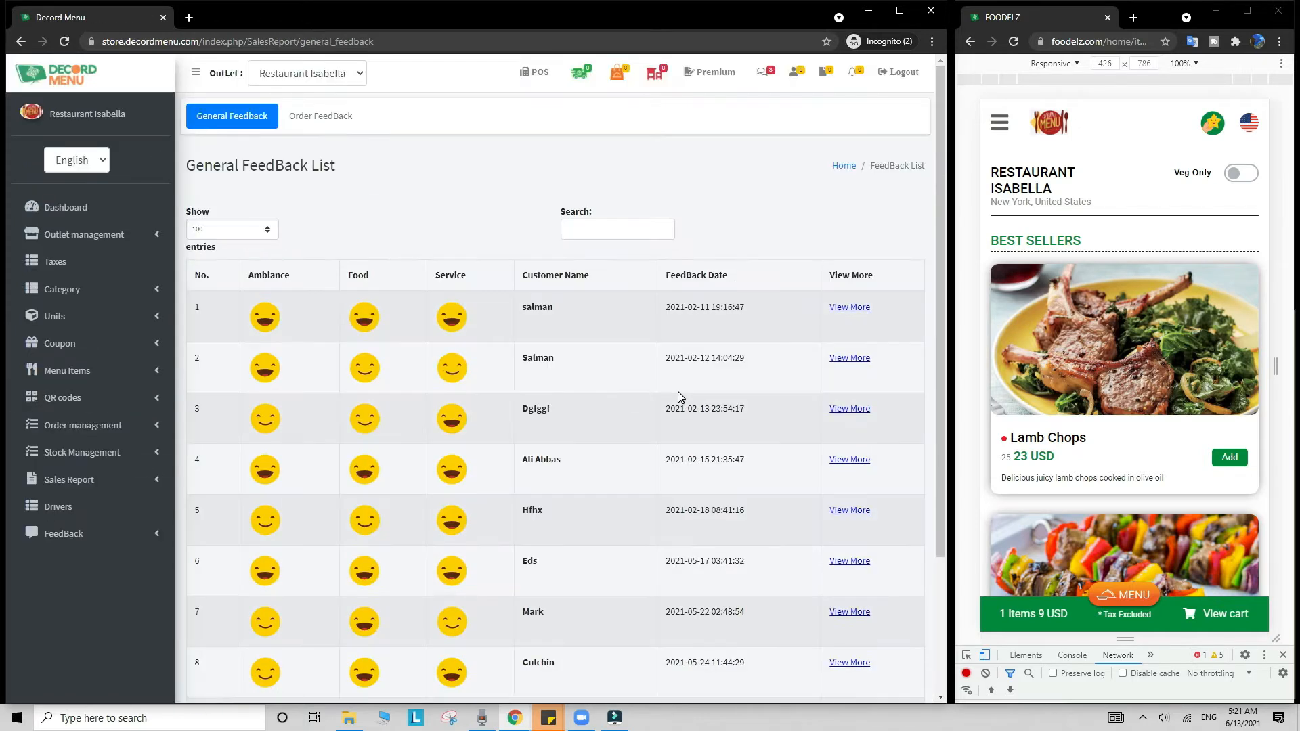
pyautogui.click(40, 208)
pyautogui.click(76, 234)
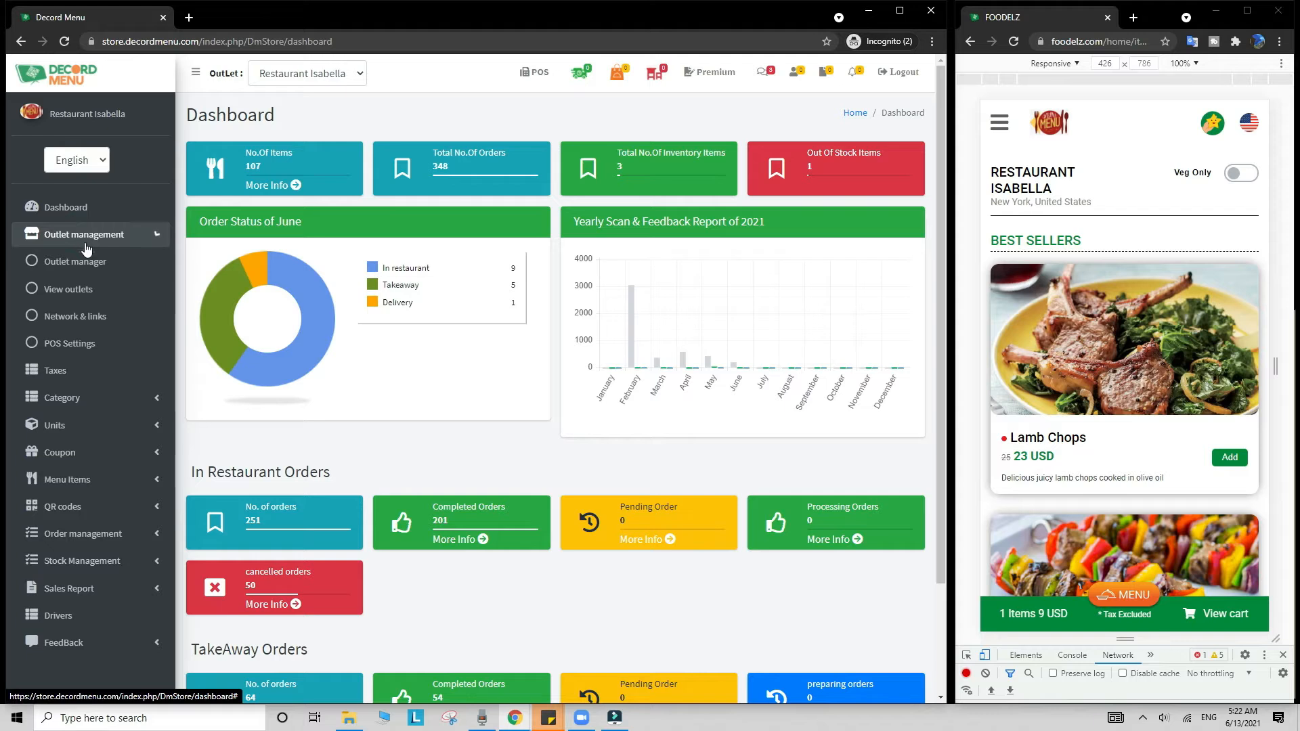
# Step: Open Restaurant Isabella's business information and check its 20000 delivery radius
pyautogui.click(100, 300)
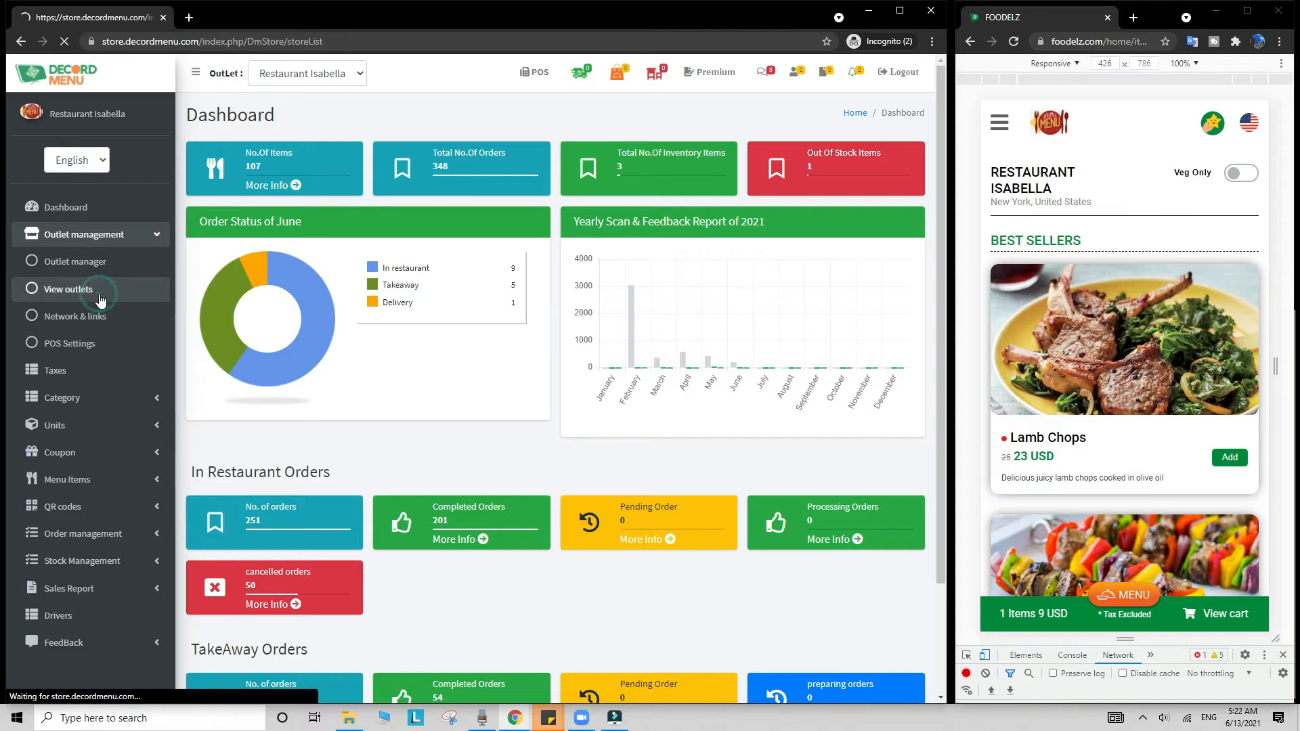
pyautogui.click(427, 281)
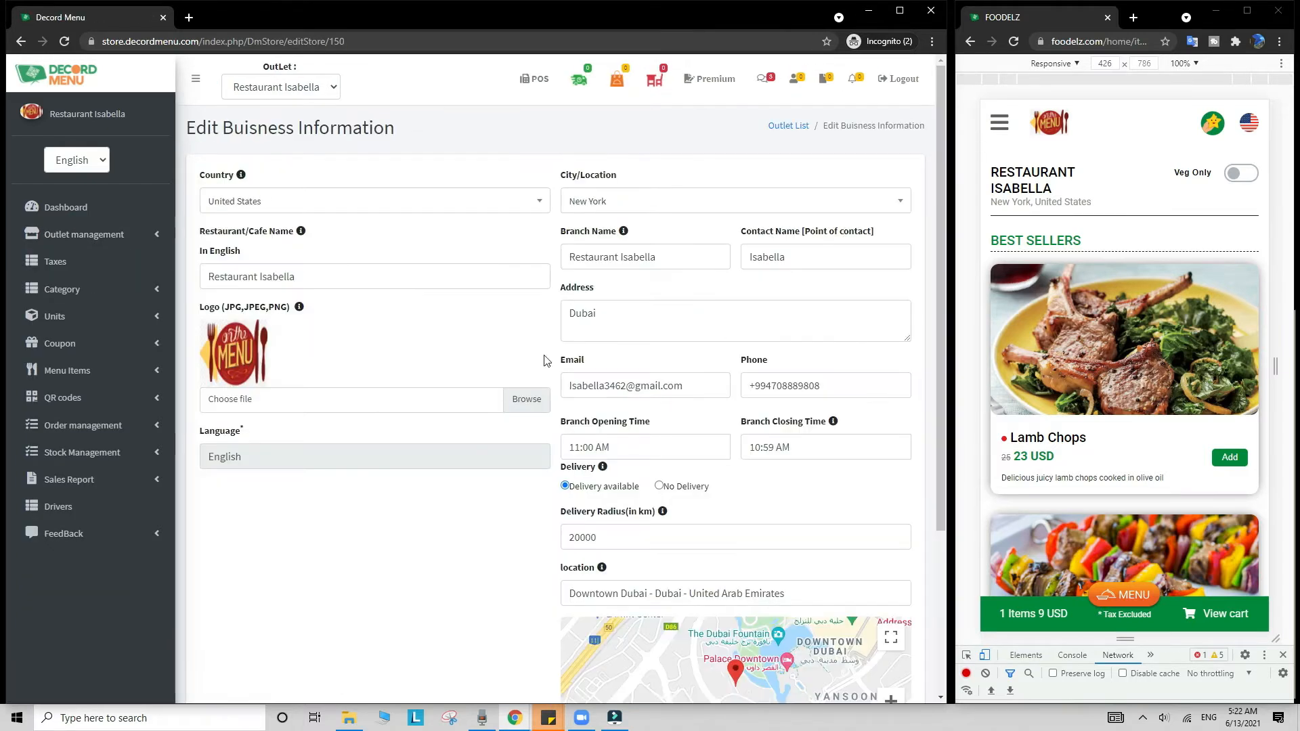
pyautogui.doubleClick(633, 539)
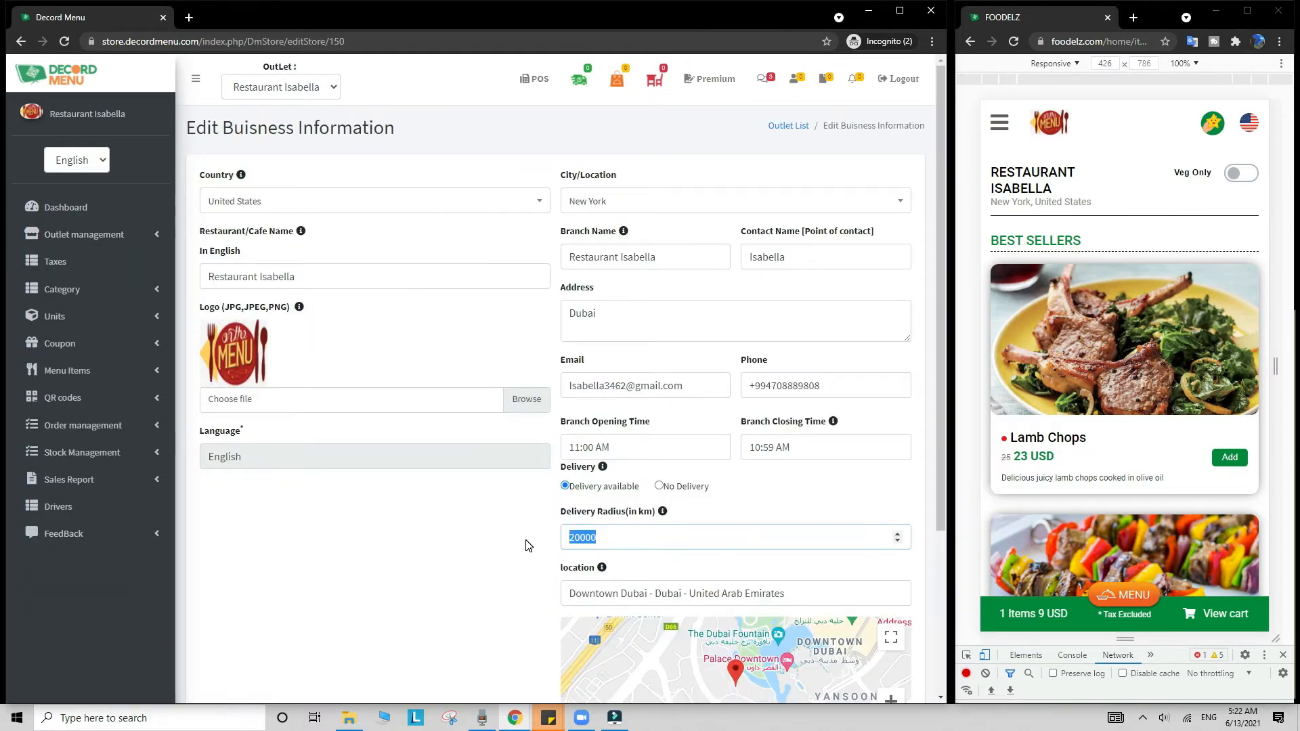
pyautogui.click(527, 541)
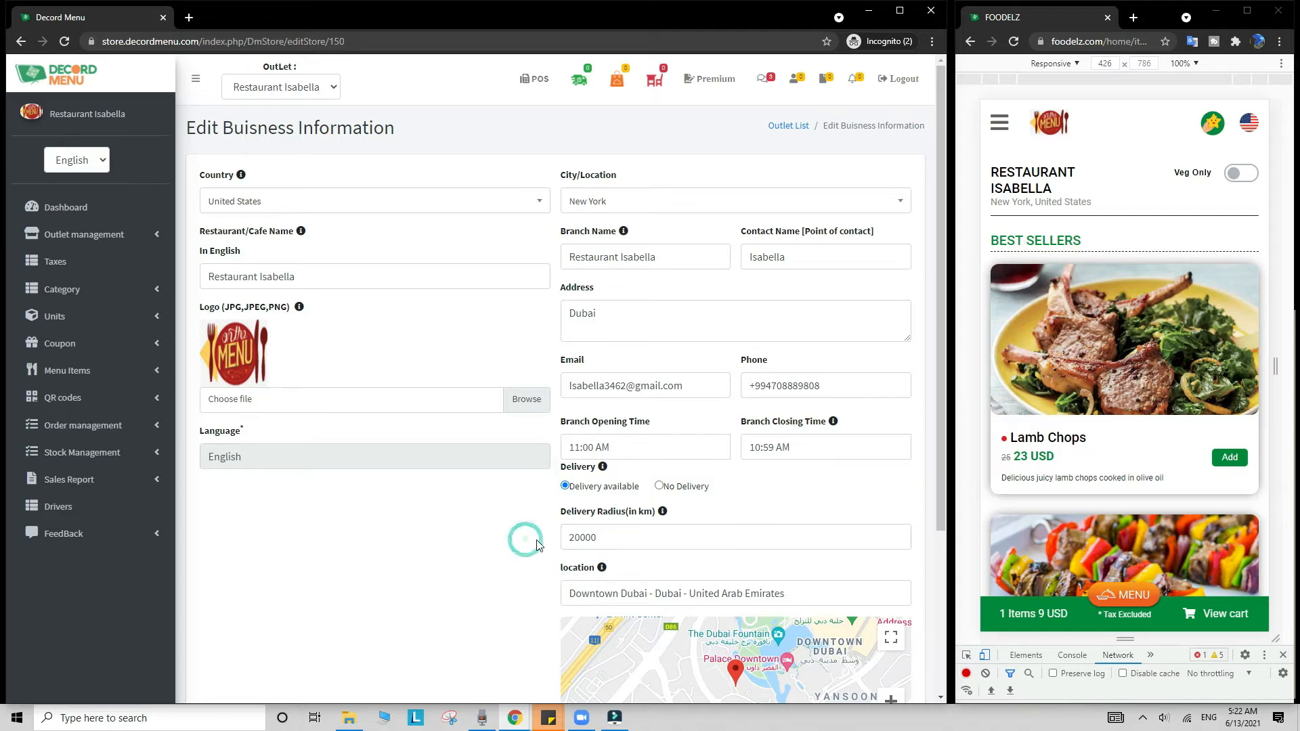
pyautogui.doubleClick(626, 540)
pyautogui.scroll(-3, 558, 549)
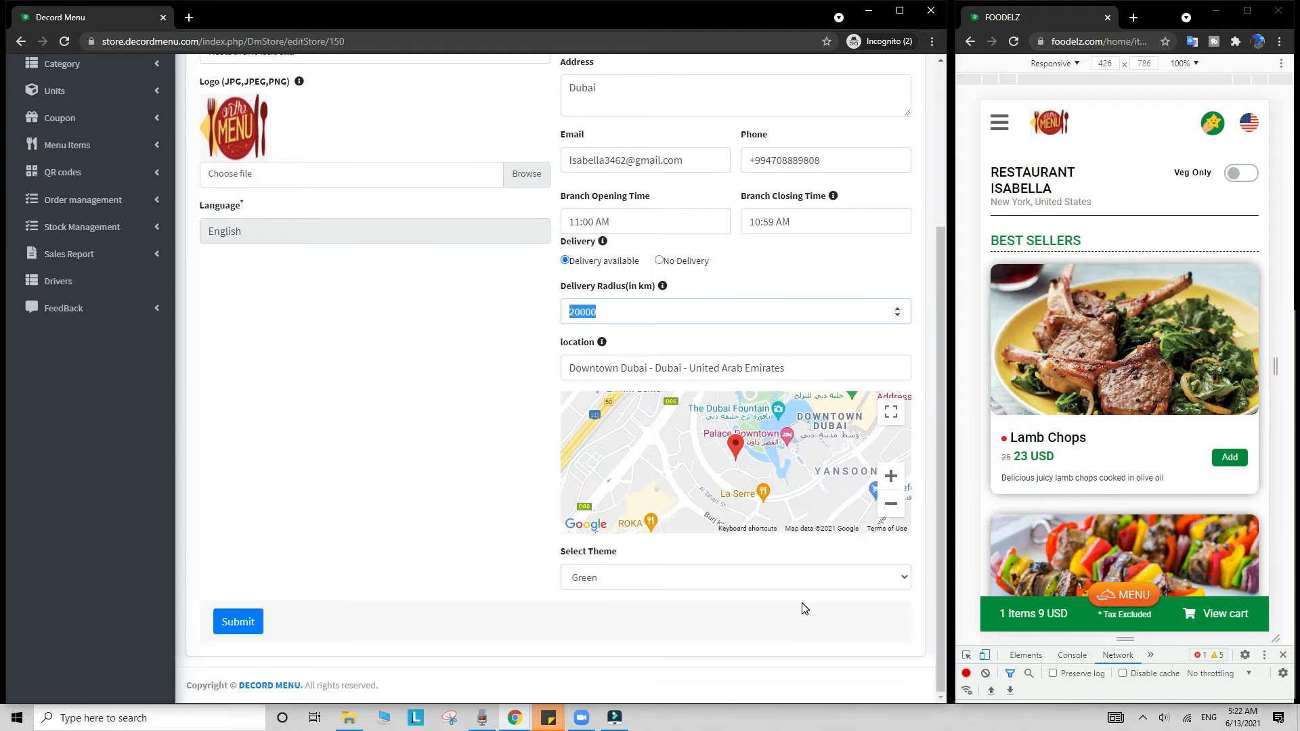
# Step: Set the outlet theme to Maroon, submit, and reload the Foodelz storefront
pyautogui.click(784, 585)
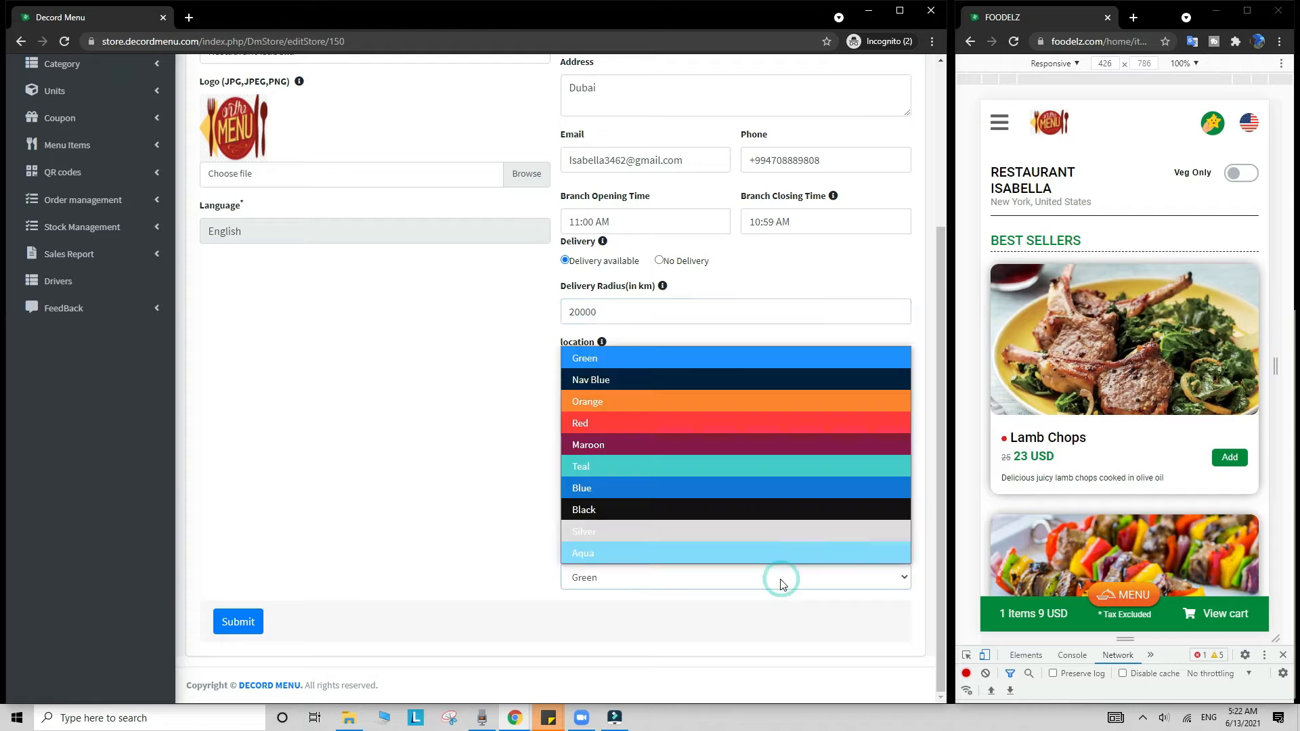
pyautogui.click(728, 448)
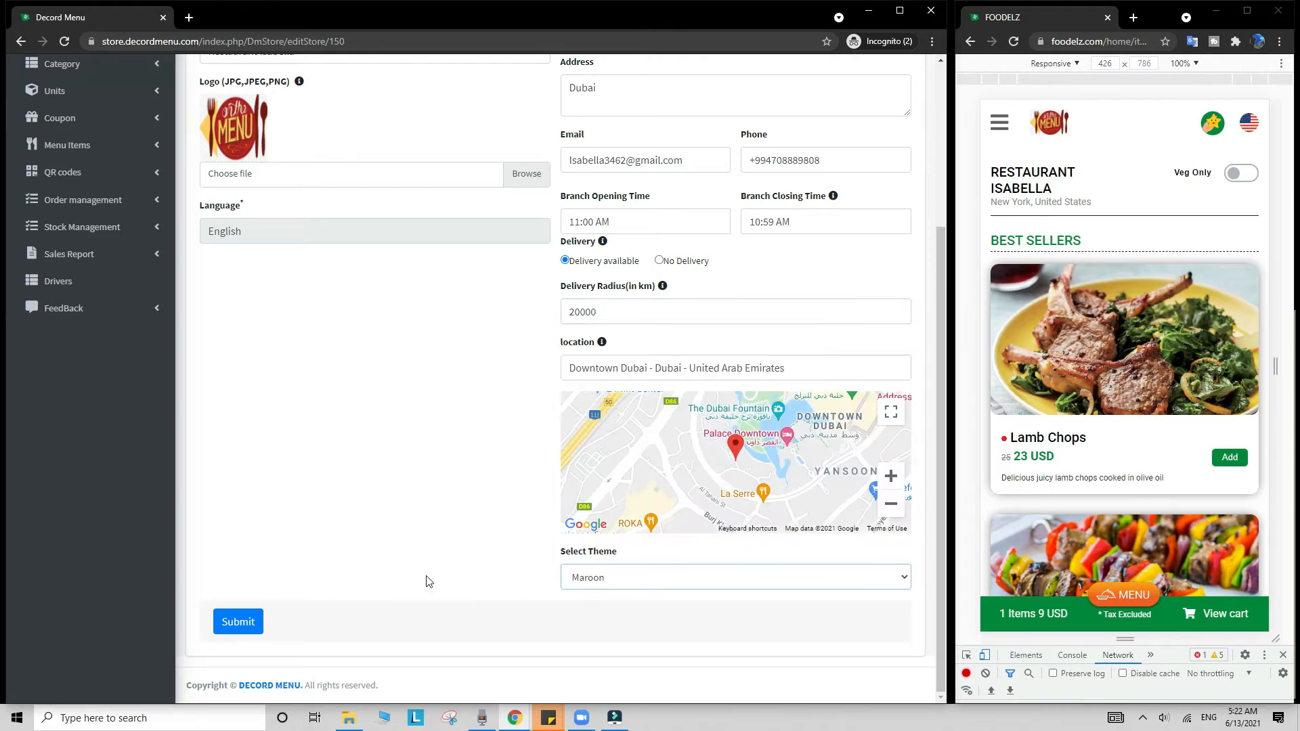
pyautogui.click(252, 622)
pyautogui.click(1014, 42)
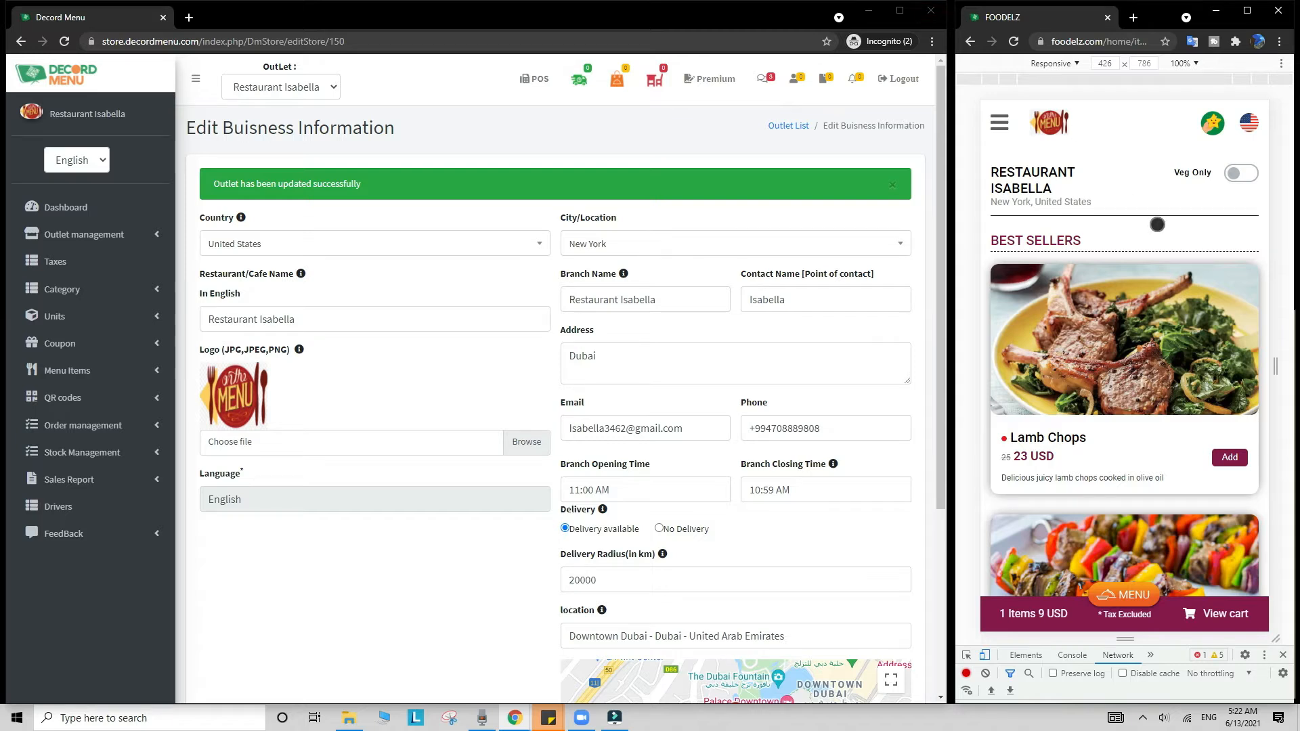
# Step: Toggle Veg Only on and off, then add Chicken Fajitas with Pasta With Basilic, Chorizo Soup and Coca-Cola
pyautogui.click(1243, 175)
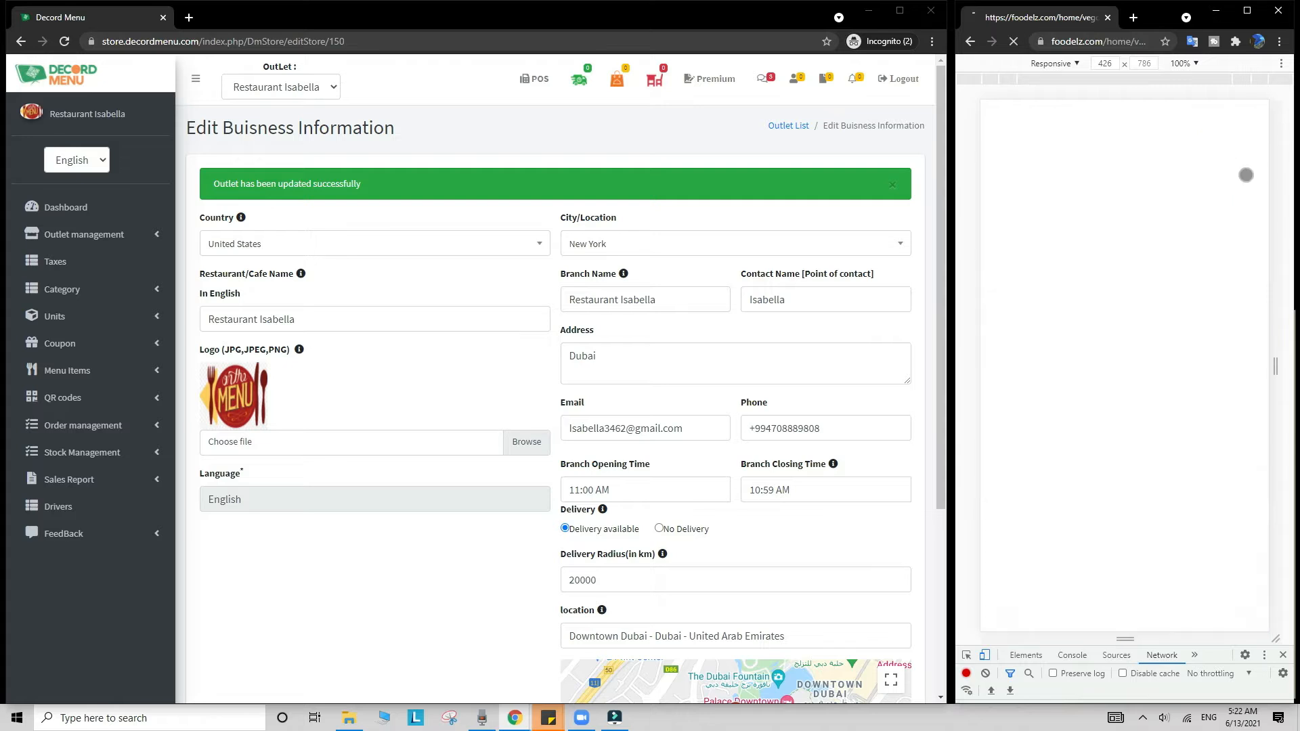
pyautogui.click(1242, 174)
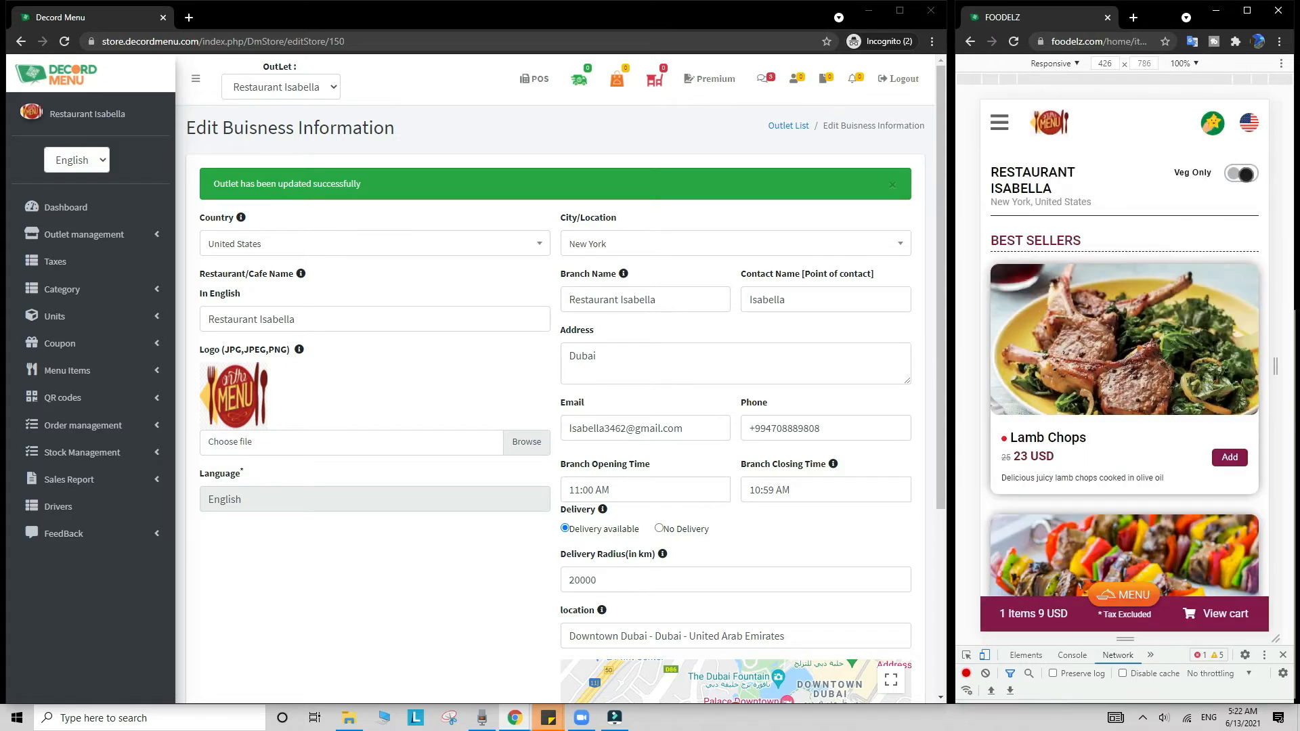
pyautogui.scroll(-10, 1124, 348)
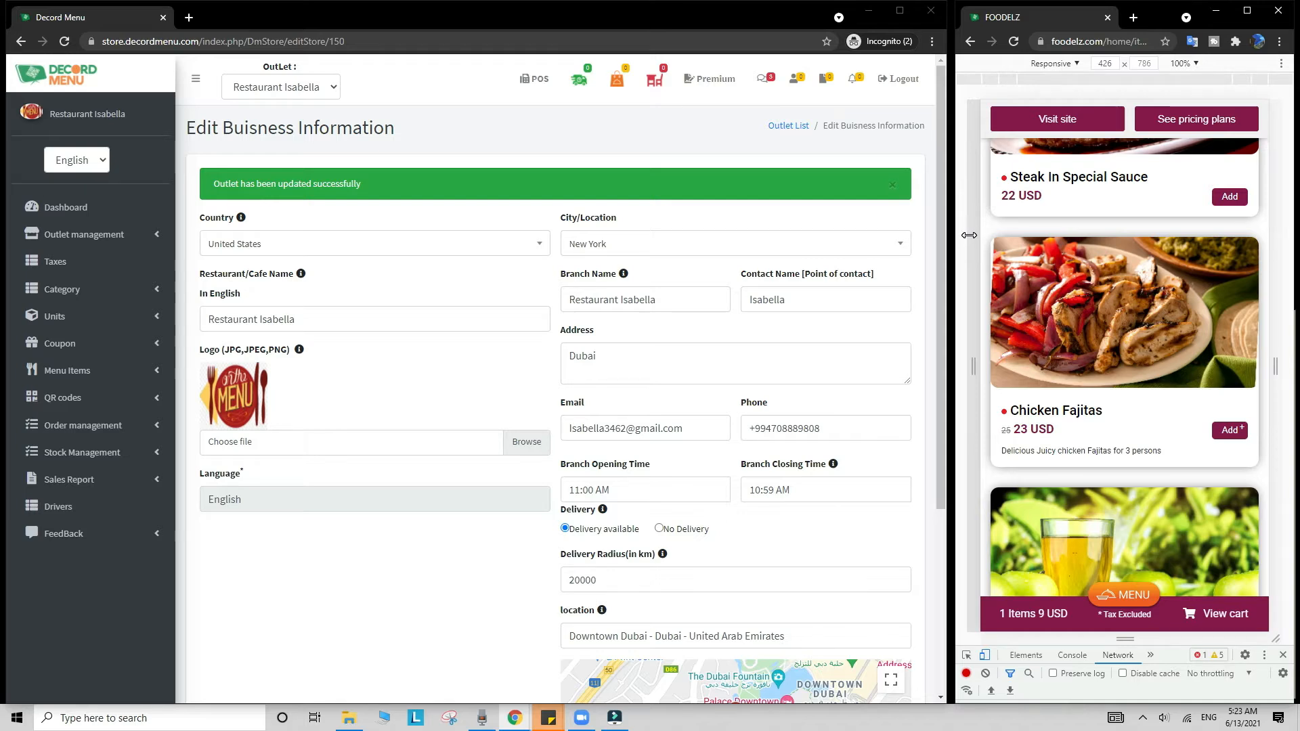
pyautogui.click(1237, 431)
pyautogui.scroll(1, 1083, 322)
pyautogui.scroll(-1, 1083, 322)
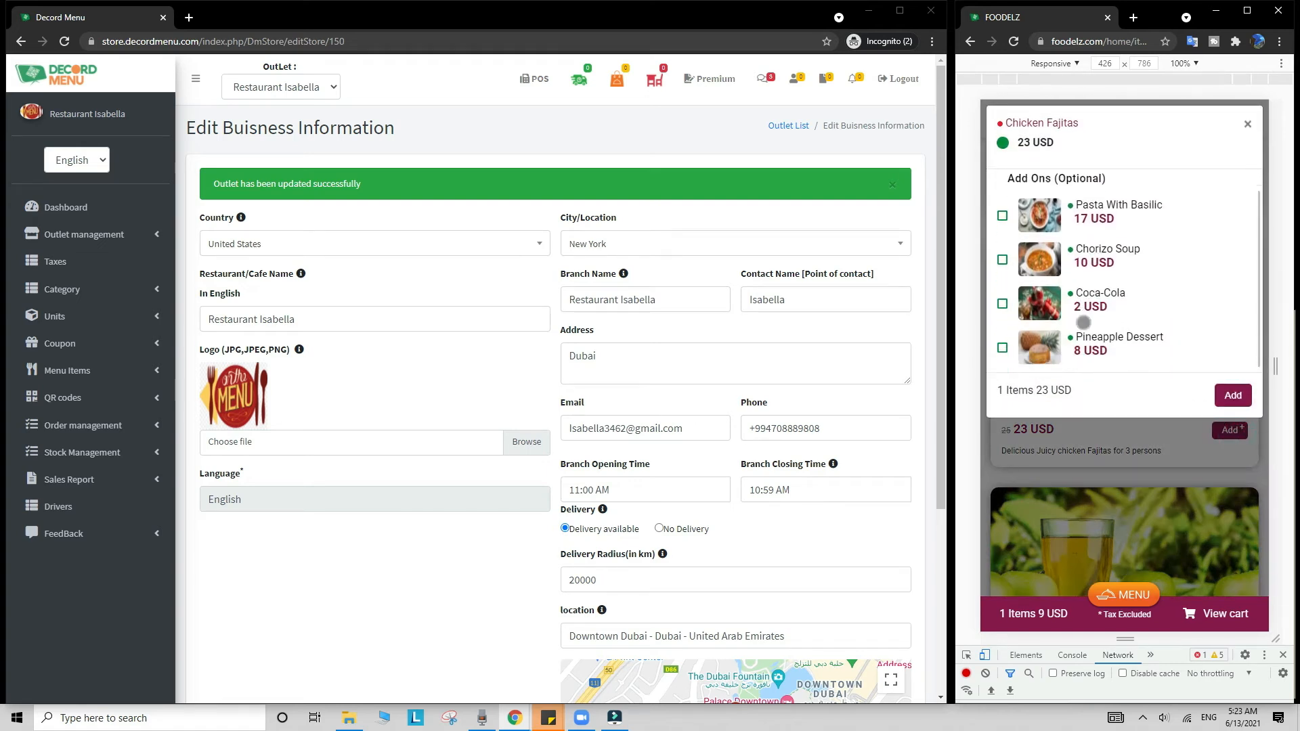
pyautogui.click(1002, 213)
pyautogui.click(1002, 257)
pyautogui.click(1002, 300)
pyautogui.click(1230, 396)
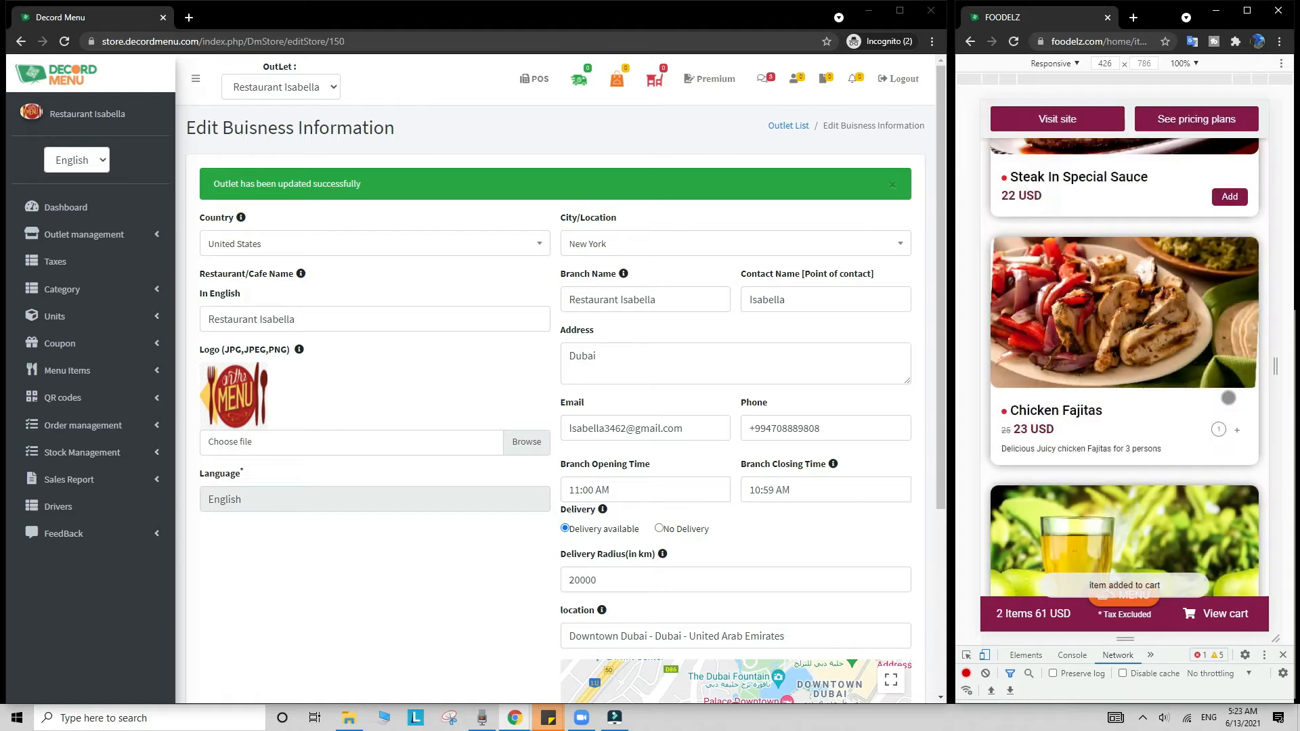
# Step: Try Apple Juice's Medium and Large size options
pyautogui.scroll(-3, 1227, 398)
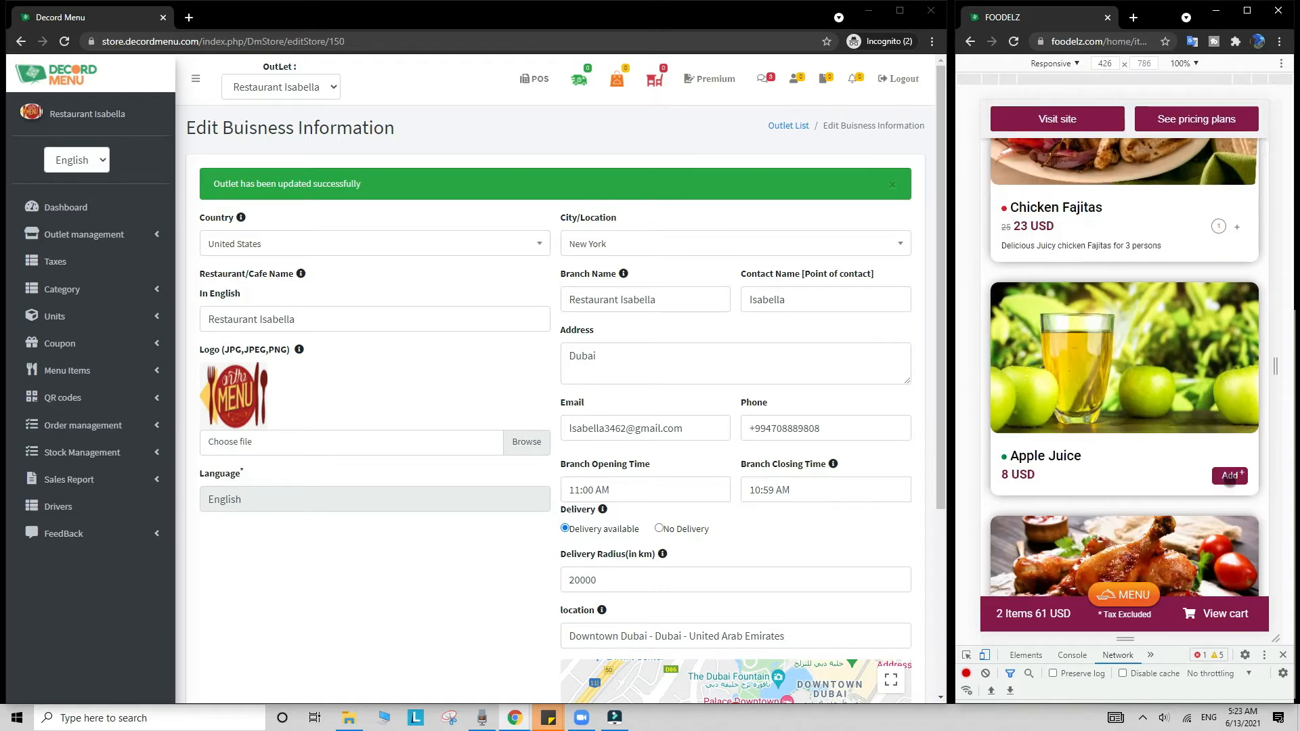
pyautogui.click(1229, 476)
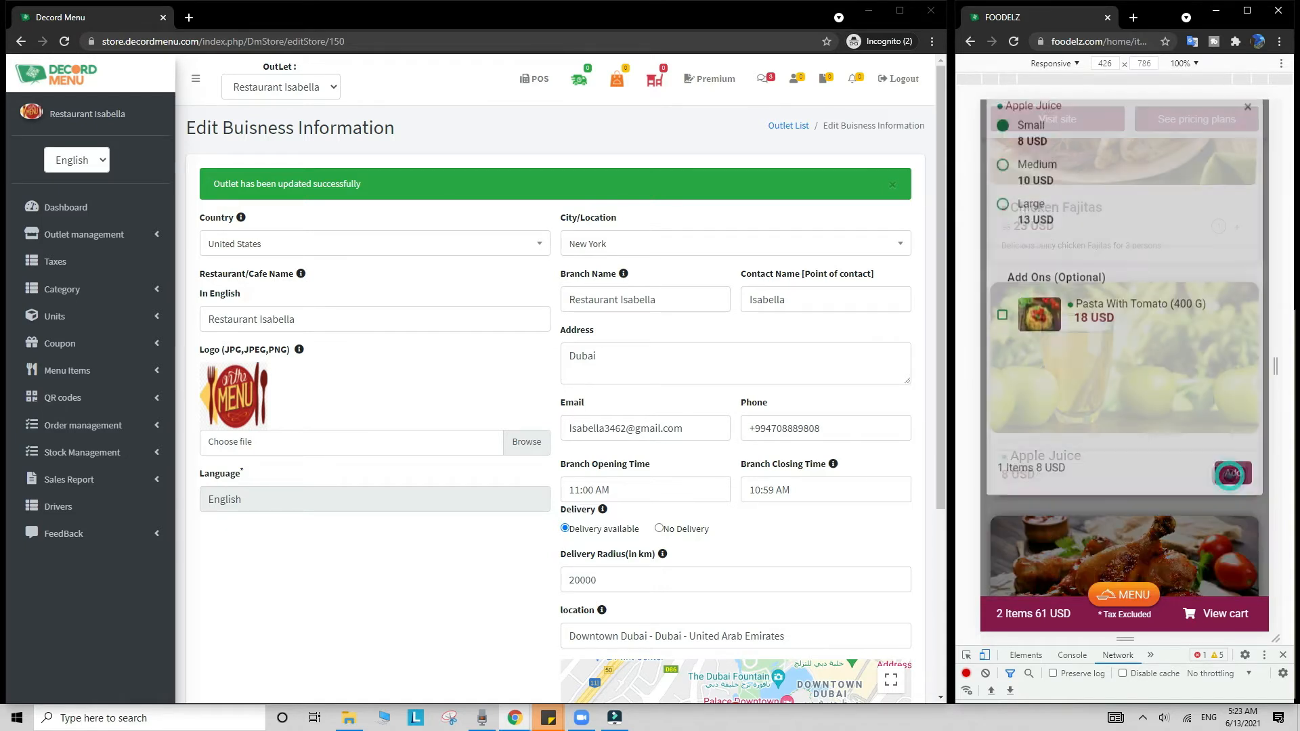
pyautogui.click(1002, 182)
pyautogui.click(1004, 225)
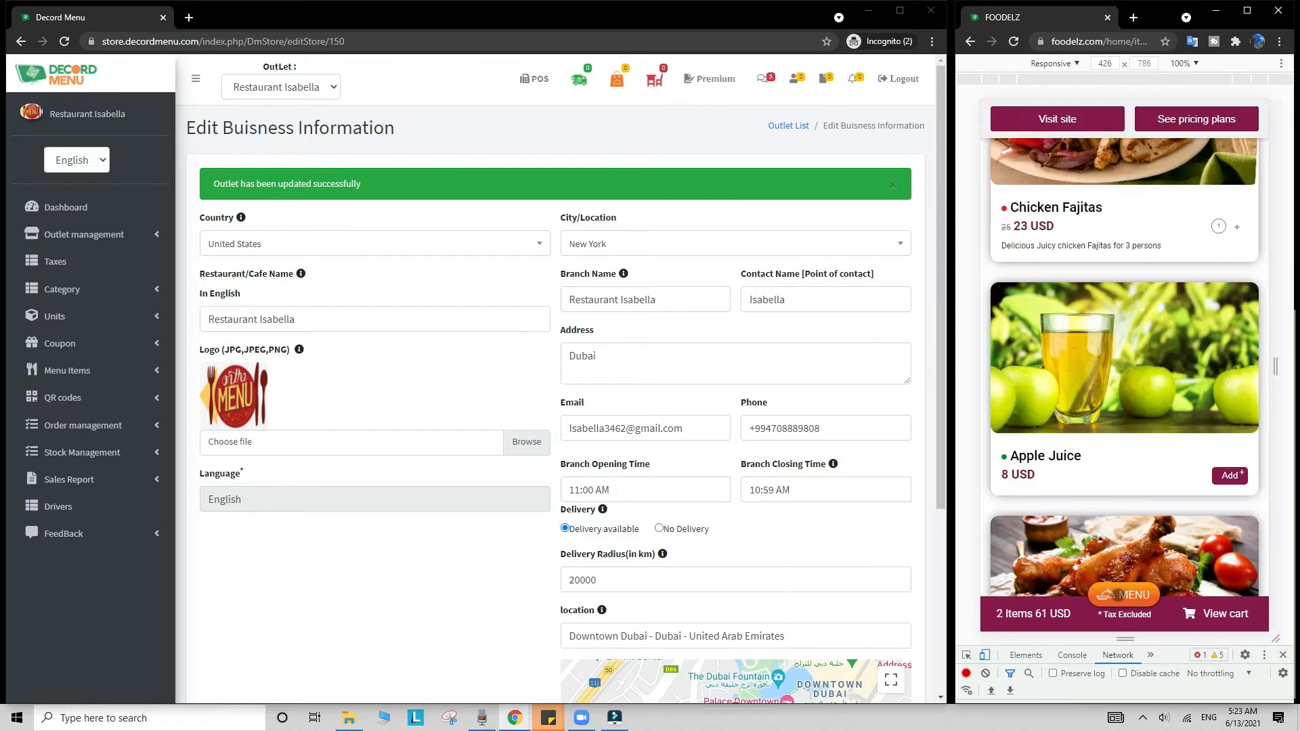
# Step: Jump to another menu category, then open the maroon-themed side menu
pyautogui.click(1118, 594)
pyautogui.scroll(-2, 1114, 343)
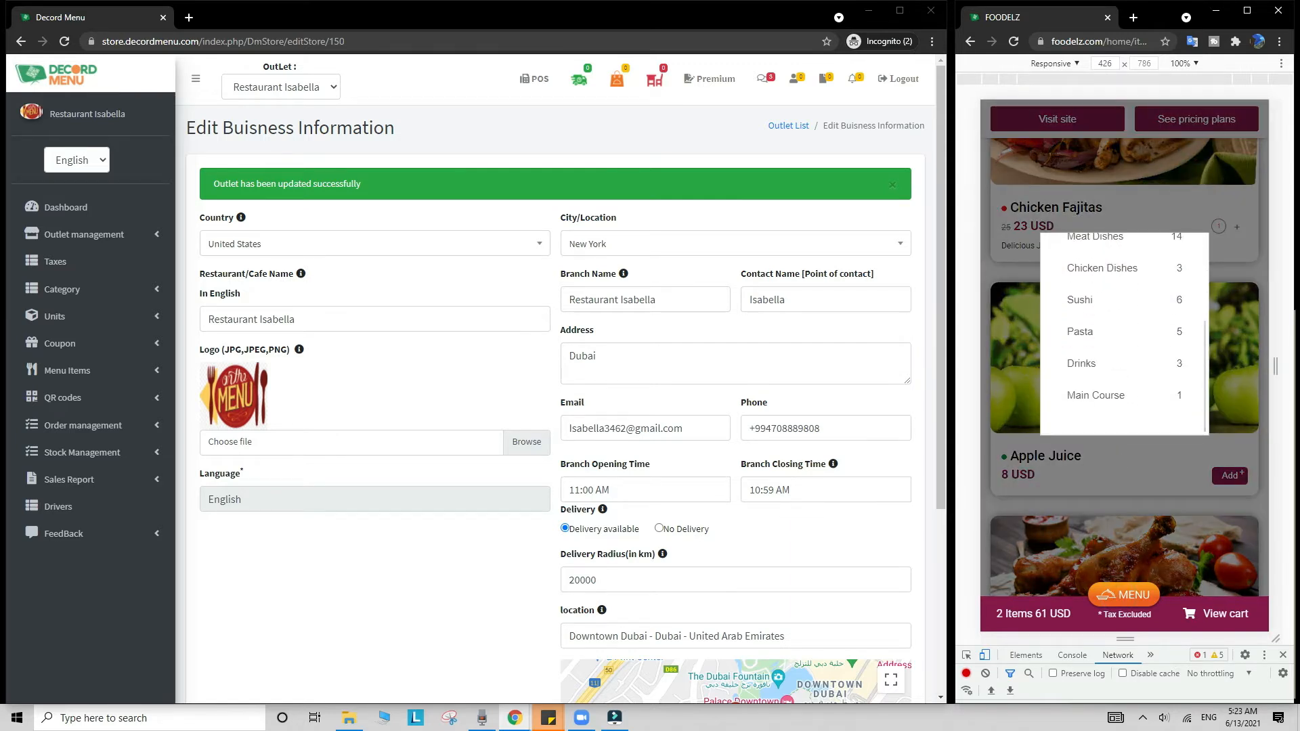
pyautogui.click(1107, 337)
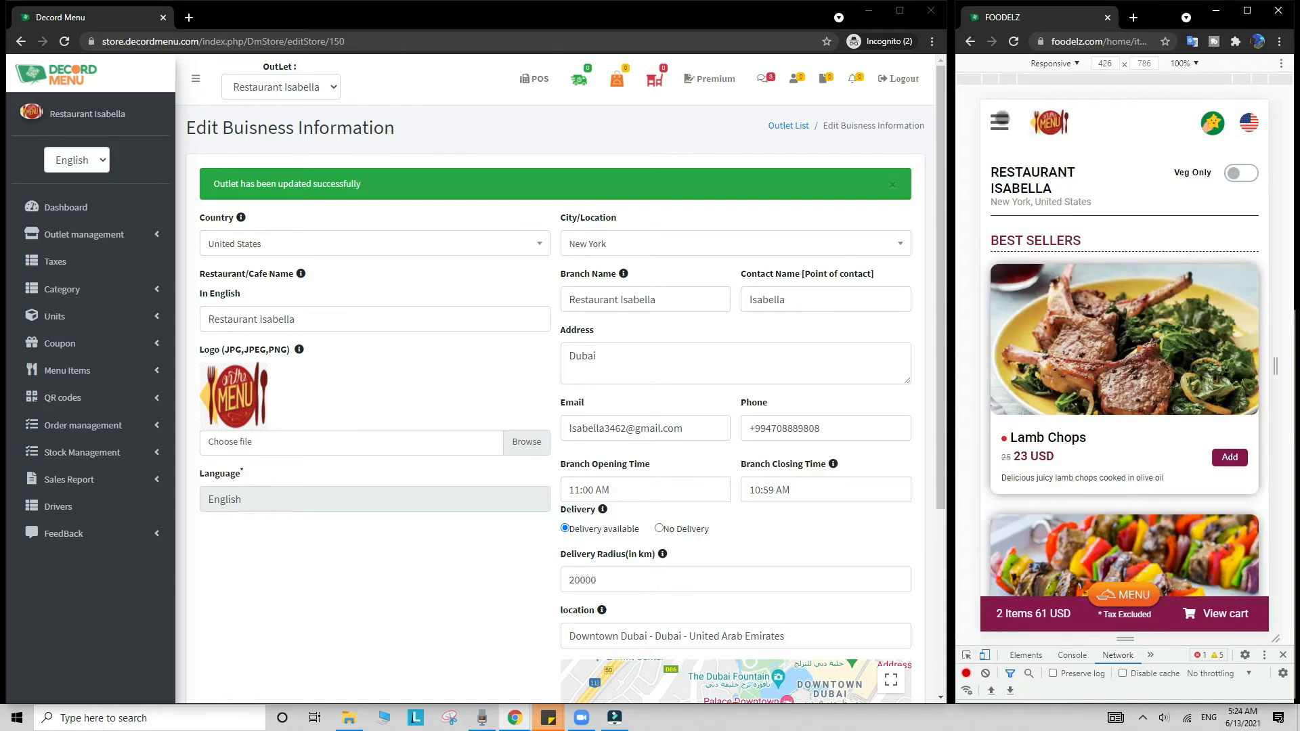
pyautogui.click(999, 120)
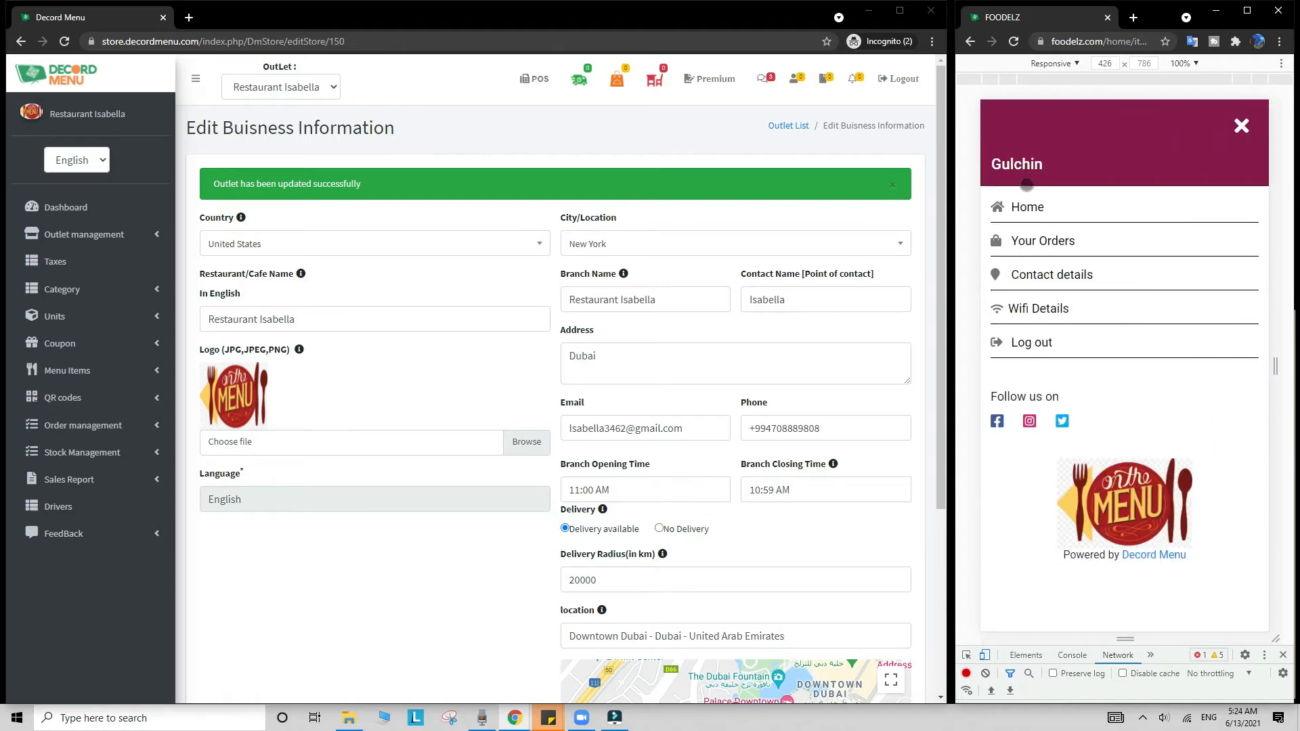
# Step: View the restaurant's contact details, then submit feedback rating ambiance Poor, food Good, service Excellent
pyautogui.click(1094, 278)
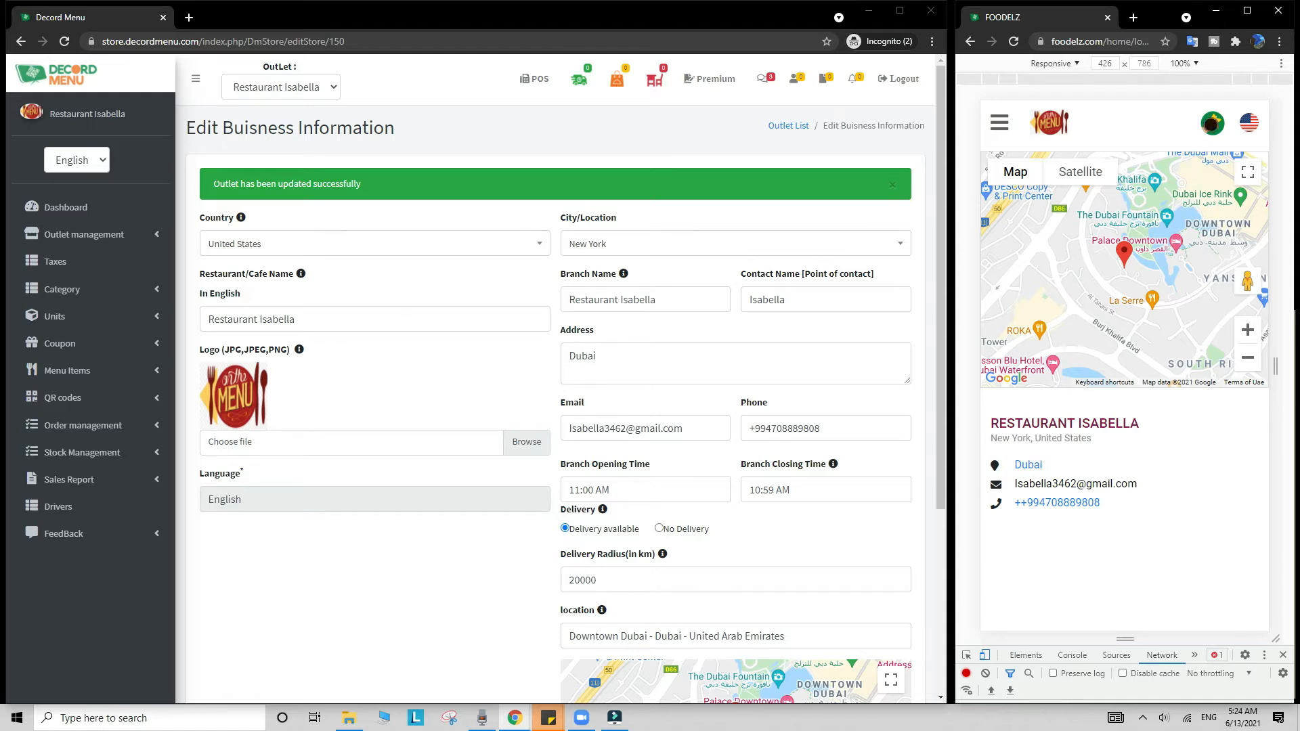
pyautogui.click(1212, 122)
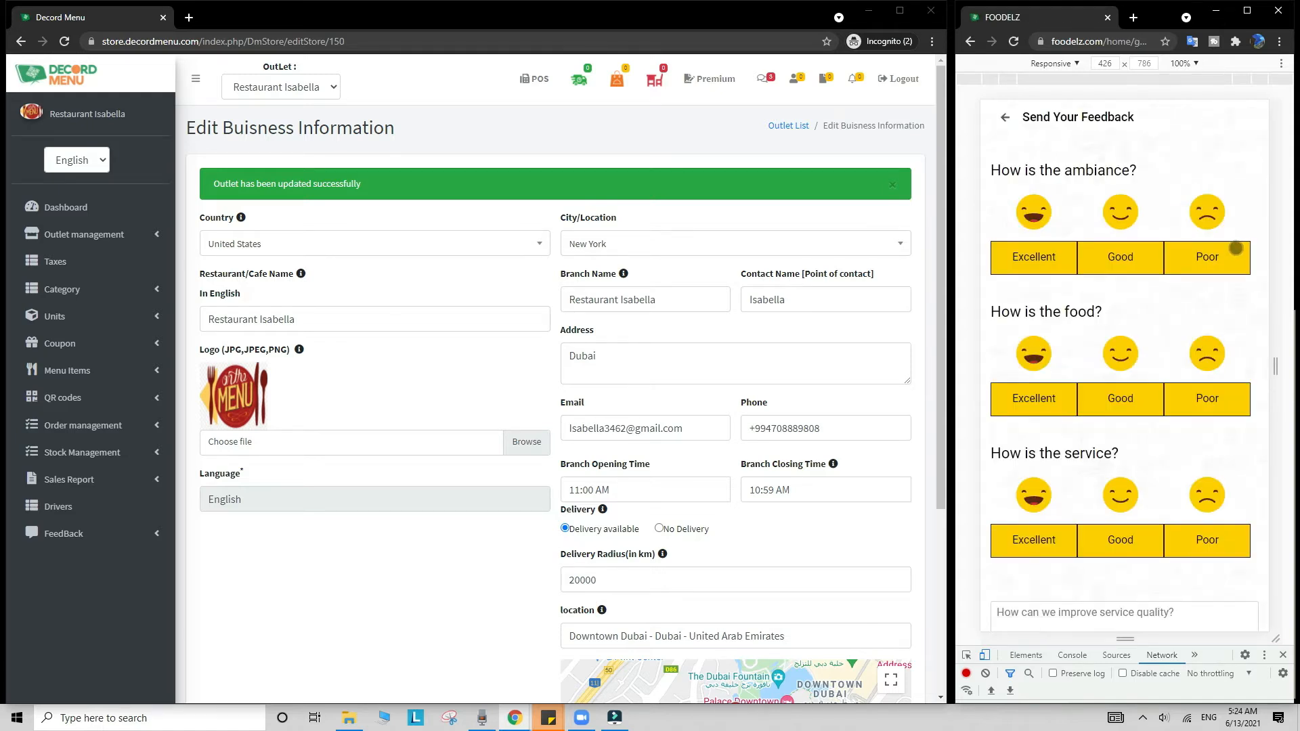
pyautogui.click(1235, 248)
pyautogui.click(1117, 406)
pyautogui.click(1034, 540)
pyautogui.scroll(-2, 1144, 480)
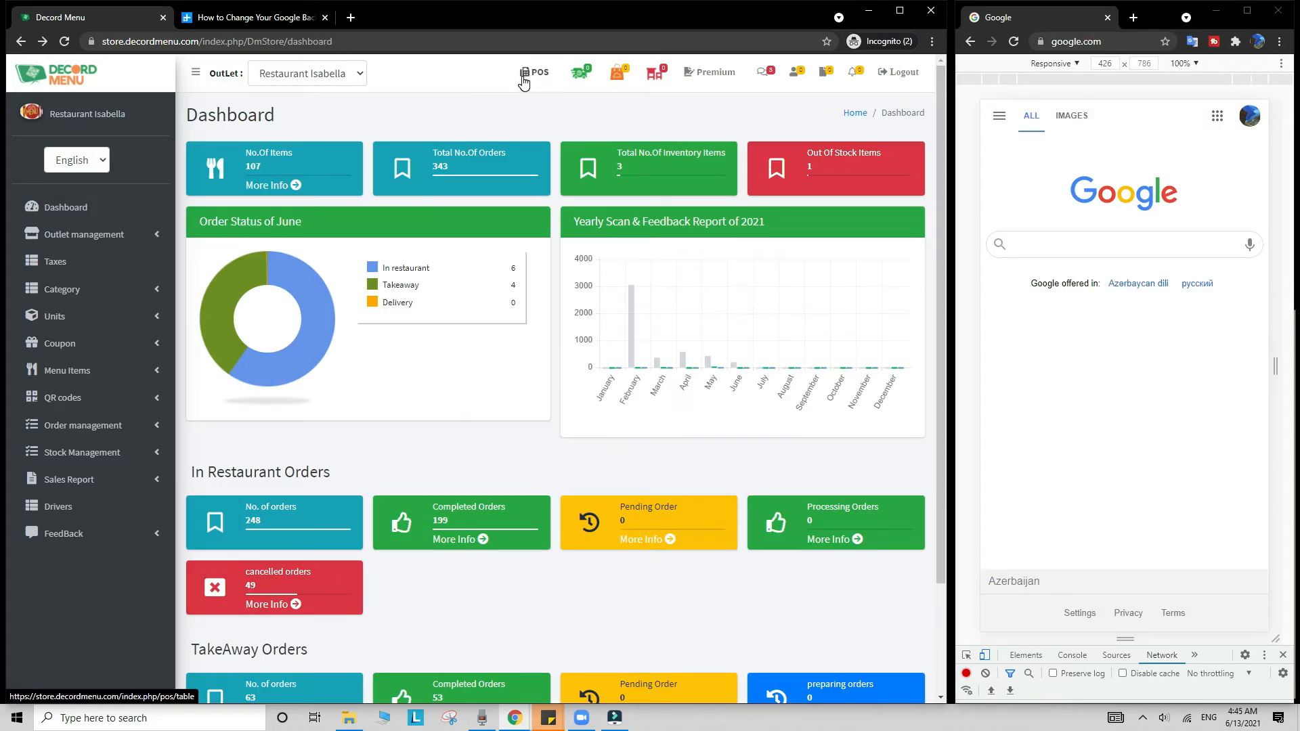
# Step: Add Steak Skewers With Chimichurri, Filet Mignon and Mix Steak from Meat Dishes to a POS order
pyautogui.click(523, 76)
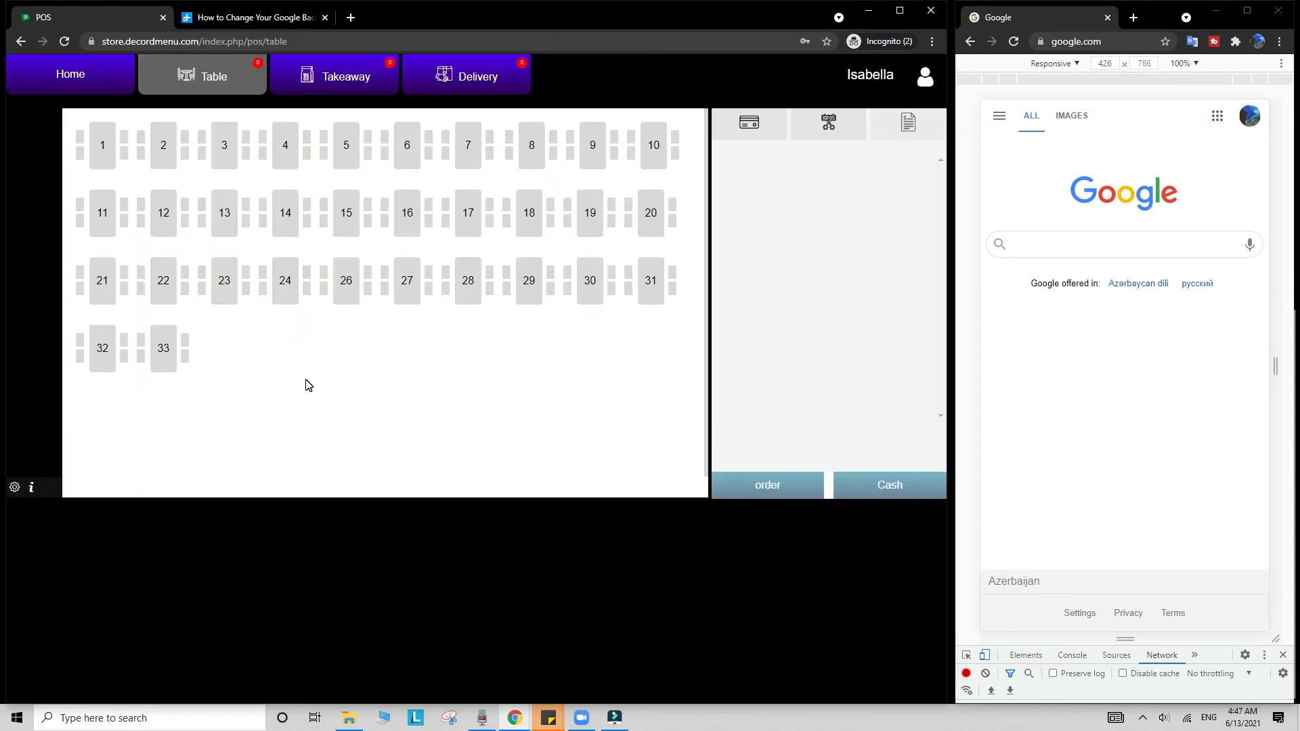
pyautogui.click(91, 84)
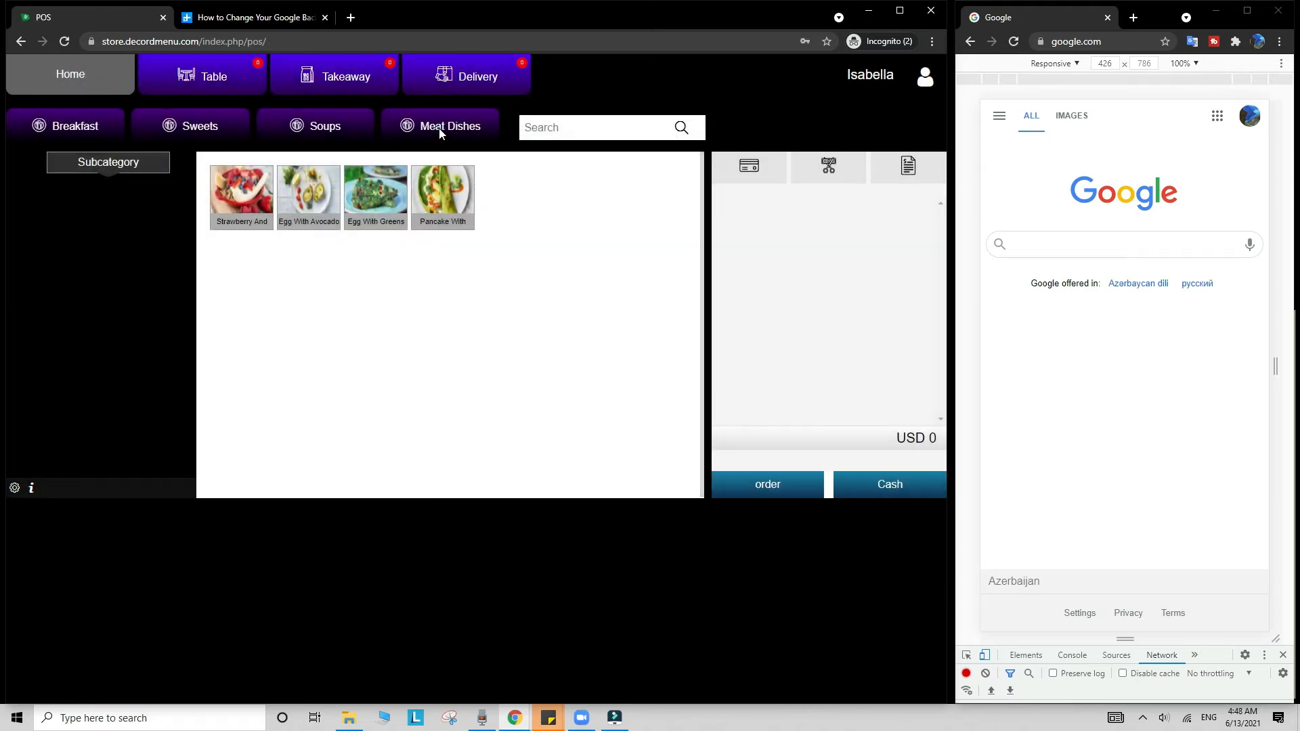
pyautogui.click(447, 128)
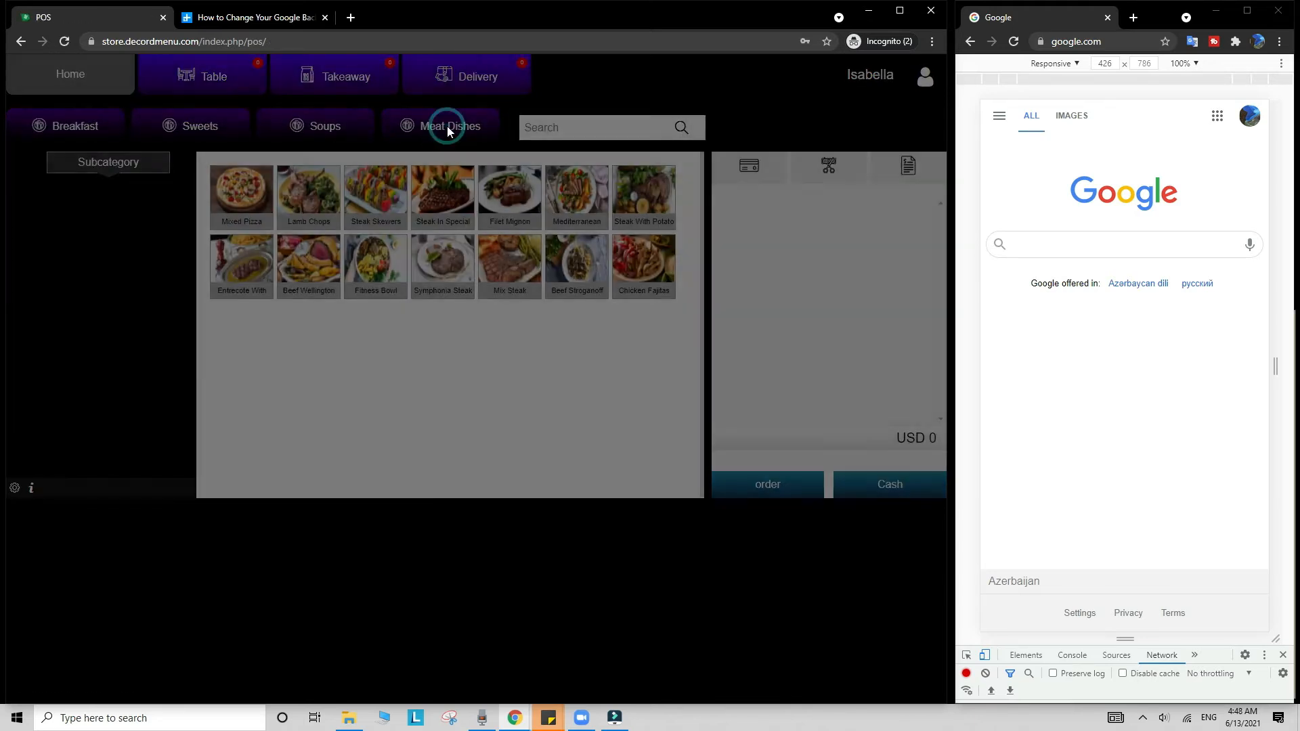
pyautogui.click(373, 196)
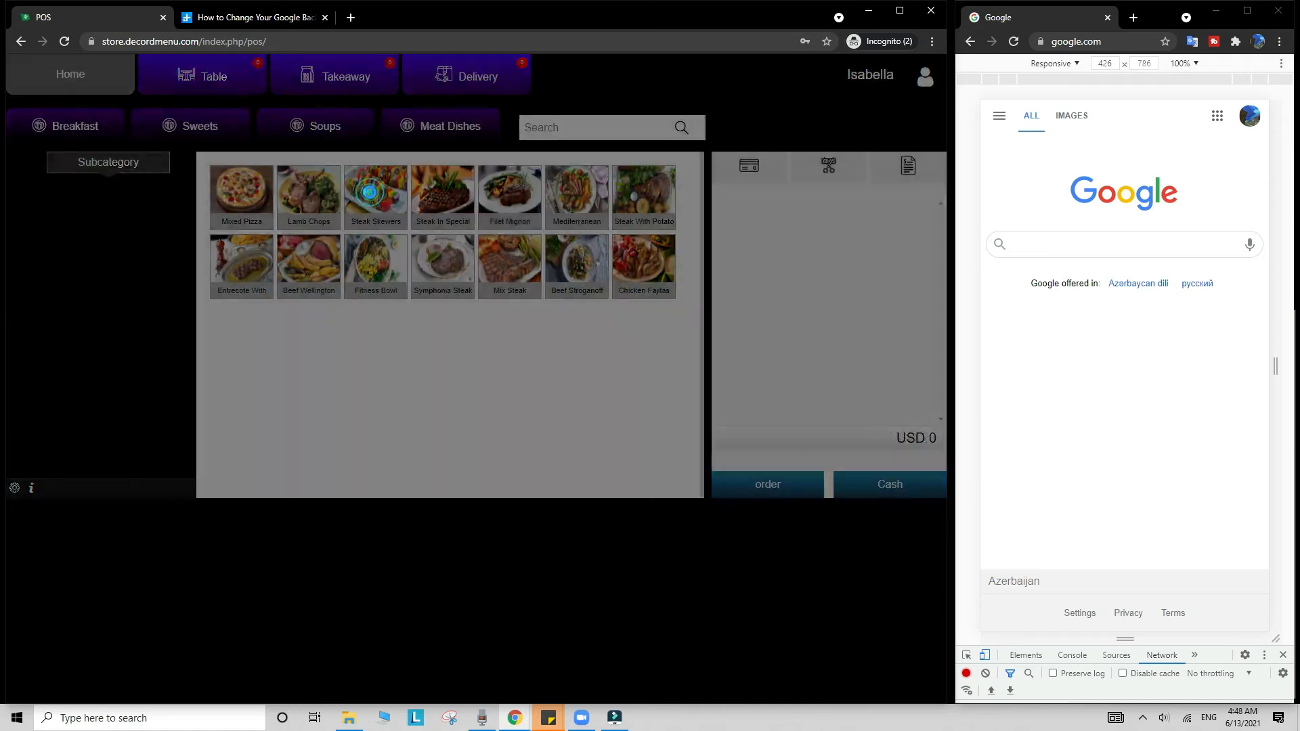
pyautogui.click(496, 190)
pyautogui.click(510, 267)
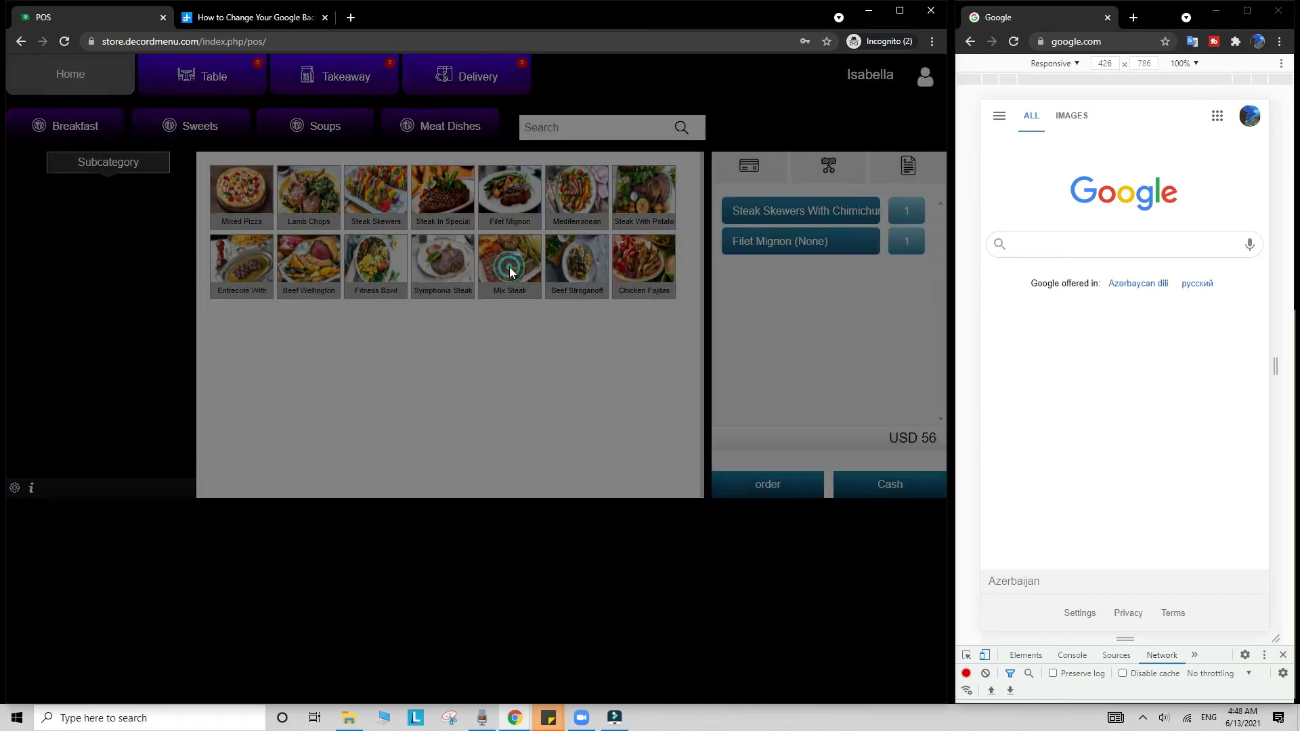
# Step: Place it as a table order for table 17, confirm with the staff PIN, and return to the tables
pyautogui.click(744, 486)
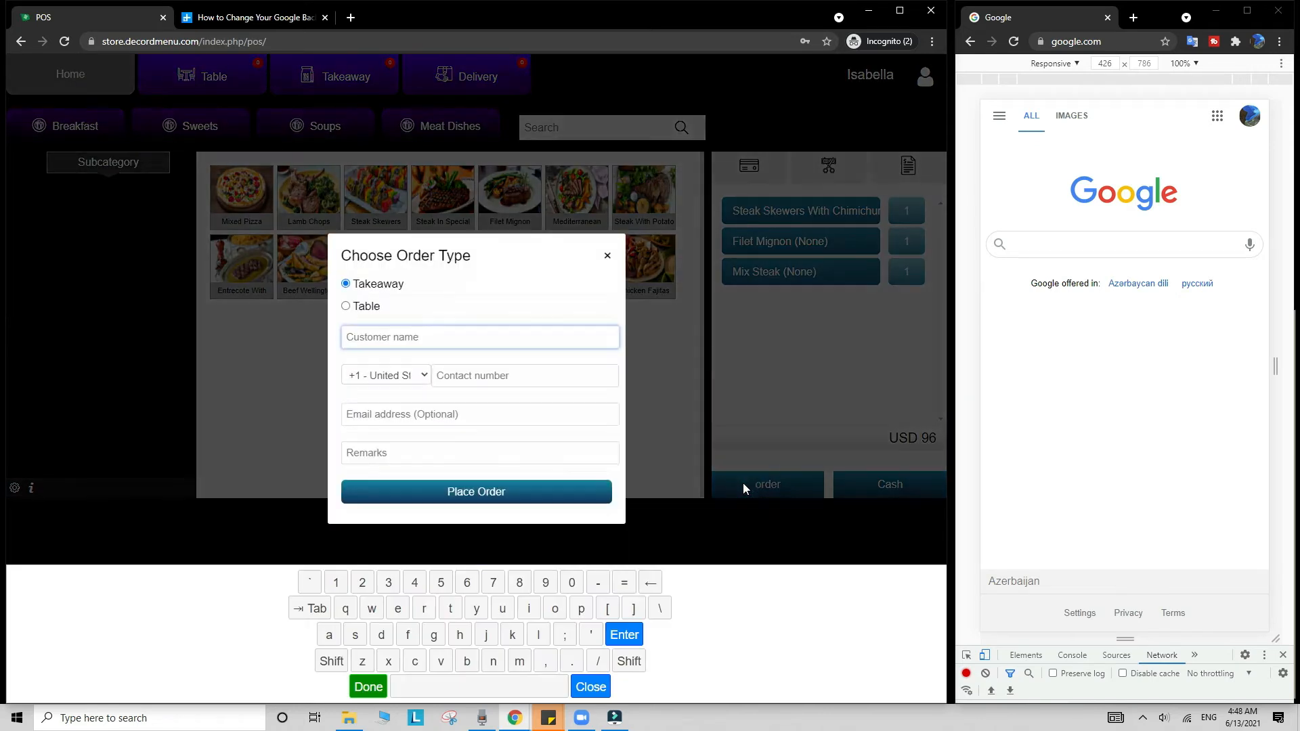
pyautogui.click(345, 305)
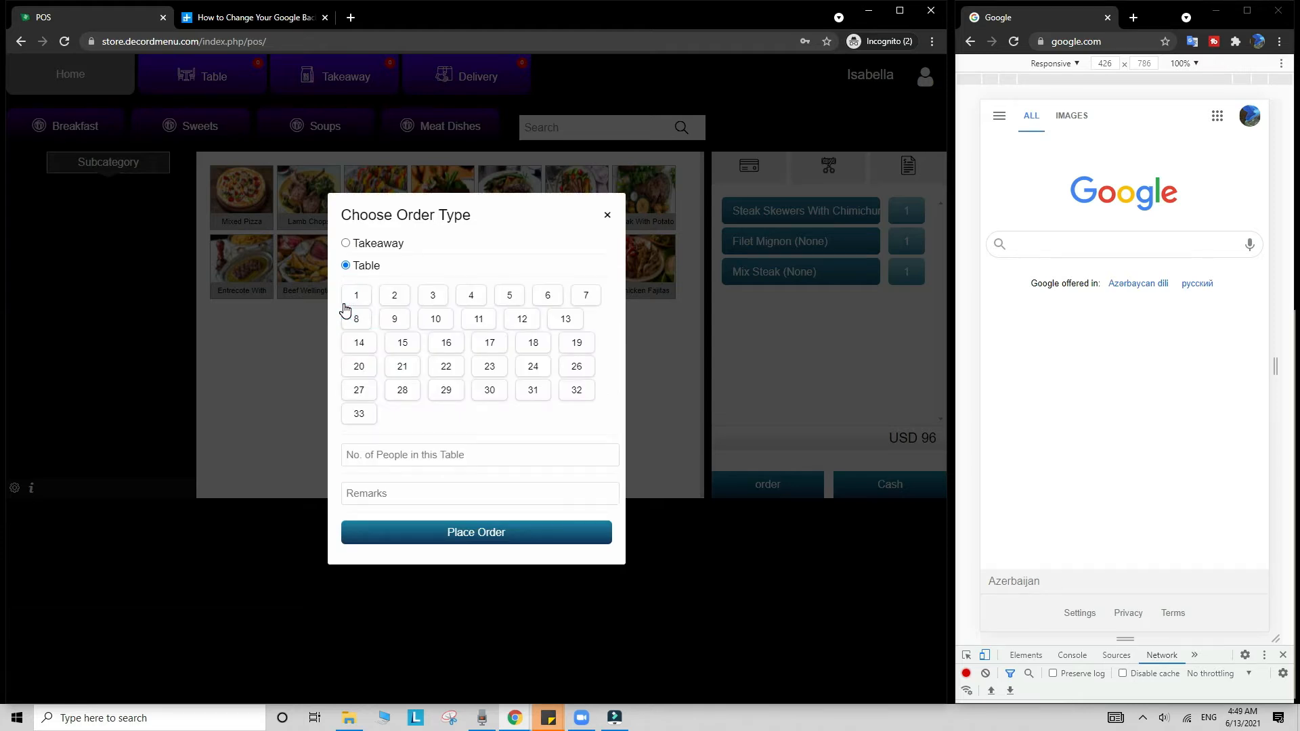
pyautogui.click(491, 344)
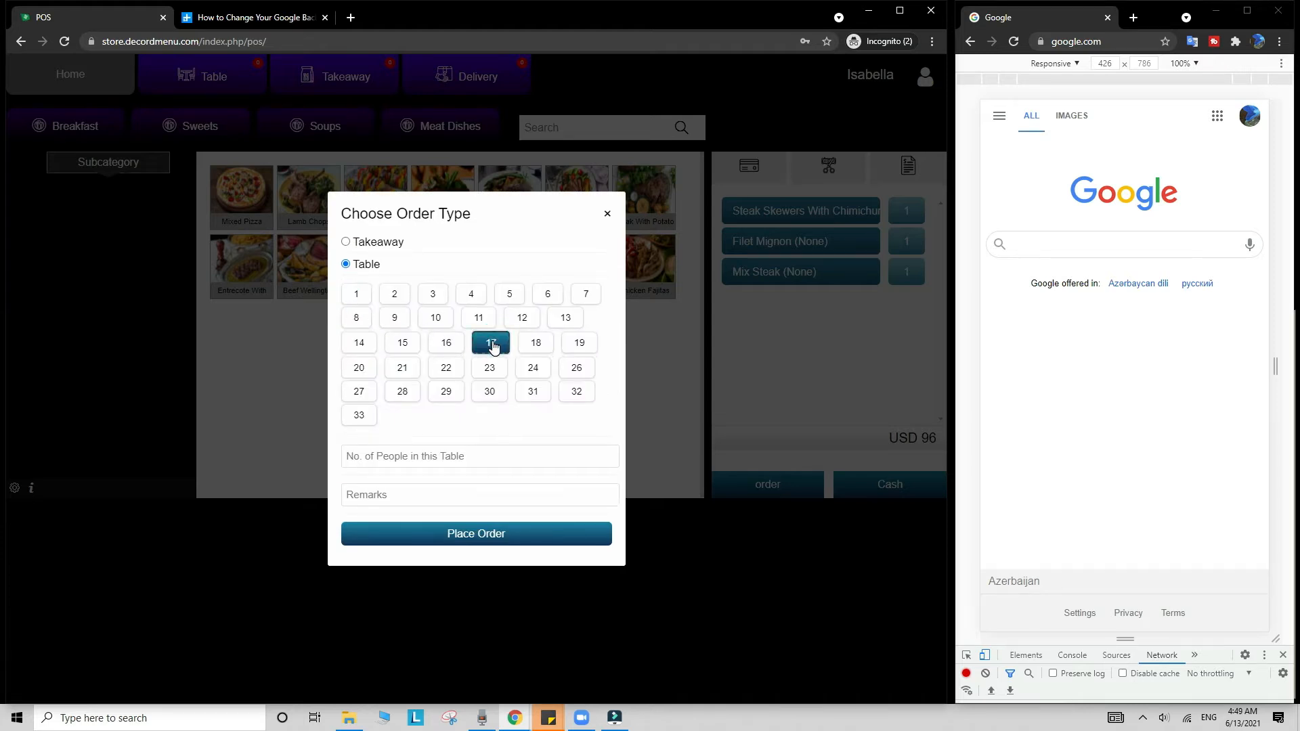
pyautogui.click(495, 535)
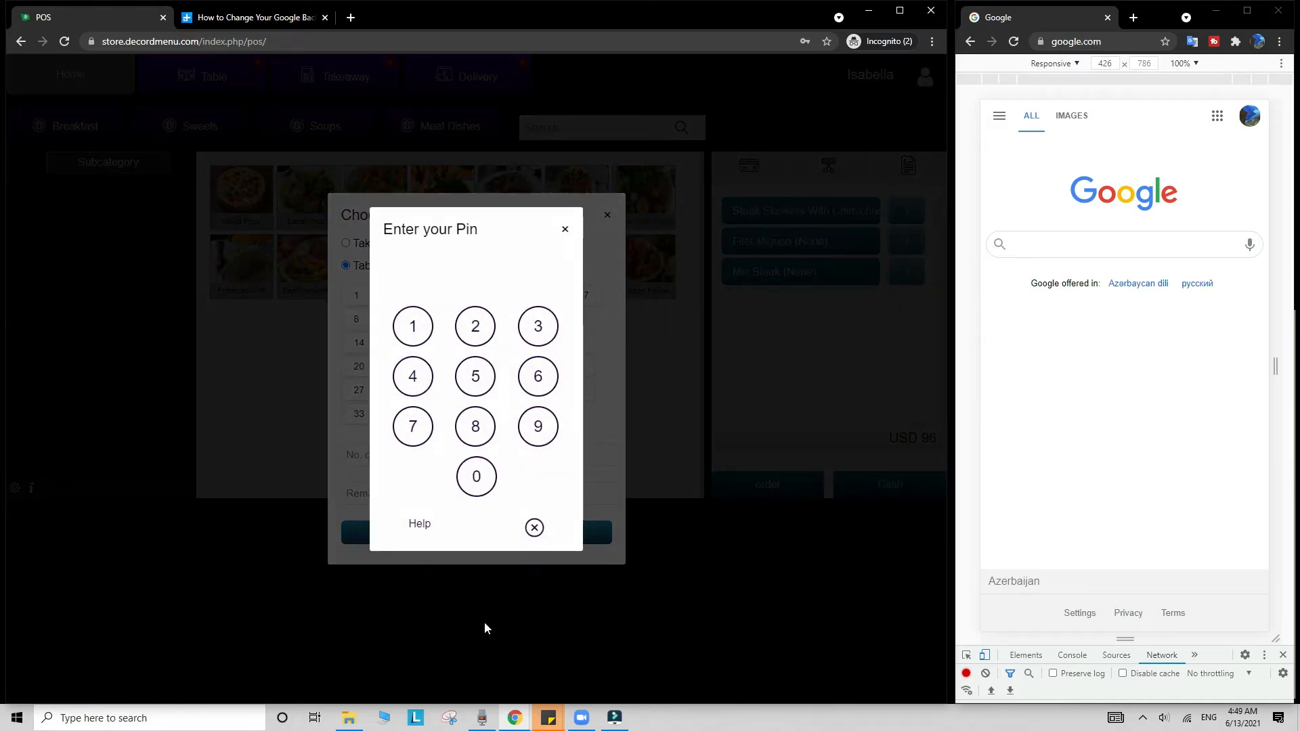
pyautogui.click(413, 379)
pyautogui.click(476, 475)
pyautogui.click(406, 325)
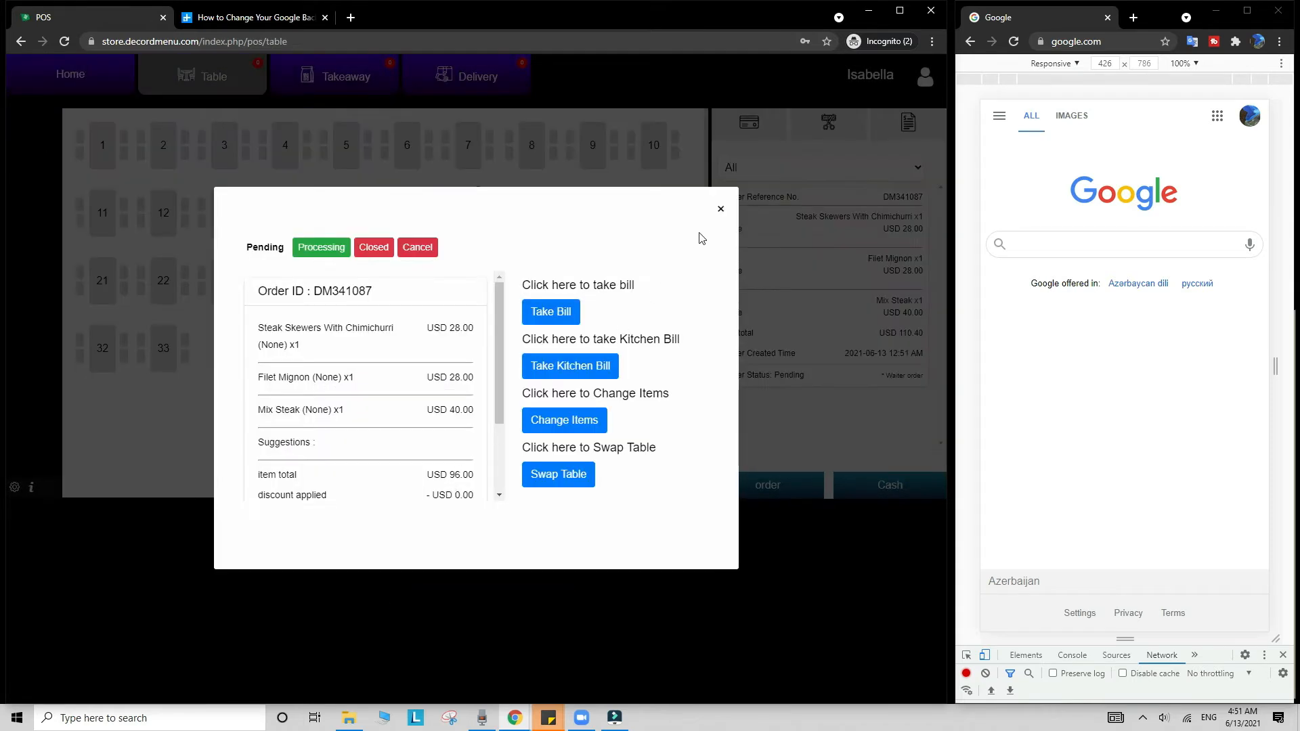
pyautogui.click(720, 210)
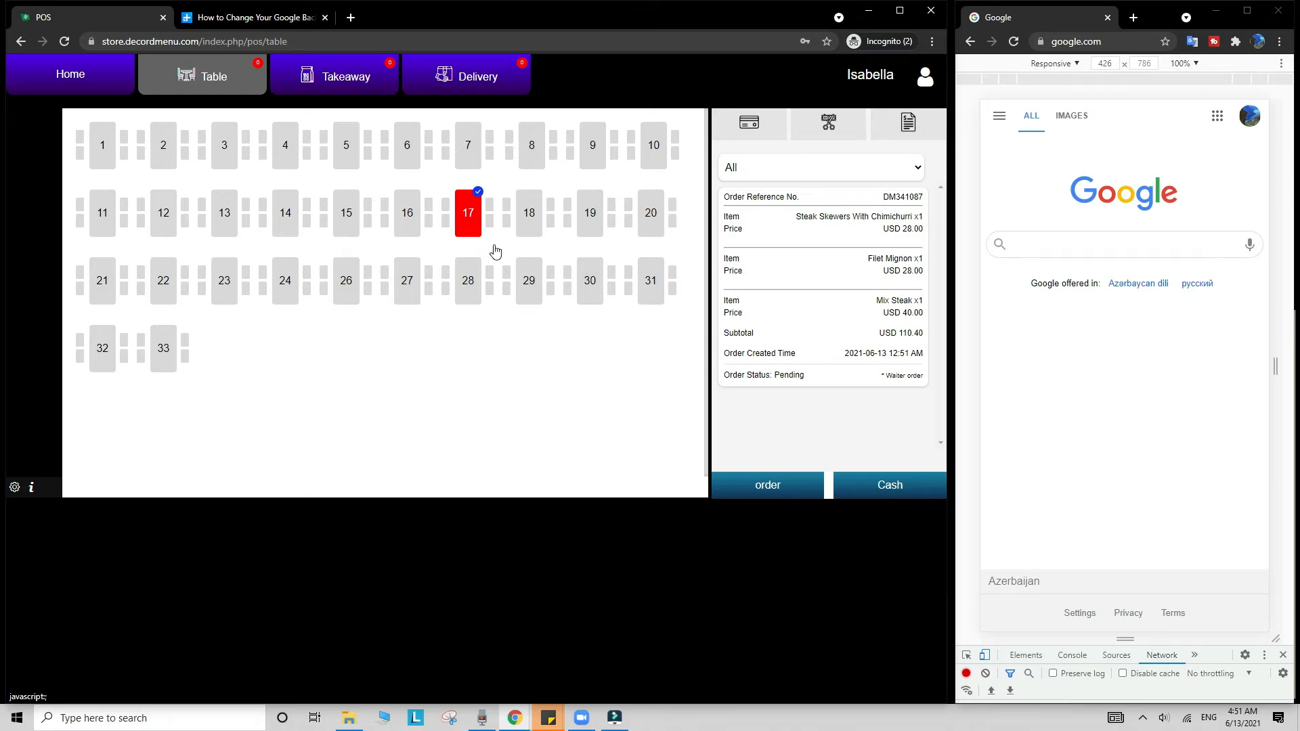
# Step: Set table 17's order status to Processing, then reopen it and set it to Closed
pyautogui.click(765, 377)
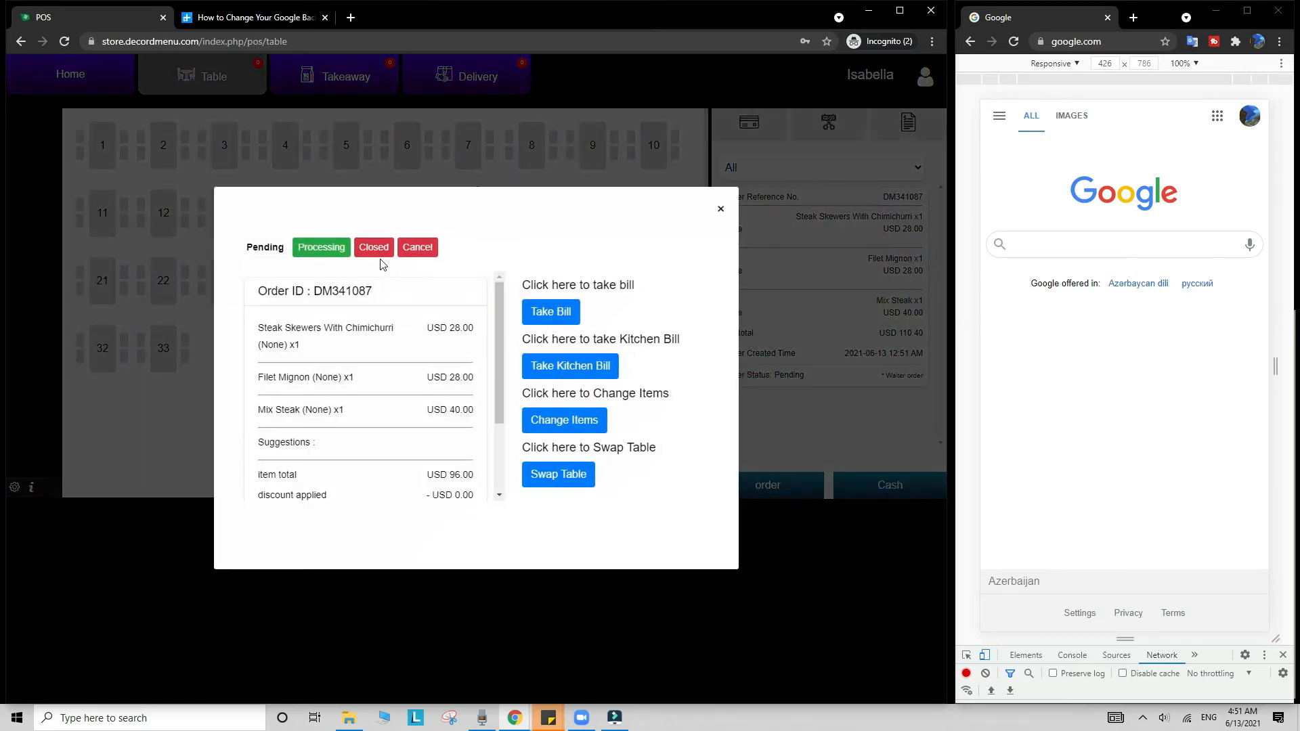
pyautogui.click(333, 253)
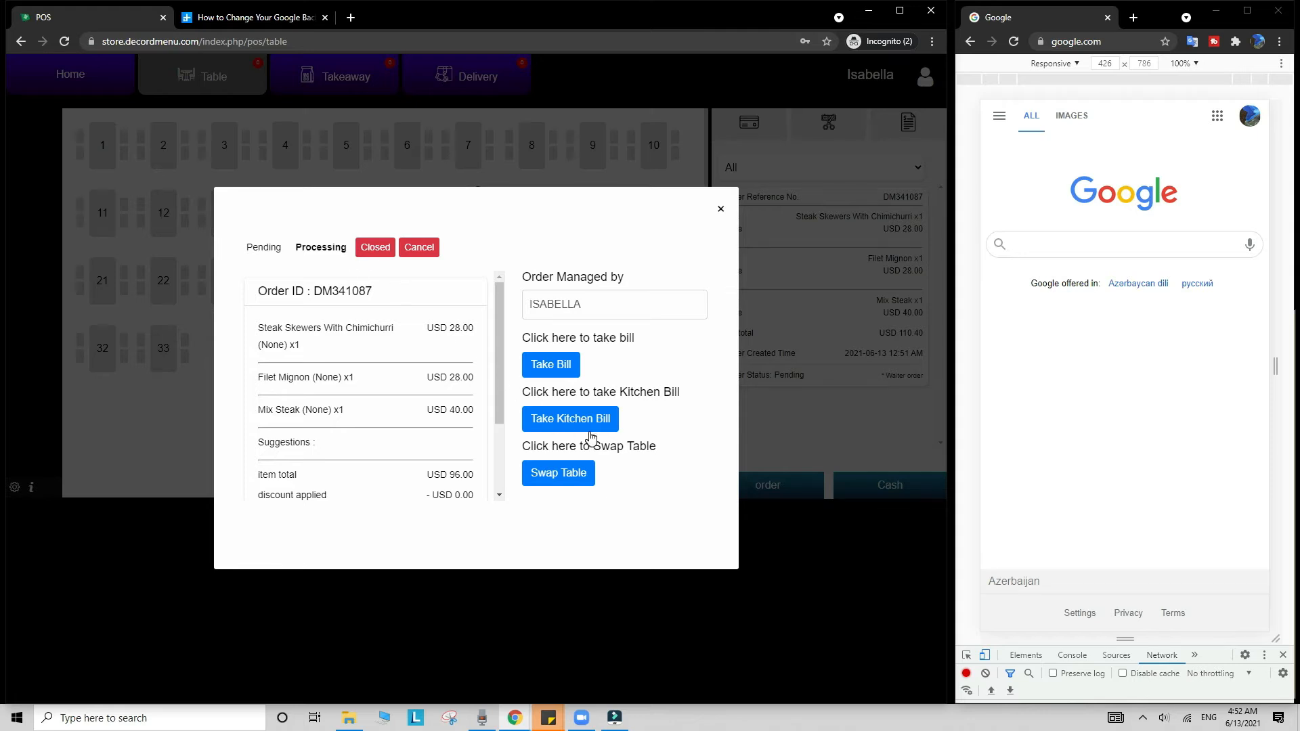
pyautogui.click(720, 211)
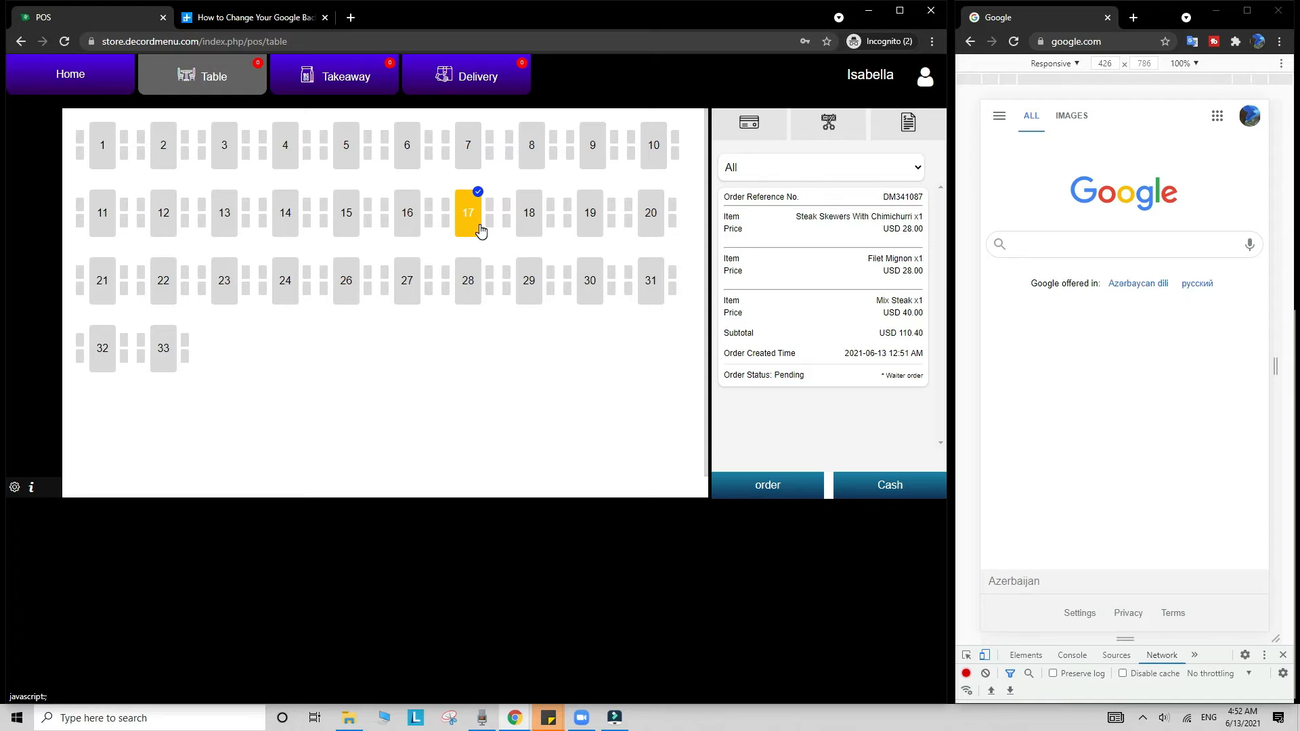
pyautogui.click(777, 376)
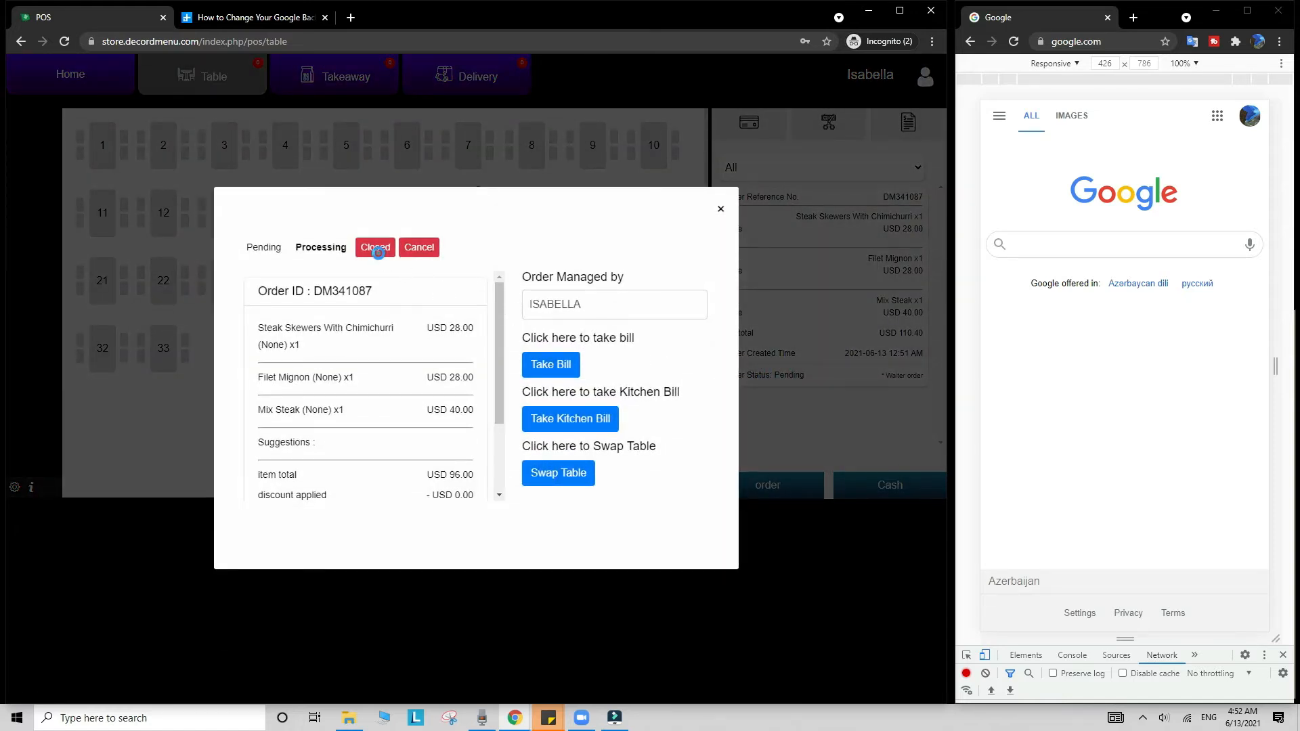
pyautogui.click(374, 250)
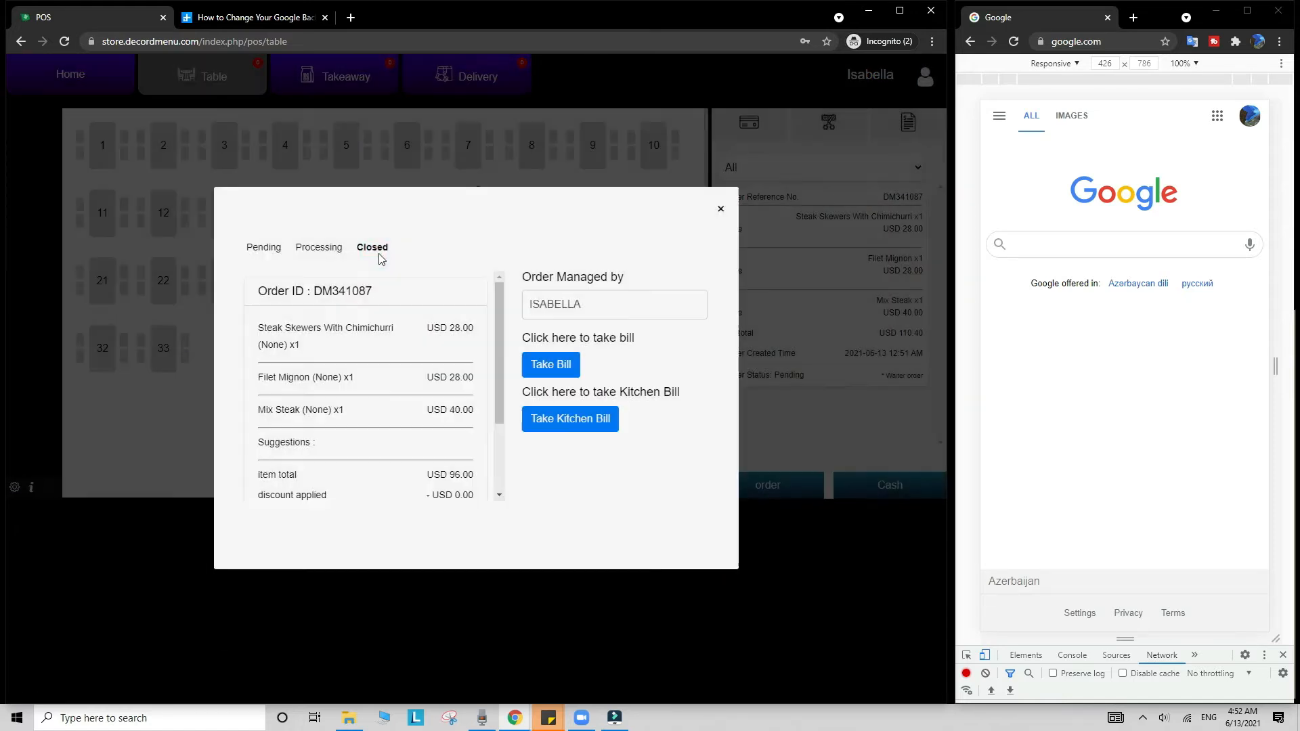
pyautogui.click(564, 375)
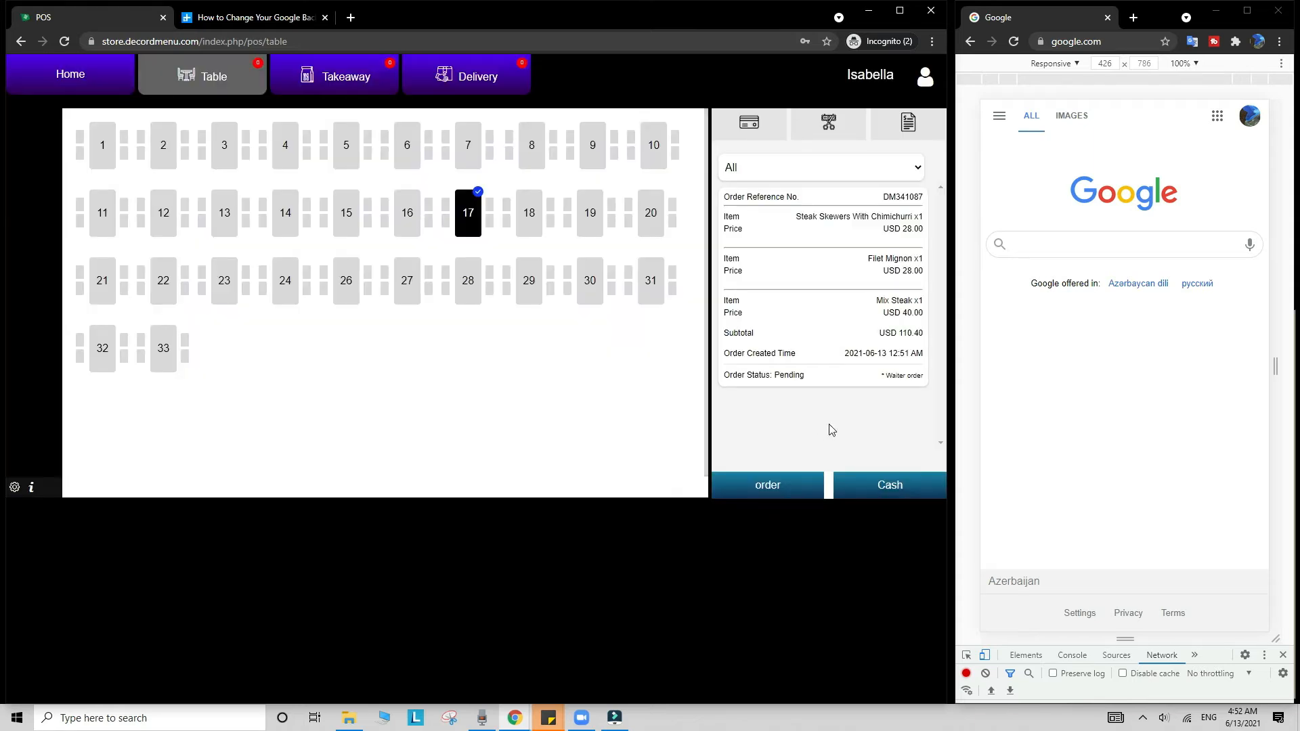
# Step: Pay table 17's USD 110.40 bill in cash with 10000 received, then return to the tables
pyautogui.click(878, 485)
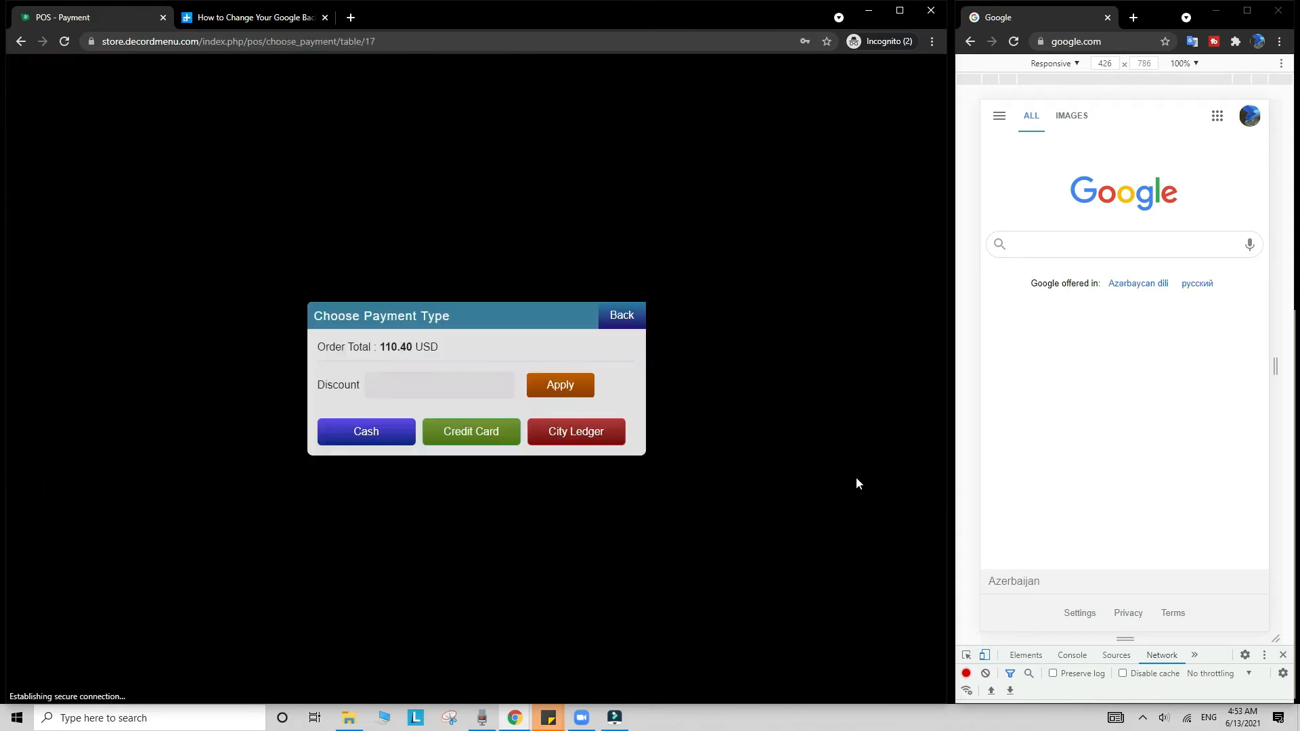
pyautogui.click(384, 450)
pyautogui.click(341, 357)
pyautogui.click(380, 468)
pyautogui.click(380, 467)
pyautogui.click(381, 467)
pyautogui.click(381, 467)
pyautogui.click(545, 450)
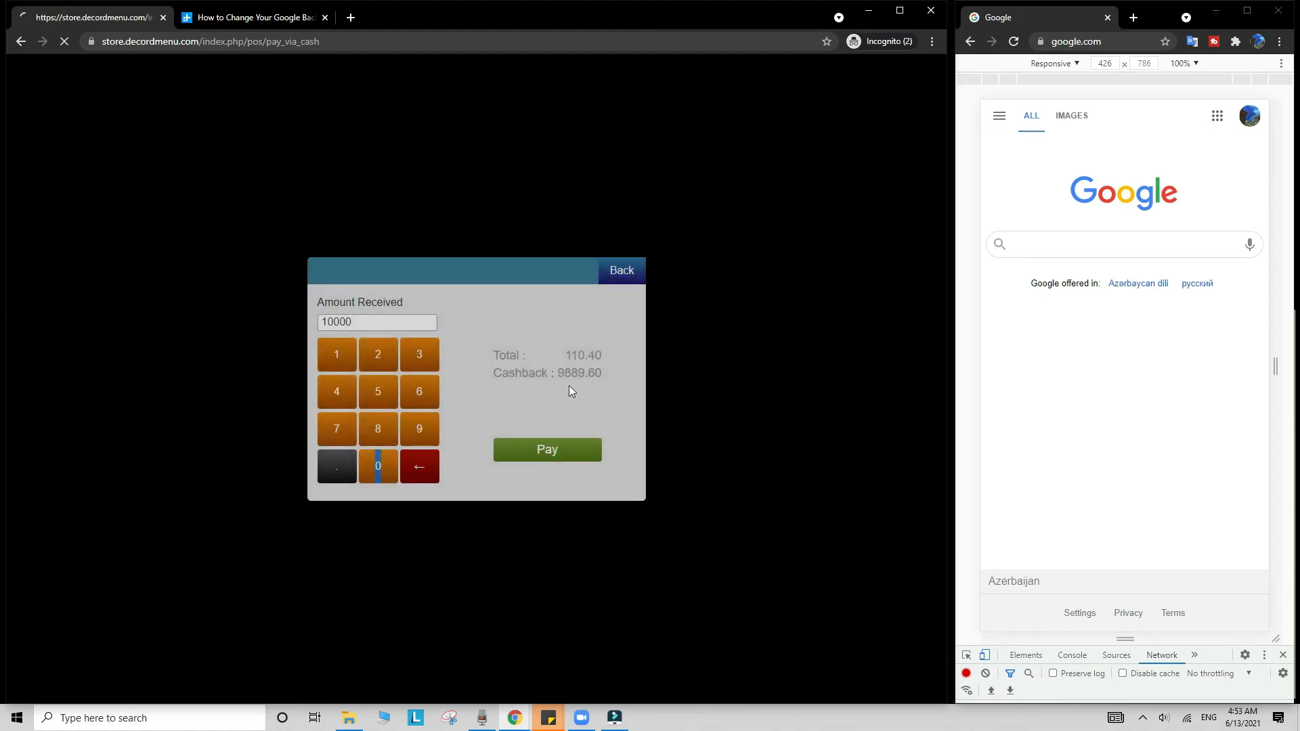
pyautogui.click(330, 103)
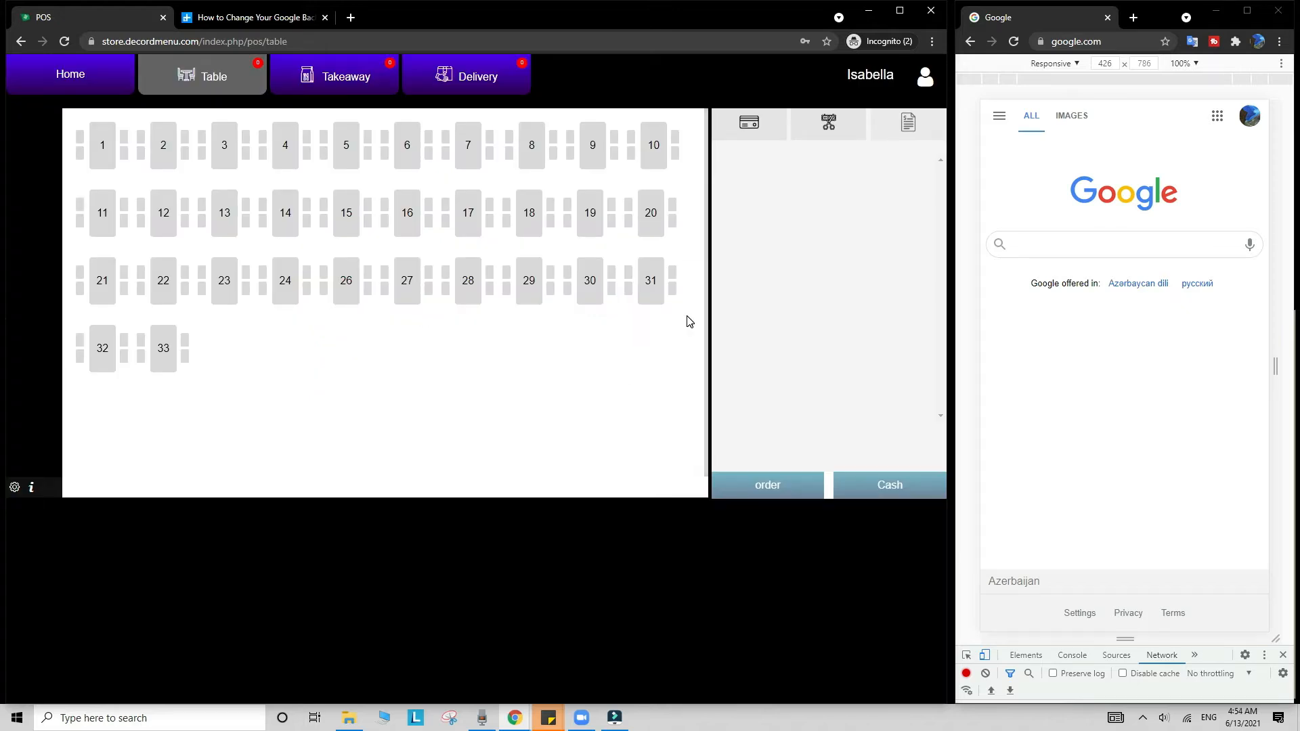
# Step: Check the Takeaway orders, then switch to the empty Delivery orders list
pyautogui.click(355, 78)
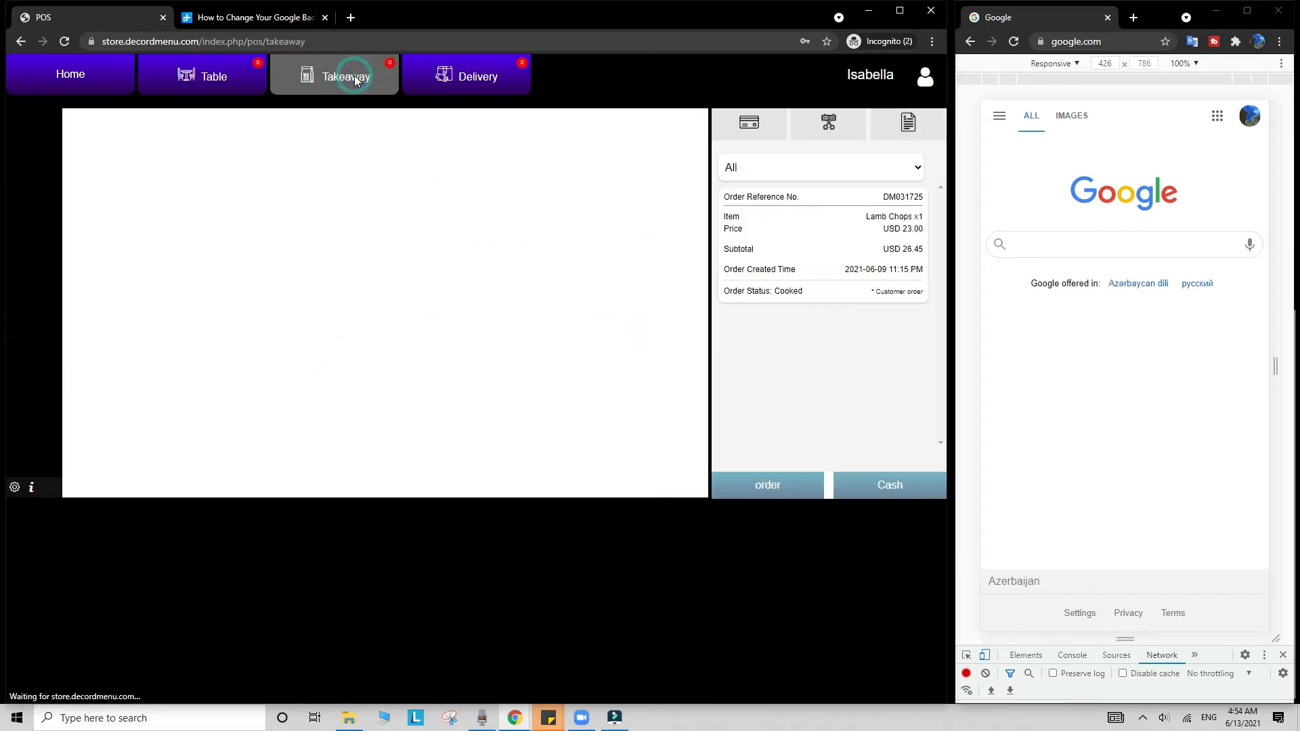
pyautogui.click(460, 76)
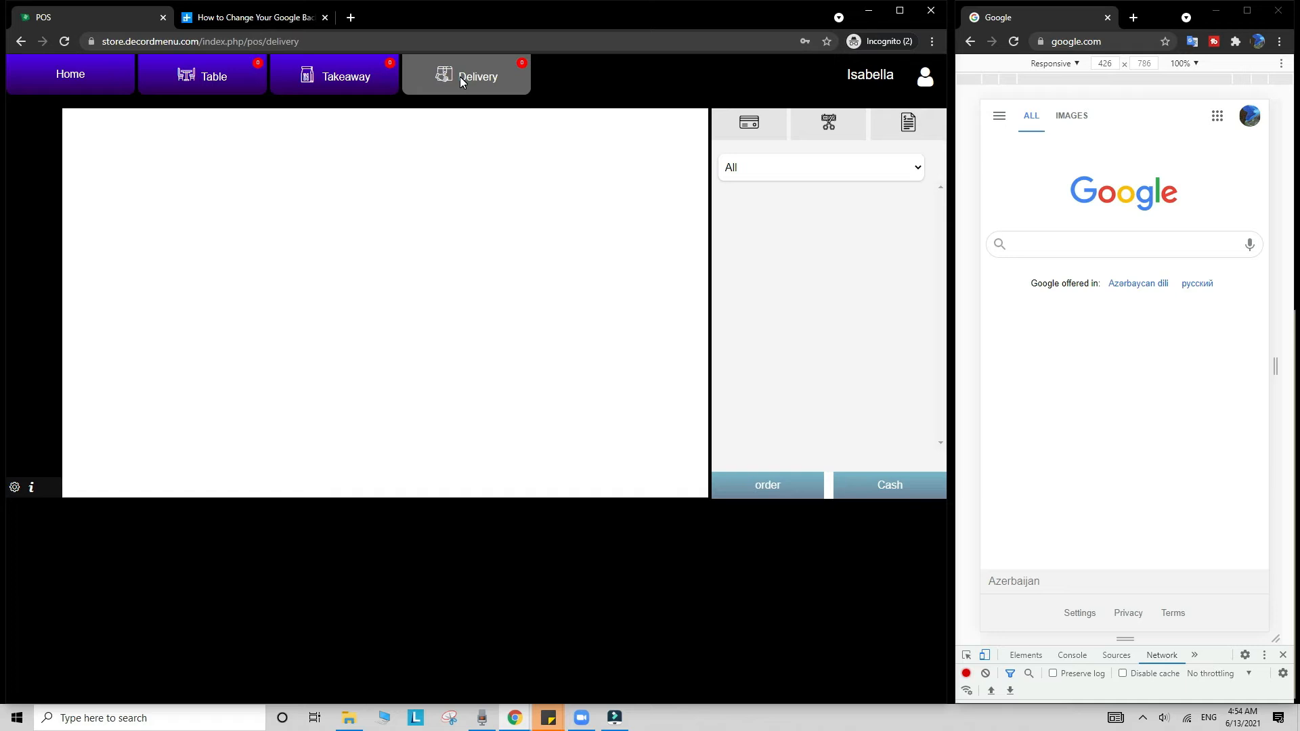
pyautogui.click(925, 78)
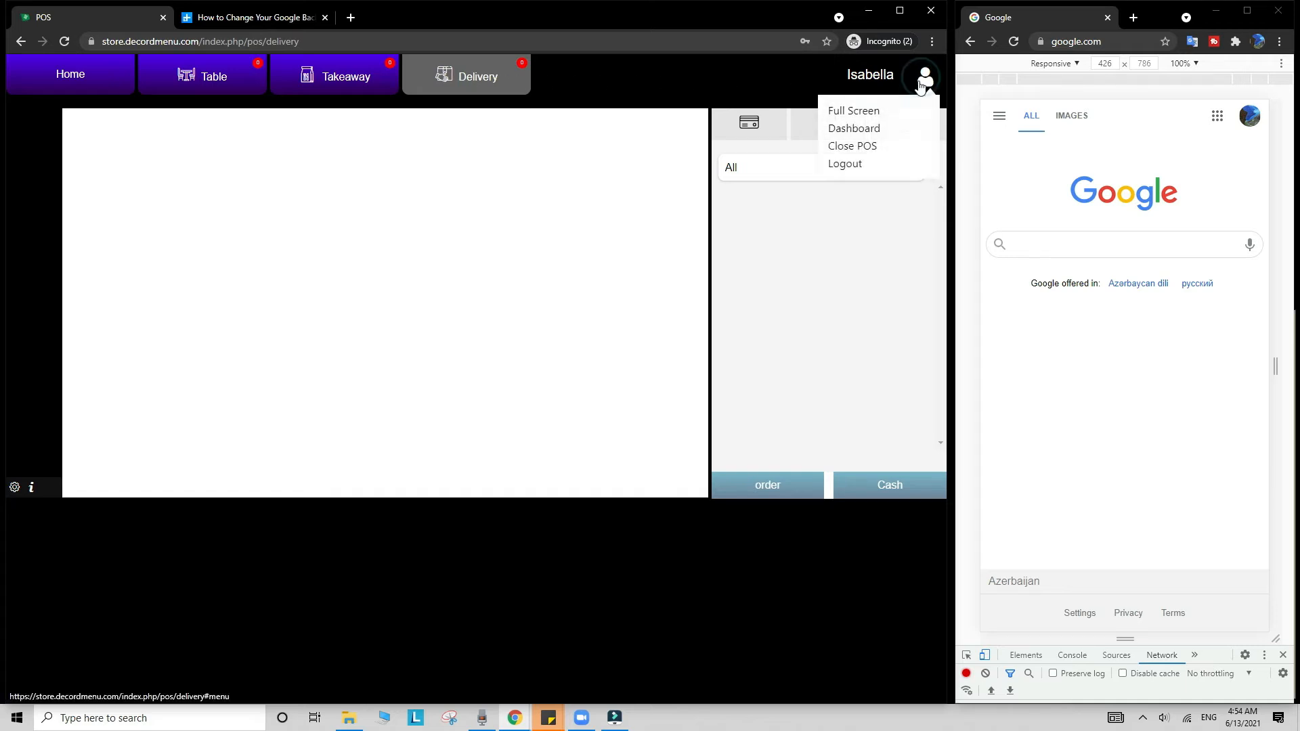
# Step: Go to the admin dashboard, open QR codes > QR code list, and enlarge the TakeAway QR code
pyautogui.click(870, 130)
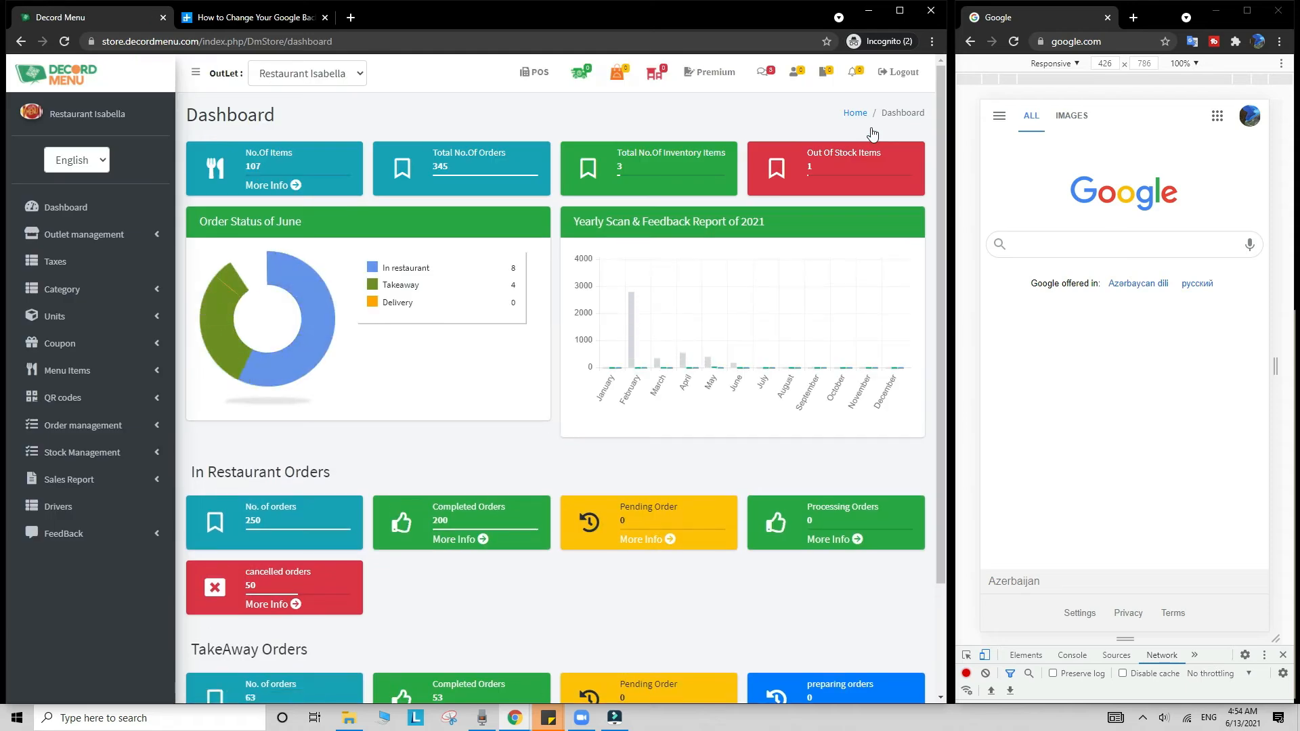
pyautogui.click(132, 398)
pyautogui.click(125, 424)
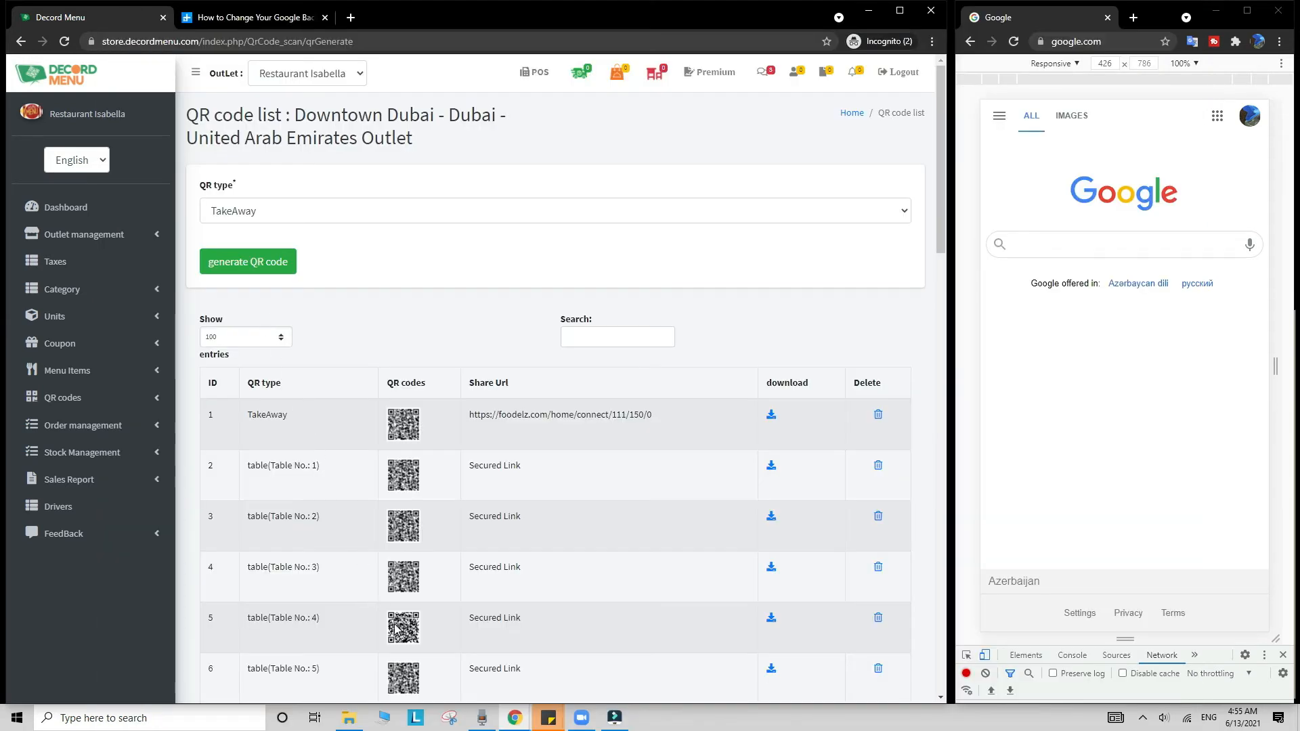
pyautogui.click(399, 633)
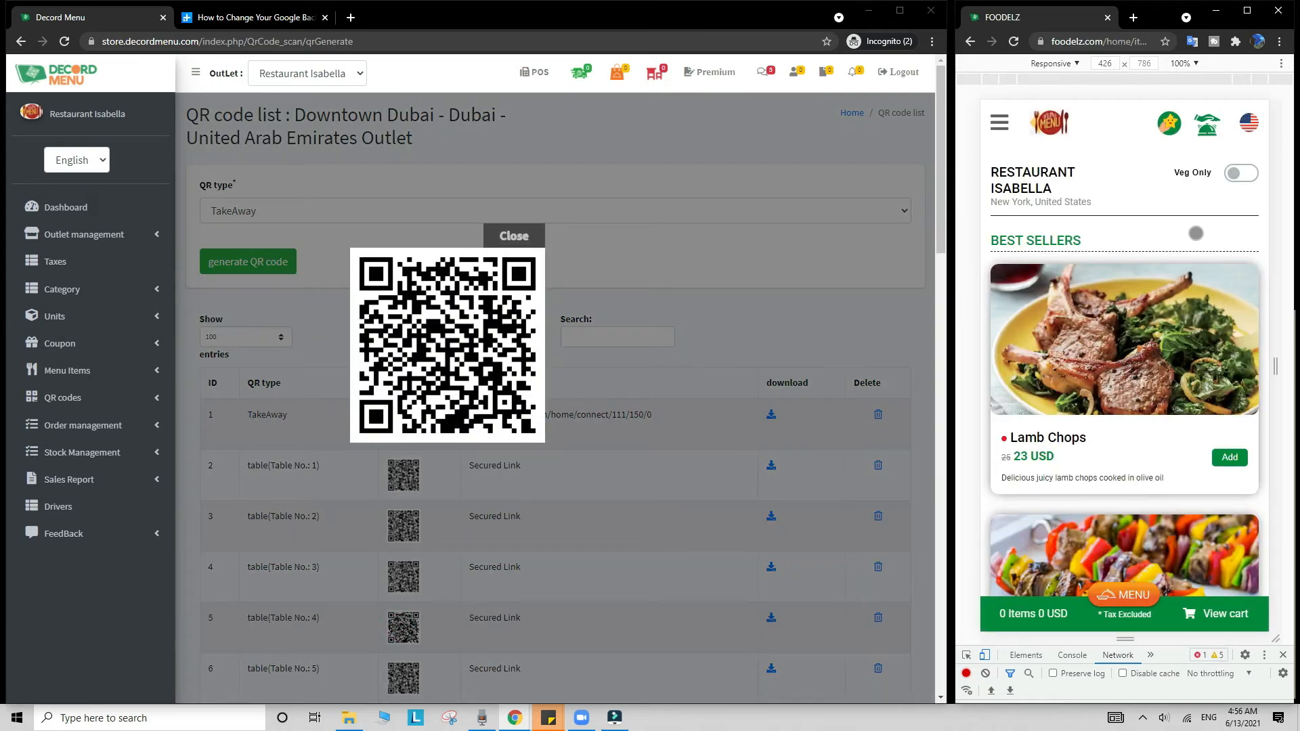
# Step: Add Lamb Chops and Steak Skewers With Chimichurri to the Foodelz cart
pyautogui.scroll(-5, 1124, 352)
pyautogui.scroll(-7, 1240, 426)
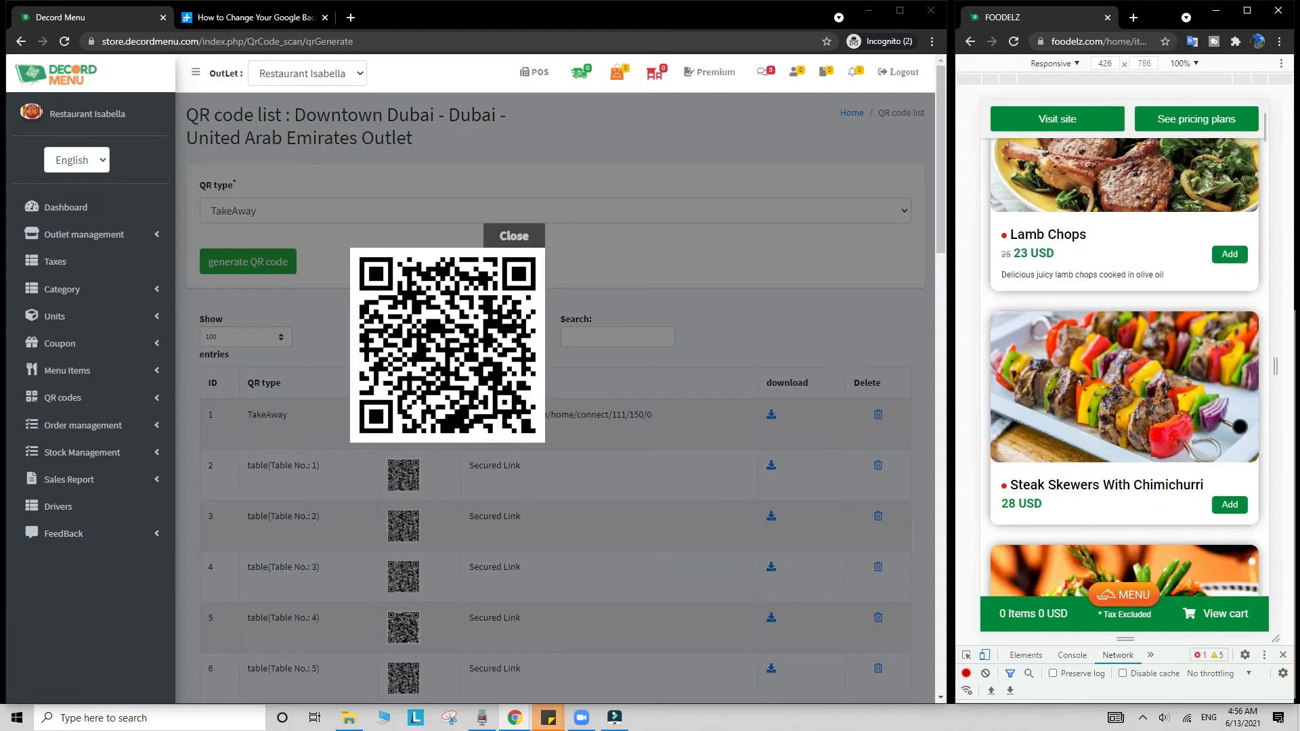
pyautogui.scroll(-8, 1240, 426)
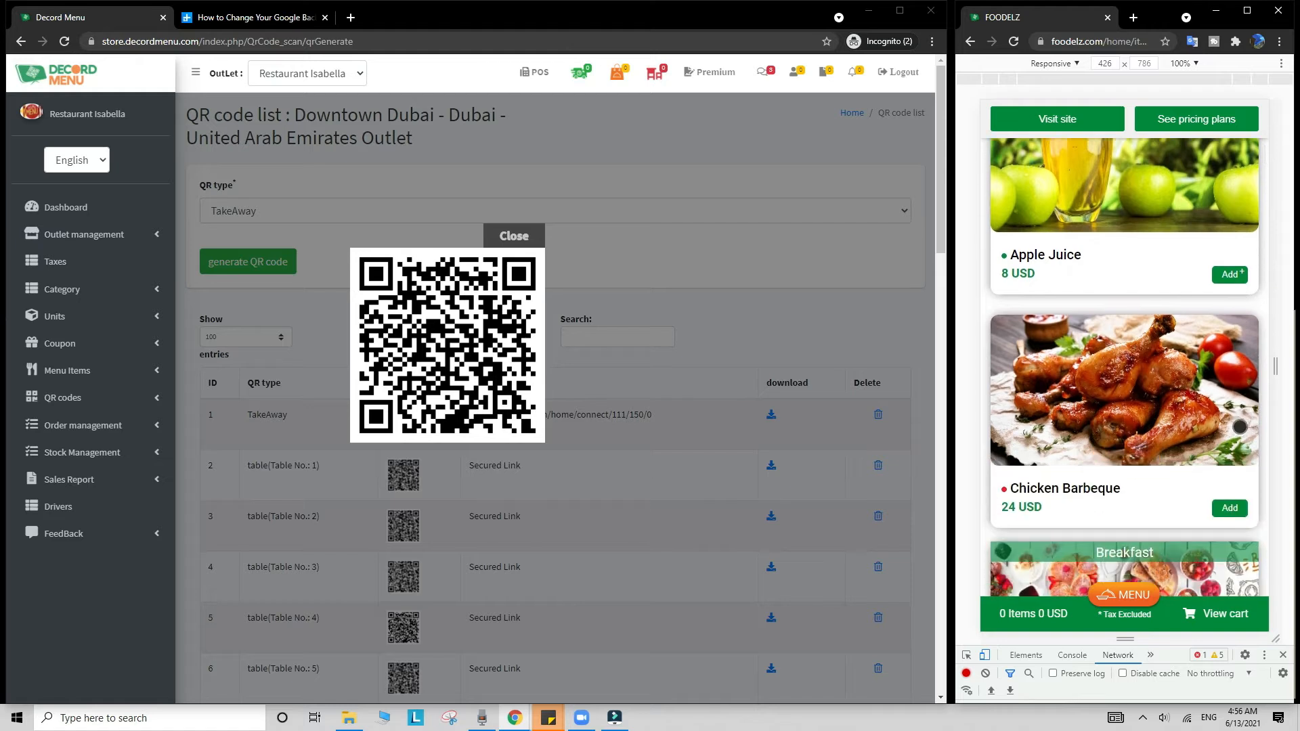
pyautogui.scroll(15, 1239, 426)
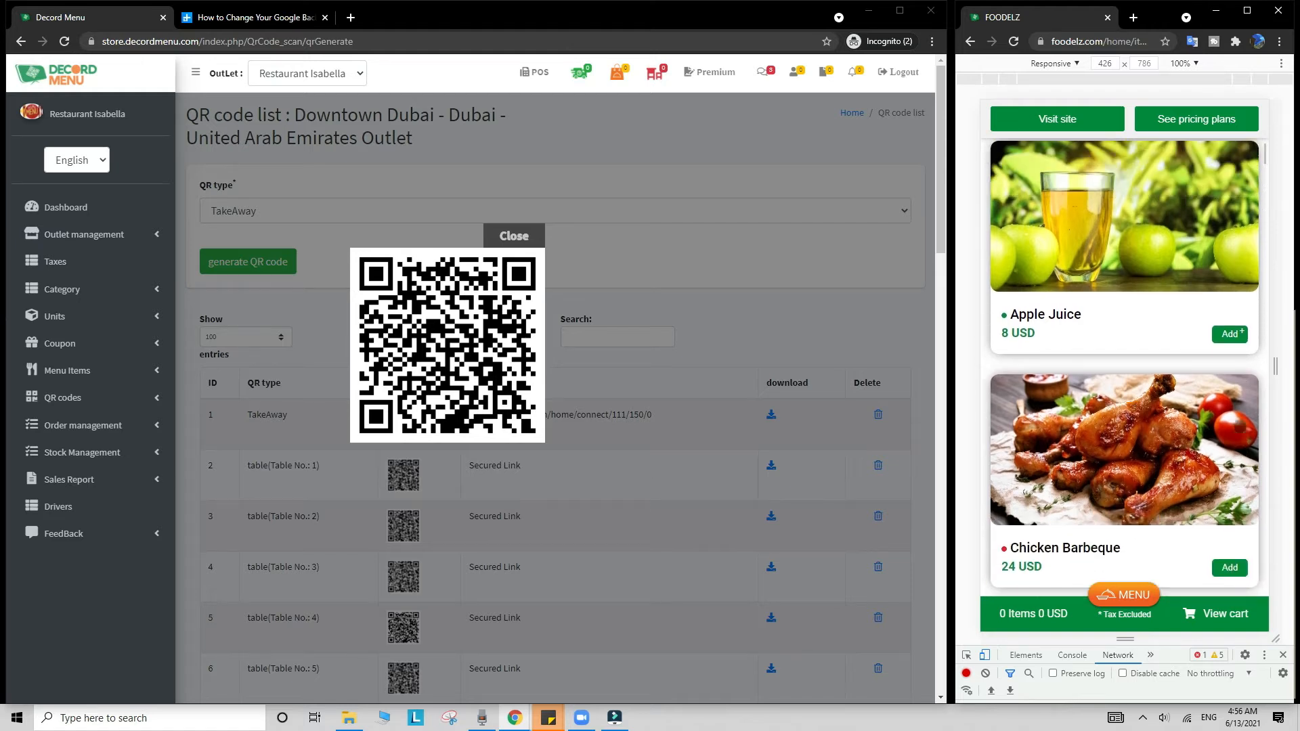
pyautogui.scroll(3, 1240, 426)
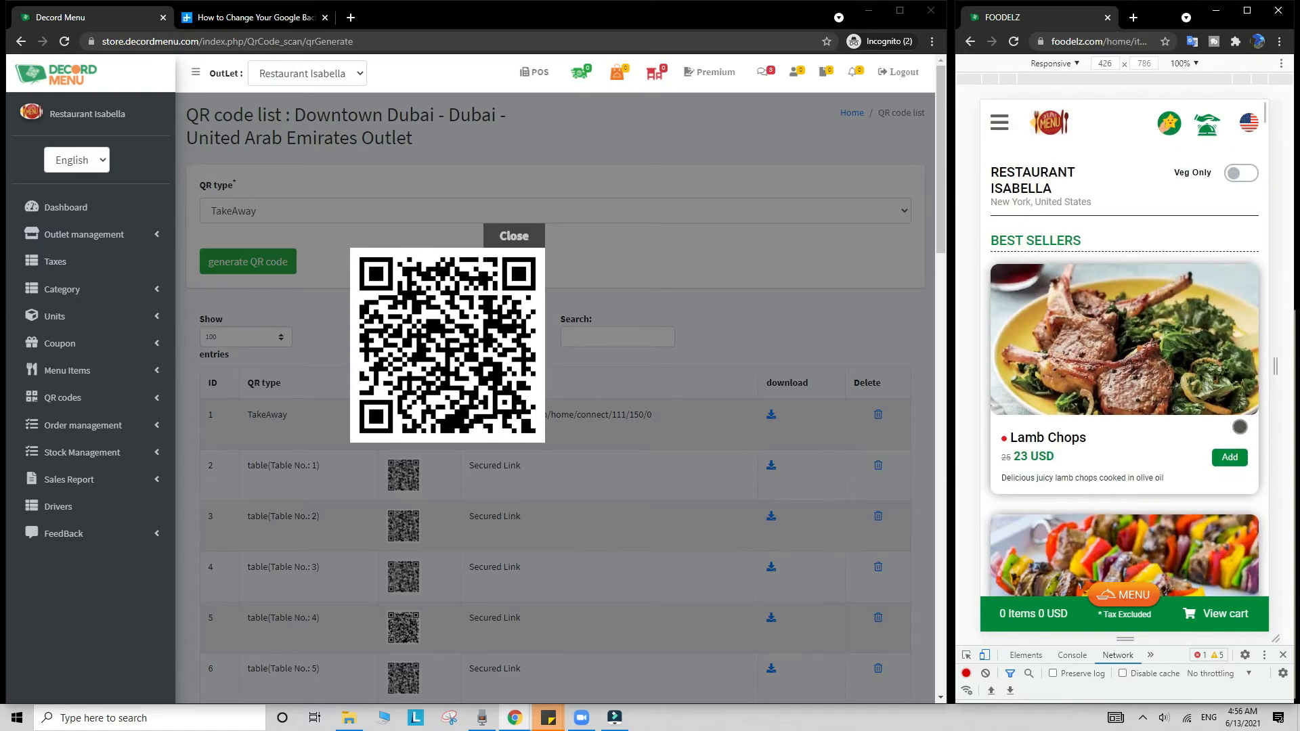
pyautogui.click(1231, 455)
pyautogui.scroll(-3, 1235, 460)
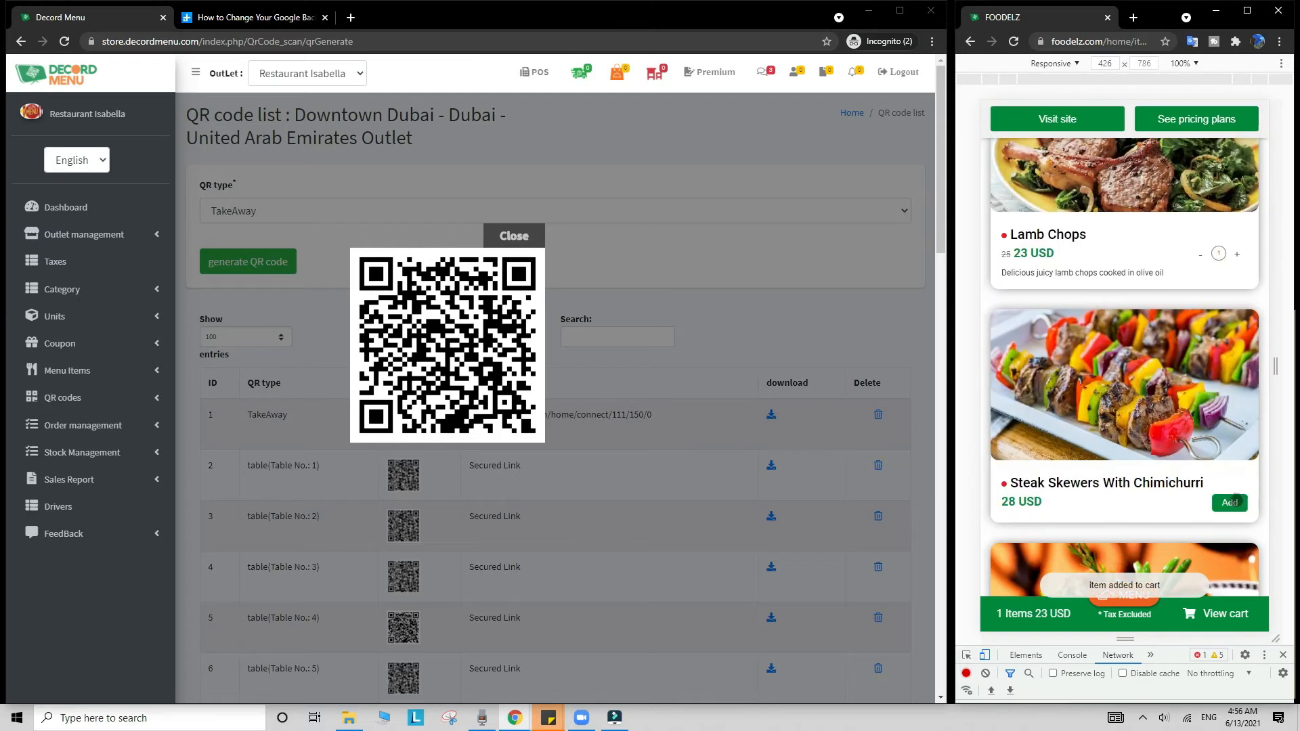
pyautogui.click(1229, 502)
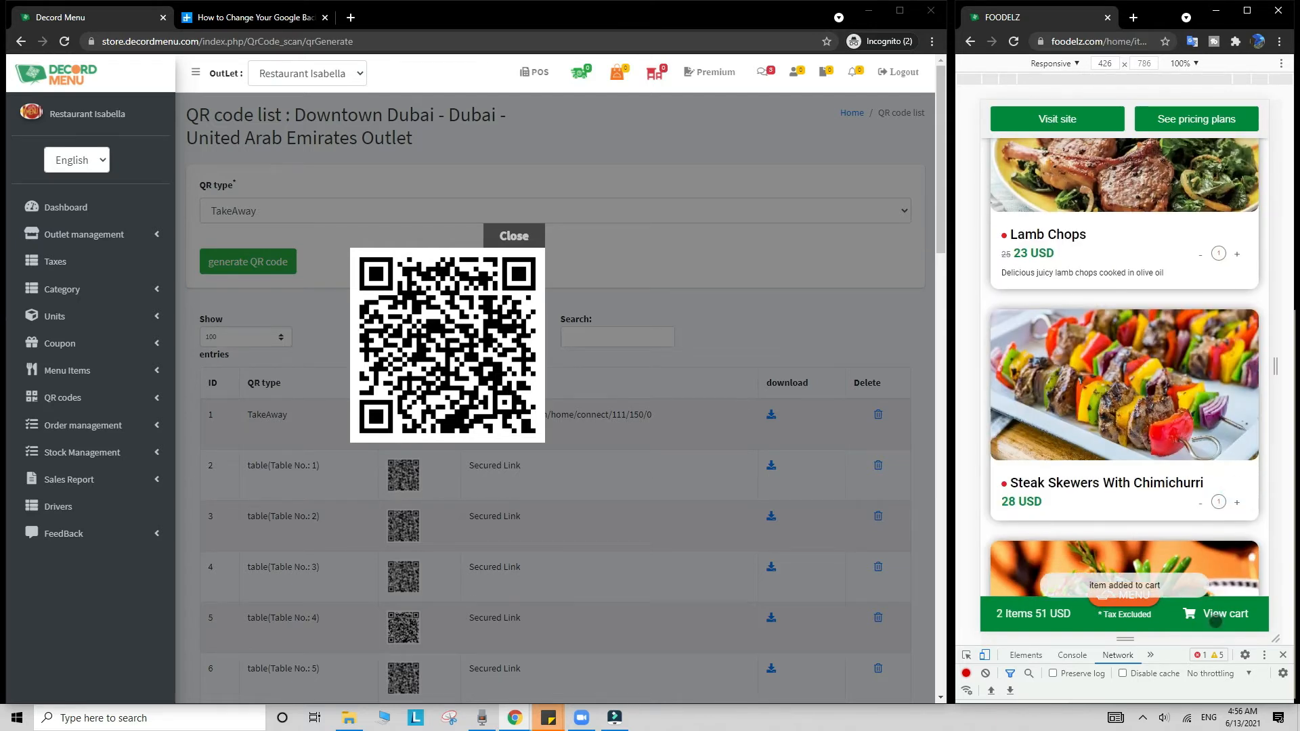
# Step: Review the 58.65 USD cart for table 4 and begin confirming the order
pyautogui.click(1213, 618)
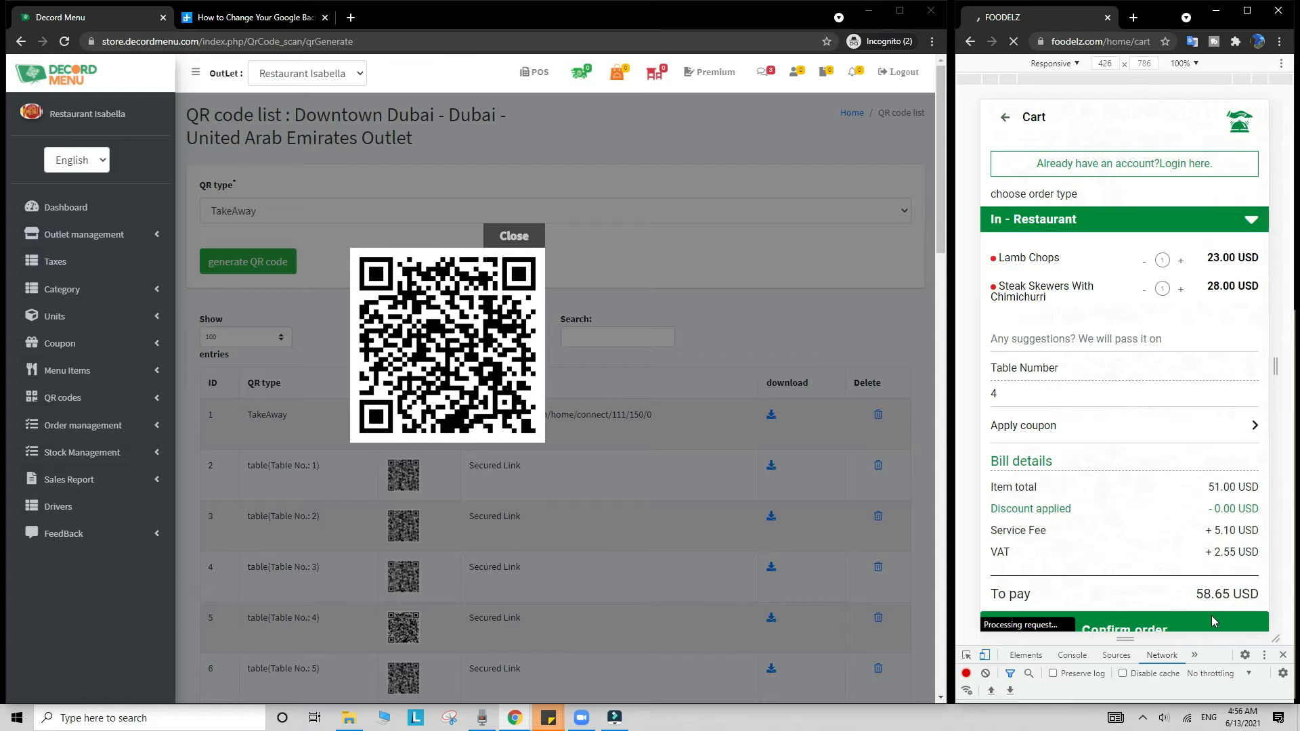
pyautogui.scroll(-1, 1218, 595)
pyautogui.click(1258, 571)
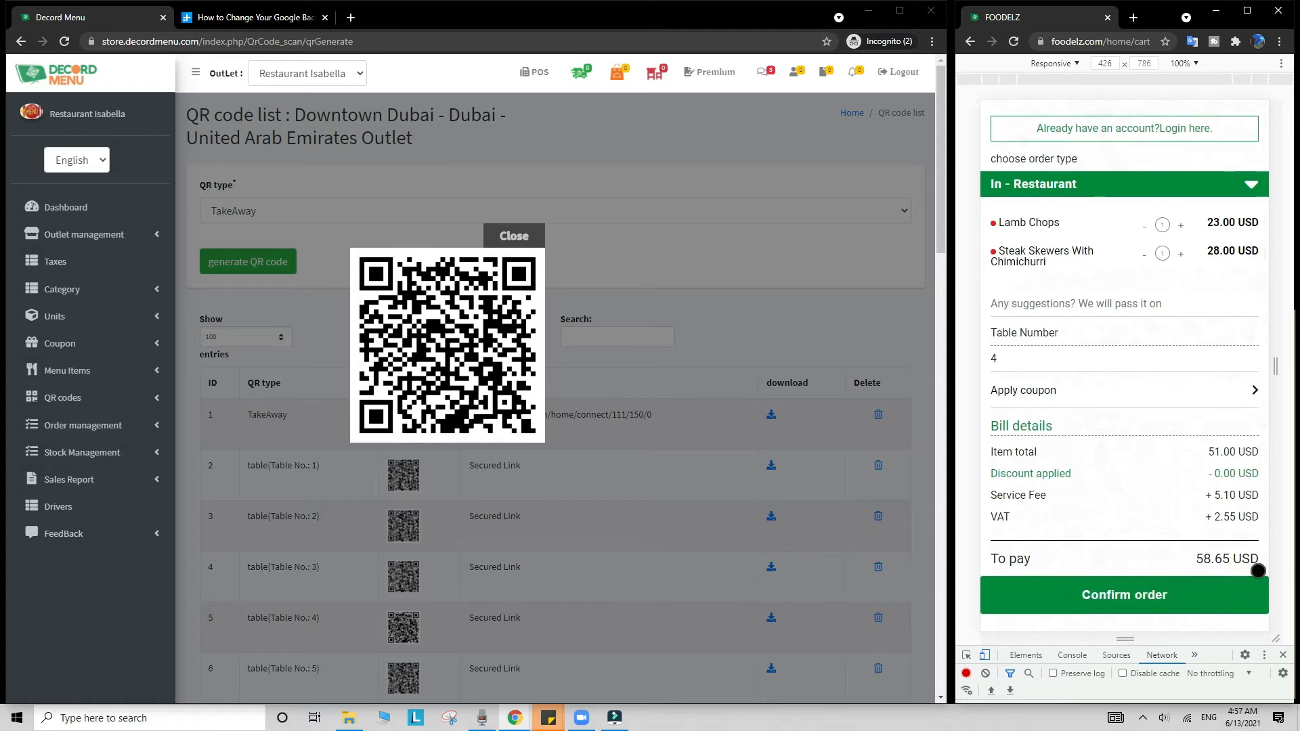
pyautogui.moveTo(1257, 571); pyautogui.dragTo(1193, 600)
pyautogui.click(535, 76)
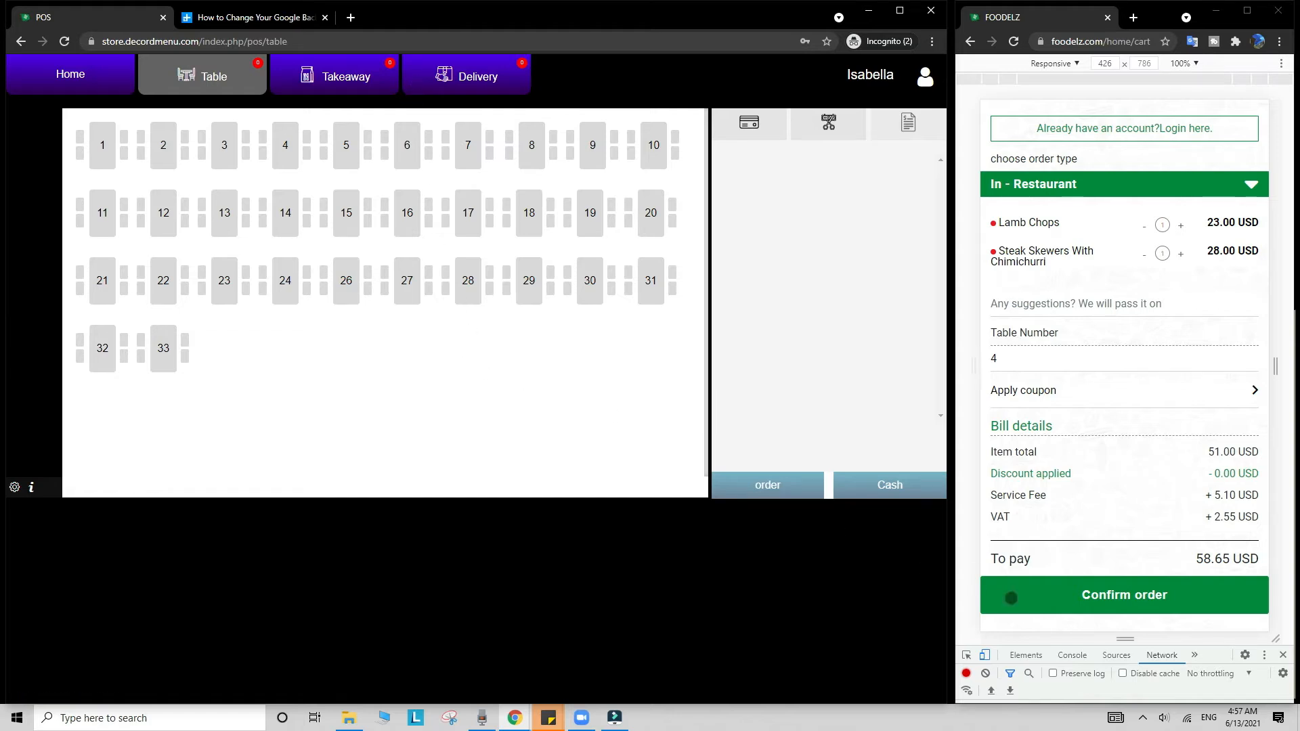
# Step: Submit the Foodelz order and view it pending at USD 58.65 on table 4 in the POS
pyautogui.click(1077, 596)
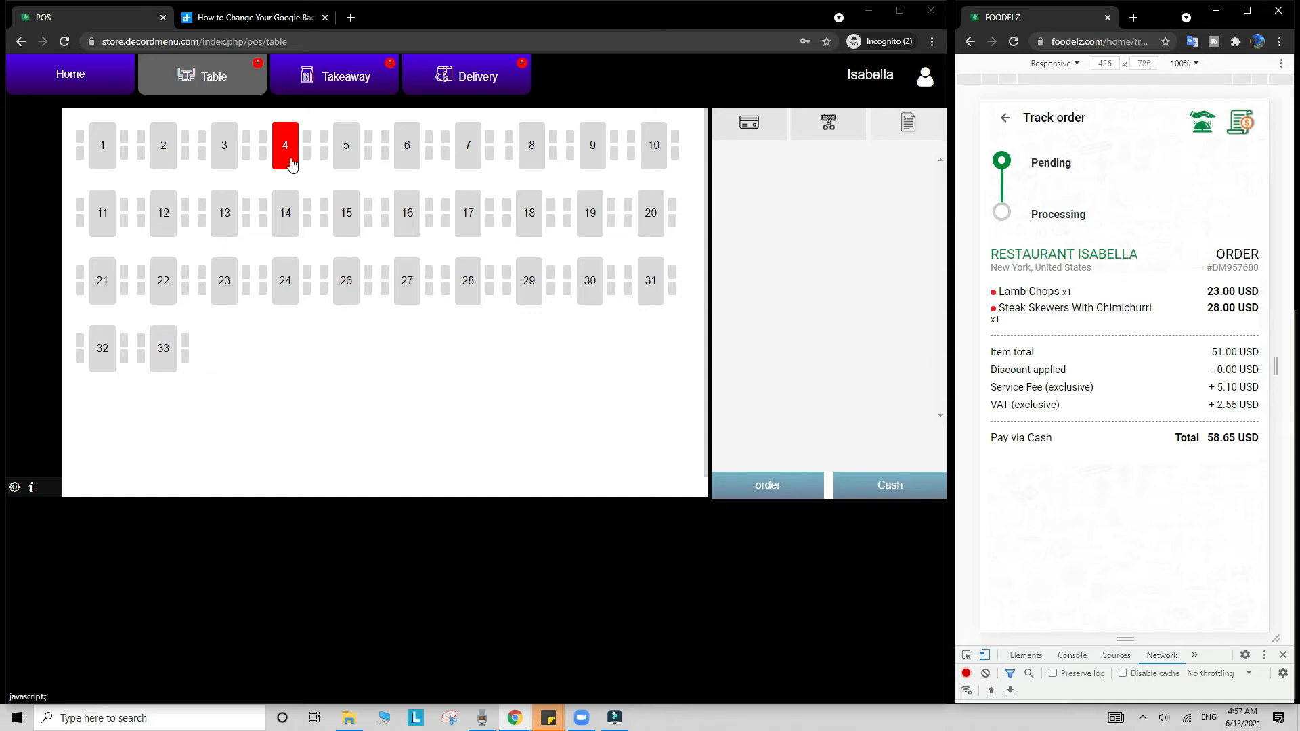
pyautogui.click(292, 165)
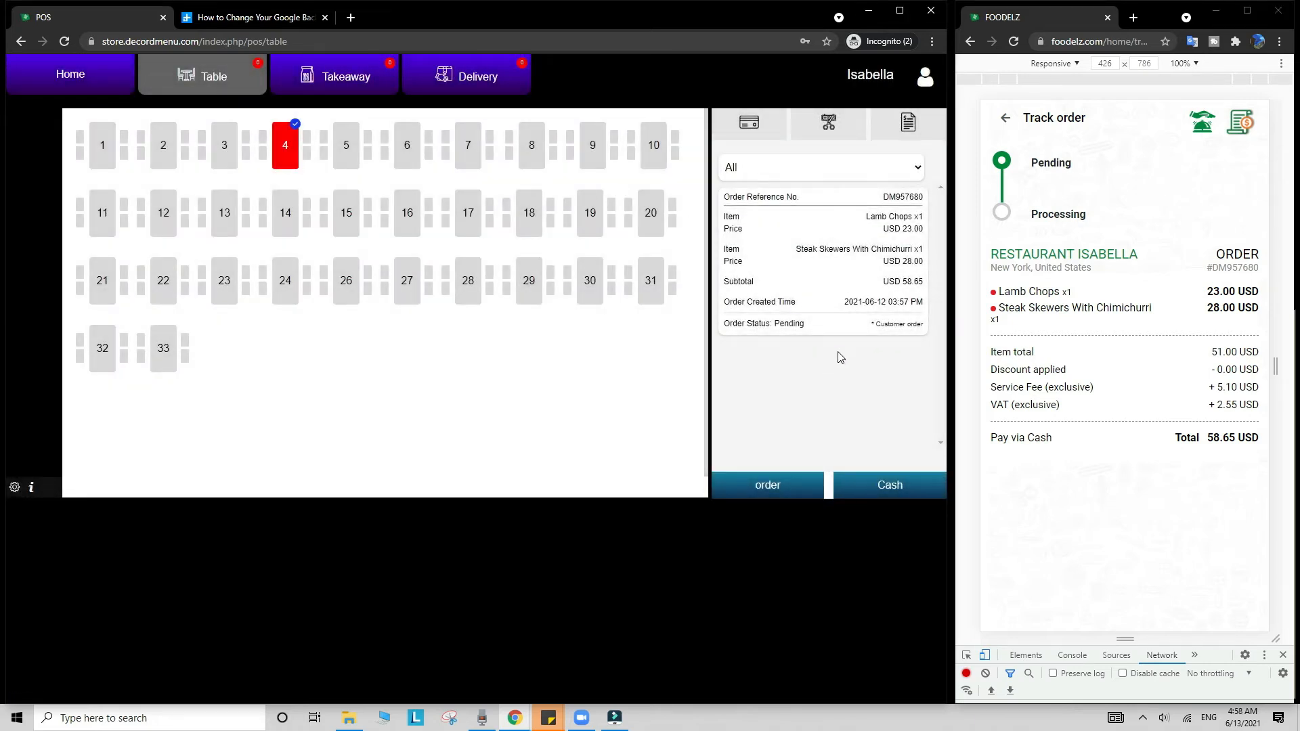
# Step: Move table 4's order DM957680 to Processing, then Closed, and dismiss the order details
pyautogui.click(920, 331)
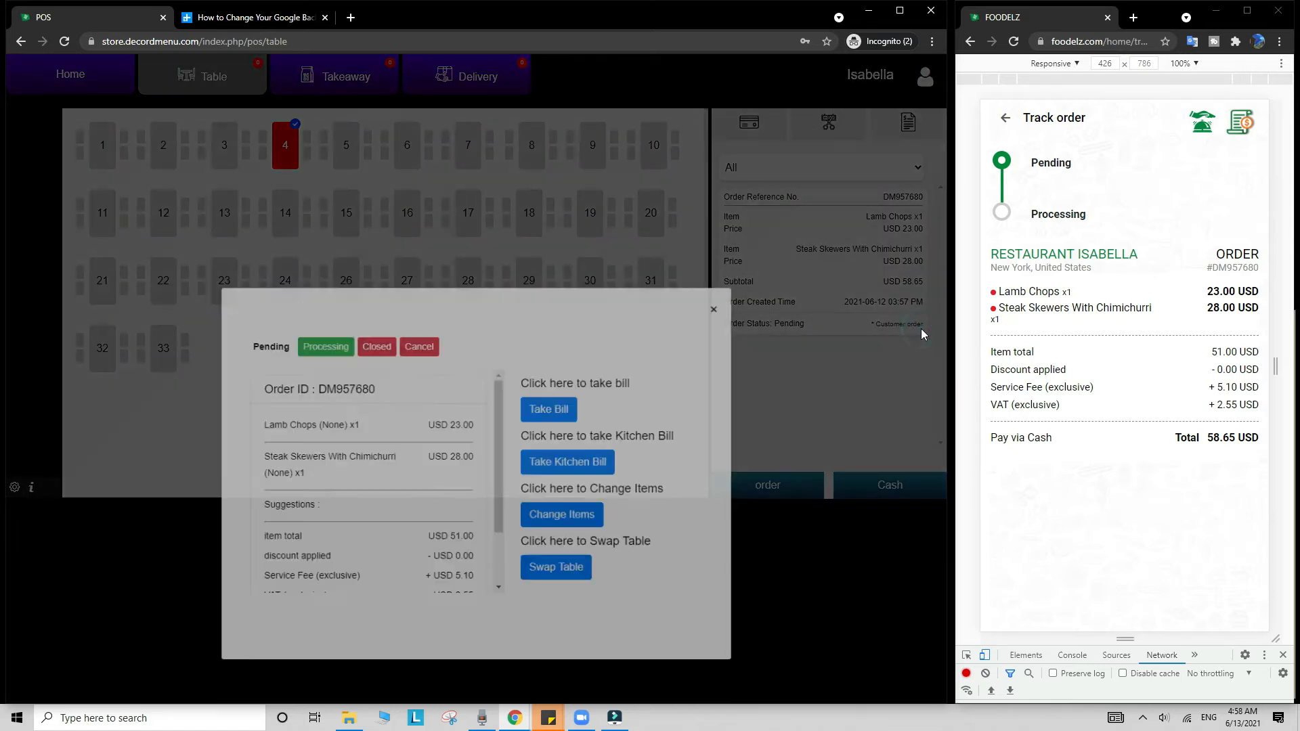
pyautogui.click(328, 251)
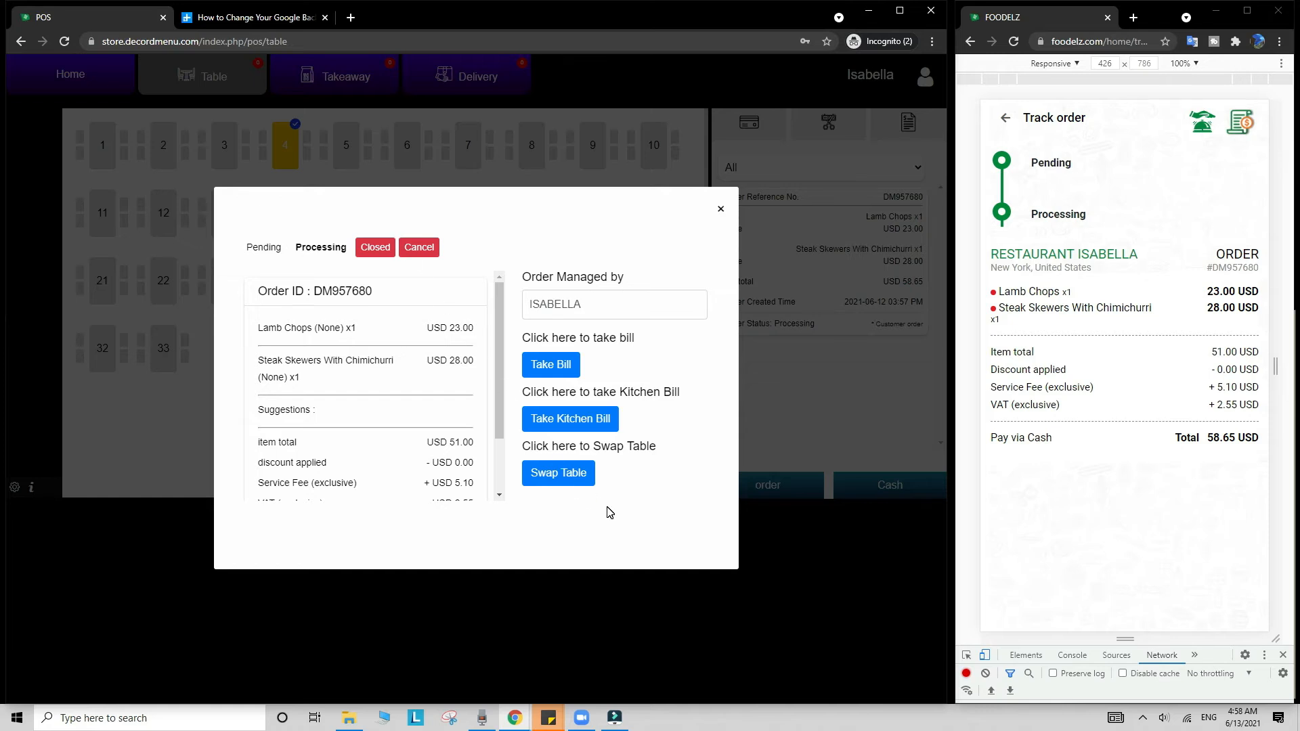
pyautogui.click(375, 247)
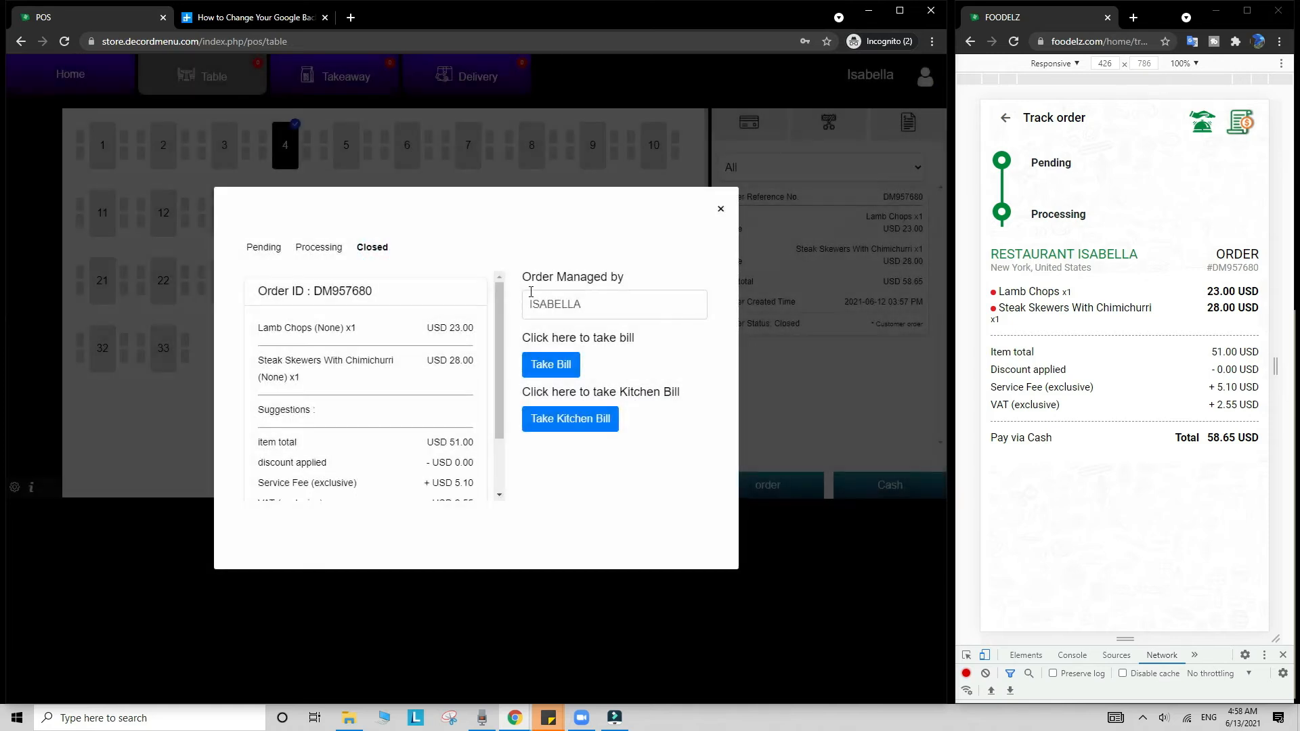
pyautogui.click(720, 210)
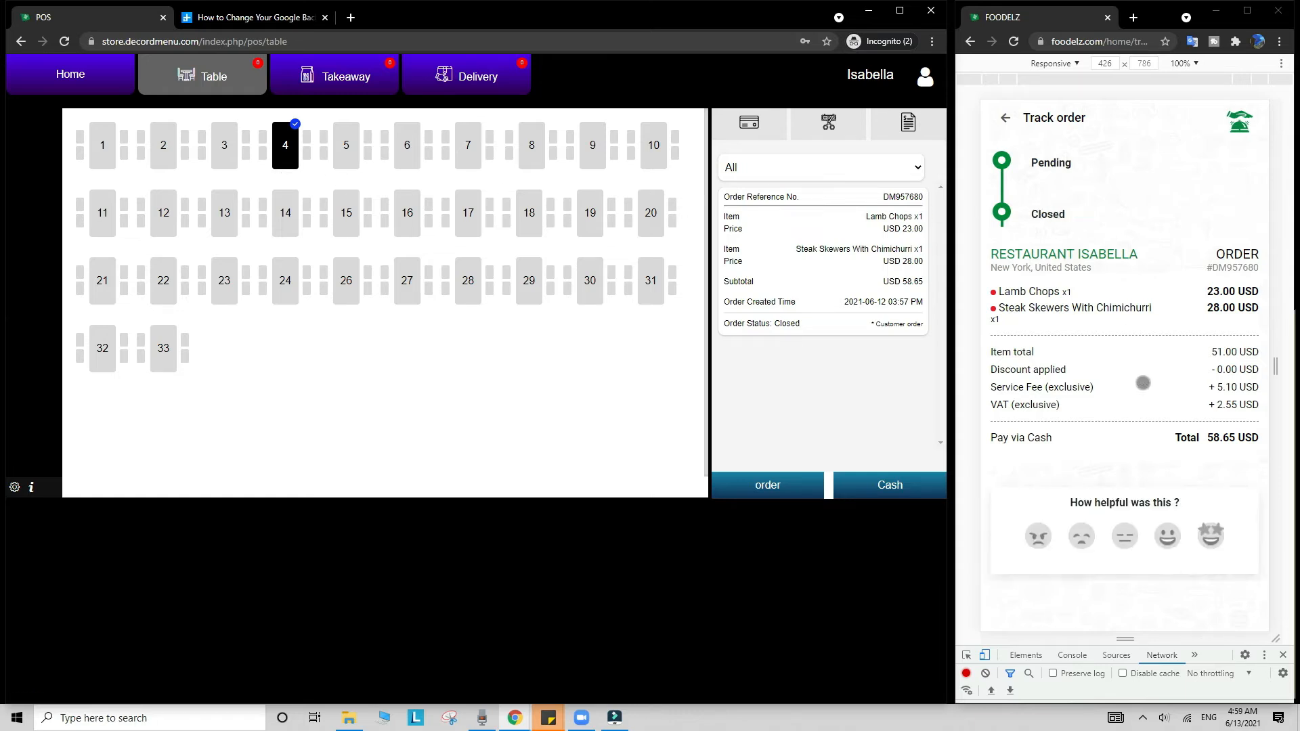
# Step: Rate the order top marks with the customer's name, mobile number and comment 'very good service'
pyautogui.click(1211, 536)
pyautogui.write('jhon')
pyautogui.press('Tab')
pyautogui.write('123456789')
pyautogui.press('Tab')
pyautogui.write('very good service')
pyautogui.click(1124, 602)
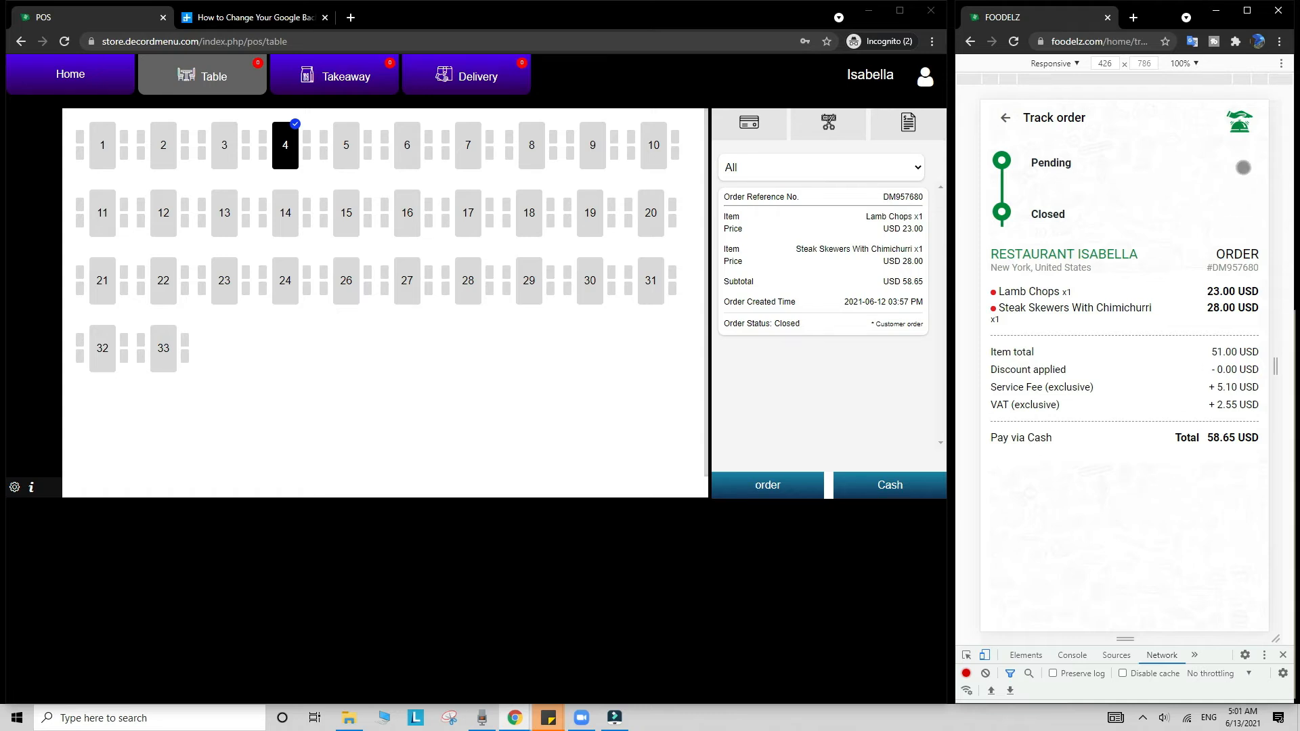
# Step: Call the waiter from Foodelz, clear table 4's waiter call in the POS, then go to the admin dashboard
pyautogui.click(1242, 127)
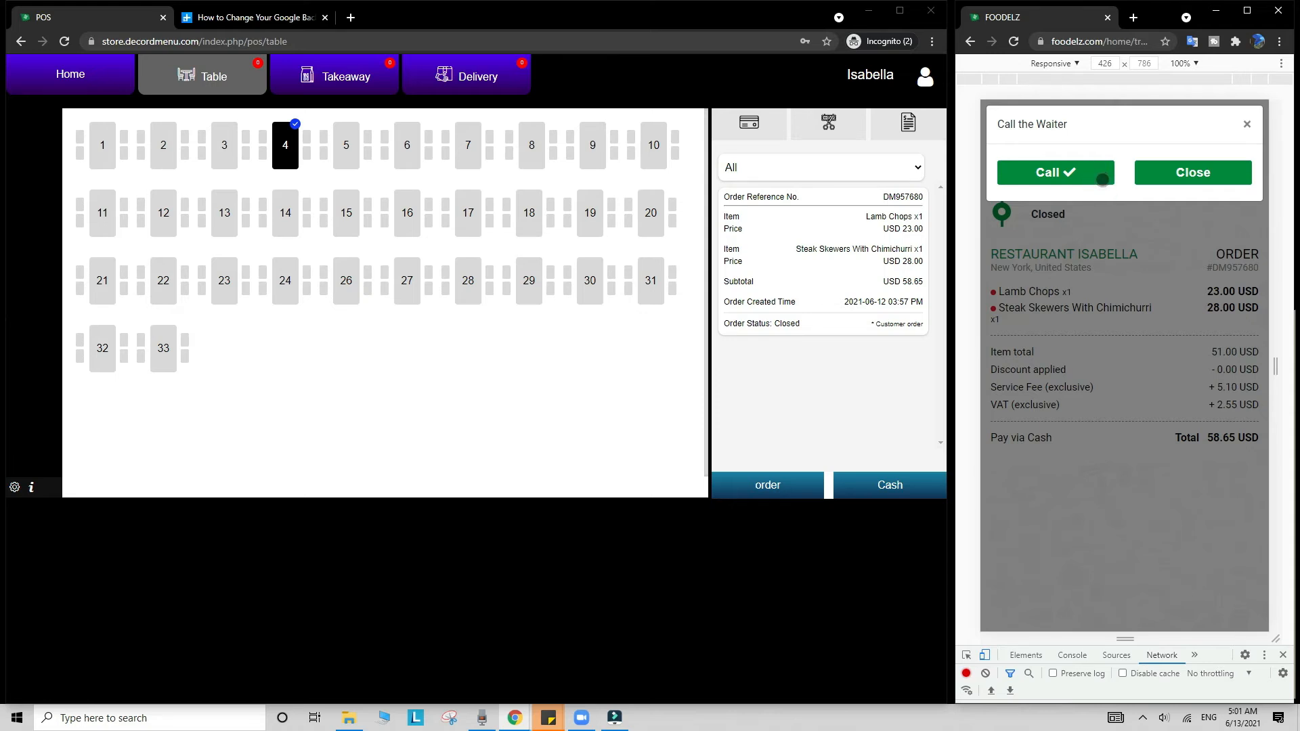
pyautogui.click(1102, 180)
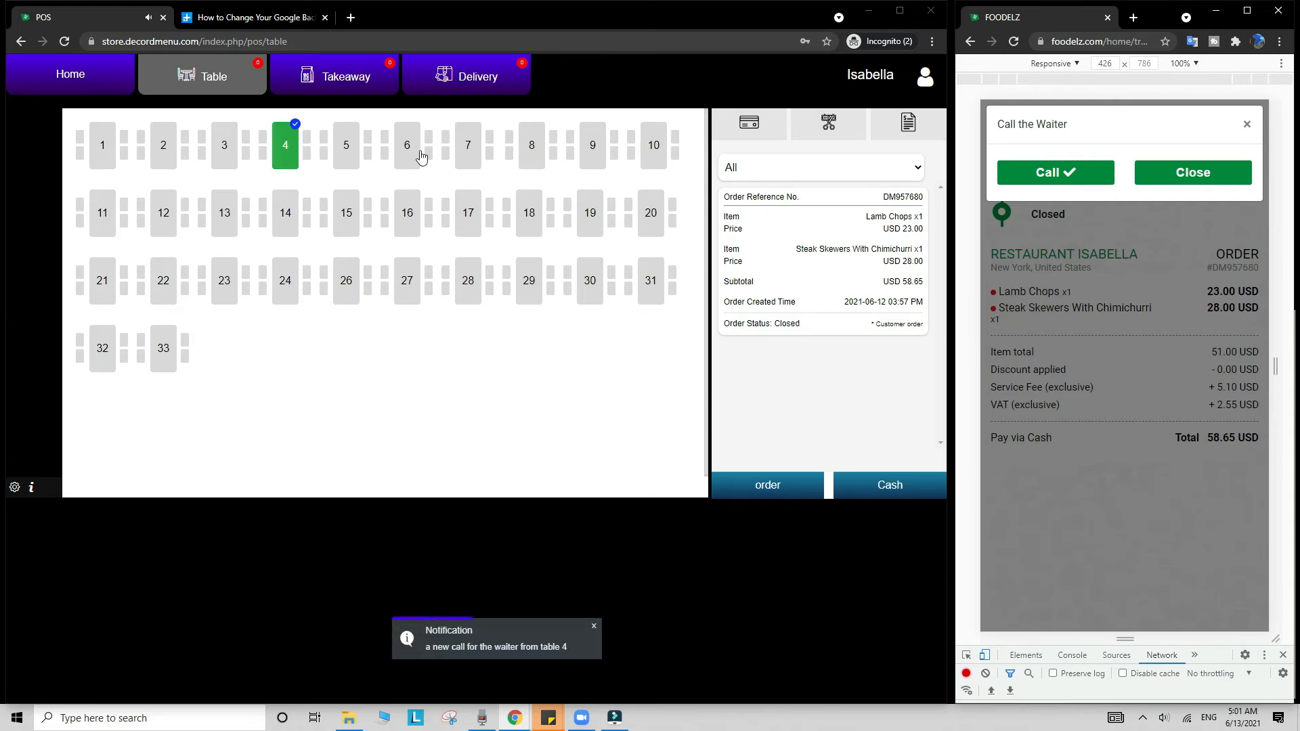
pyautogui.click(285, 160)
pyautogui.click(285, 160)
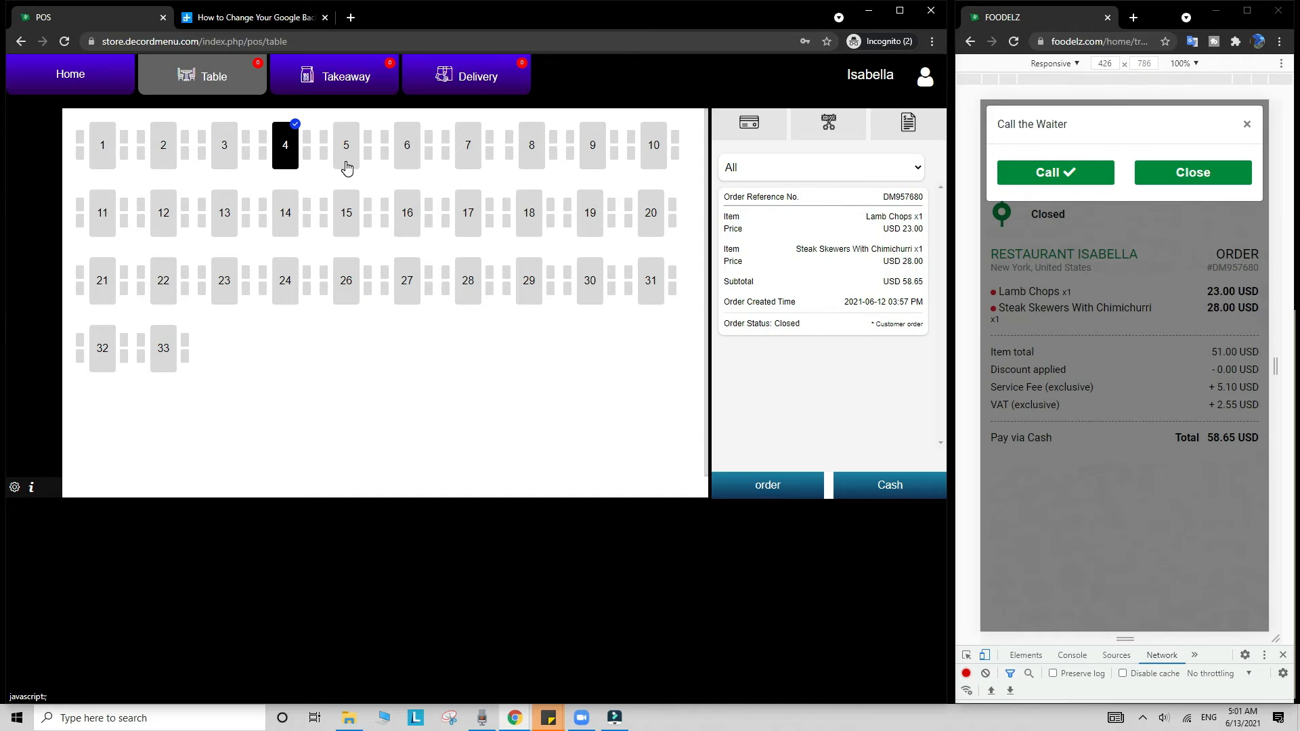
pyautogui.click(1156, 175)
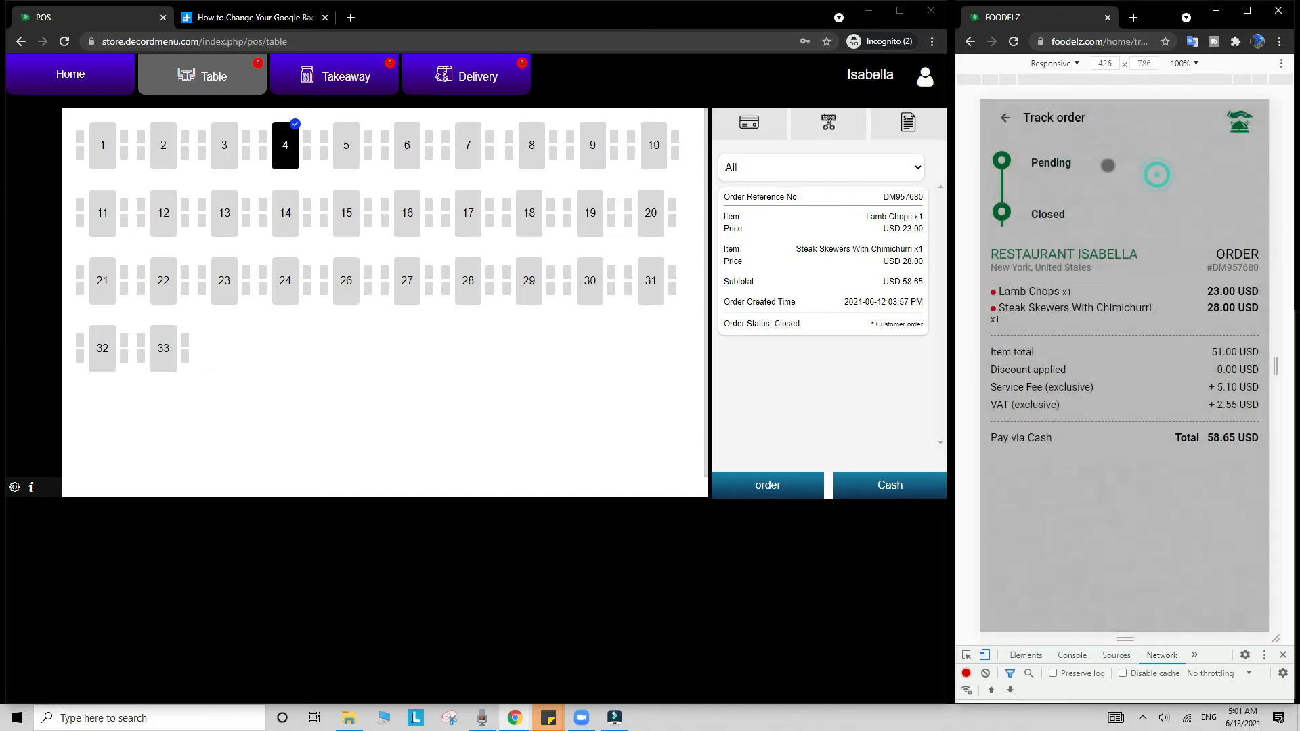
pyautogui.click(924, 80)
pyautogui.click(881, 131)
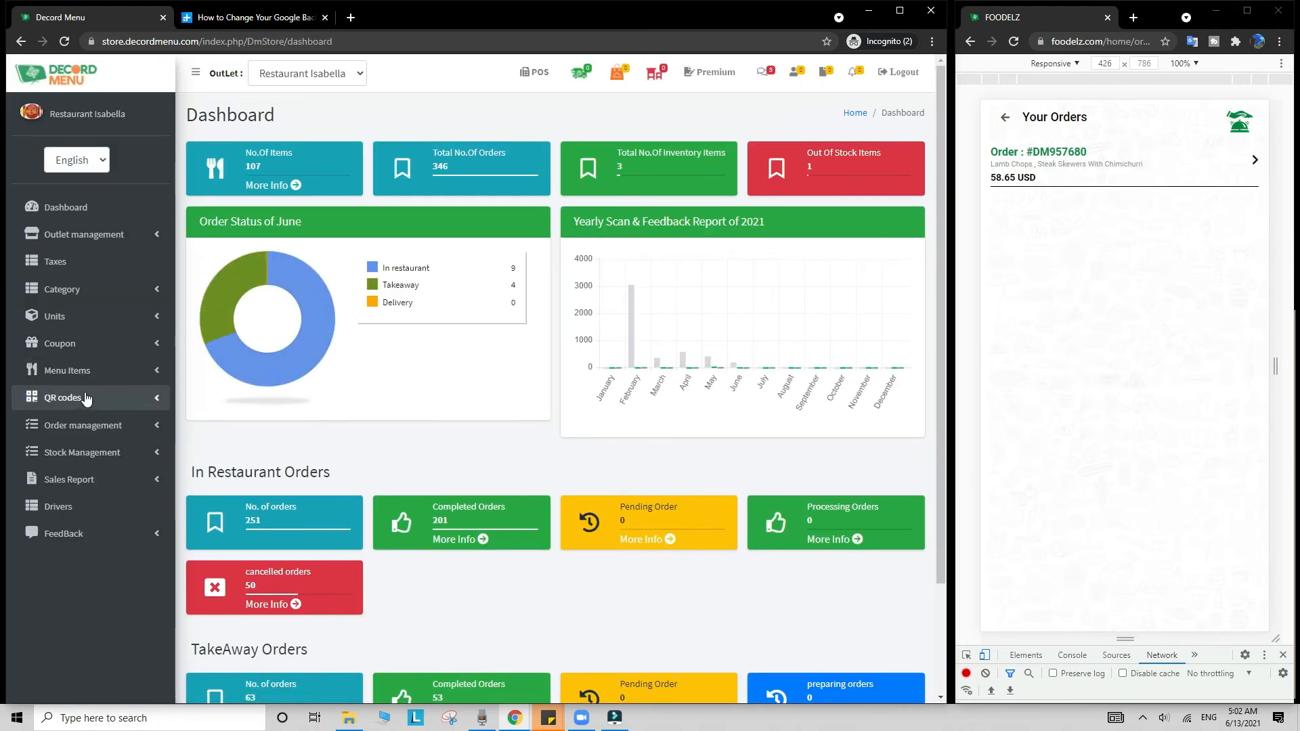
# Step: Open the QR code list and copy the TakeAway QR code's share link
pyautogui.click(84, 398)
pyautogui.click(85, 420)
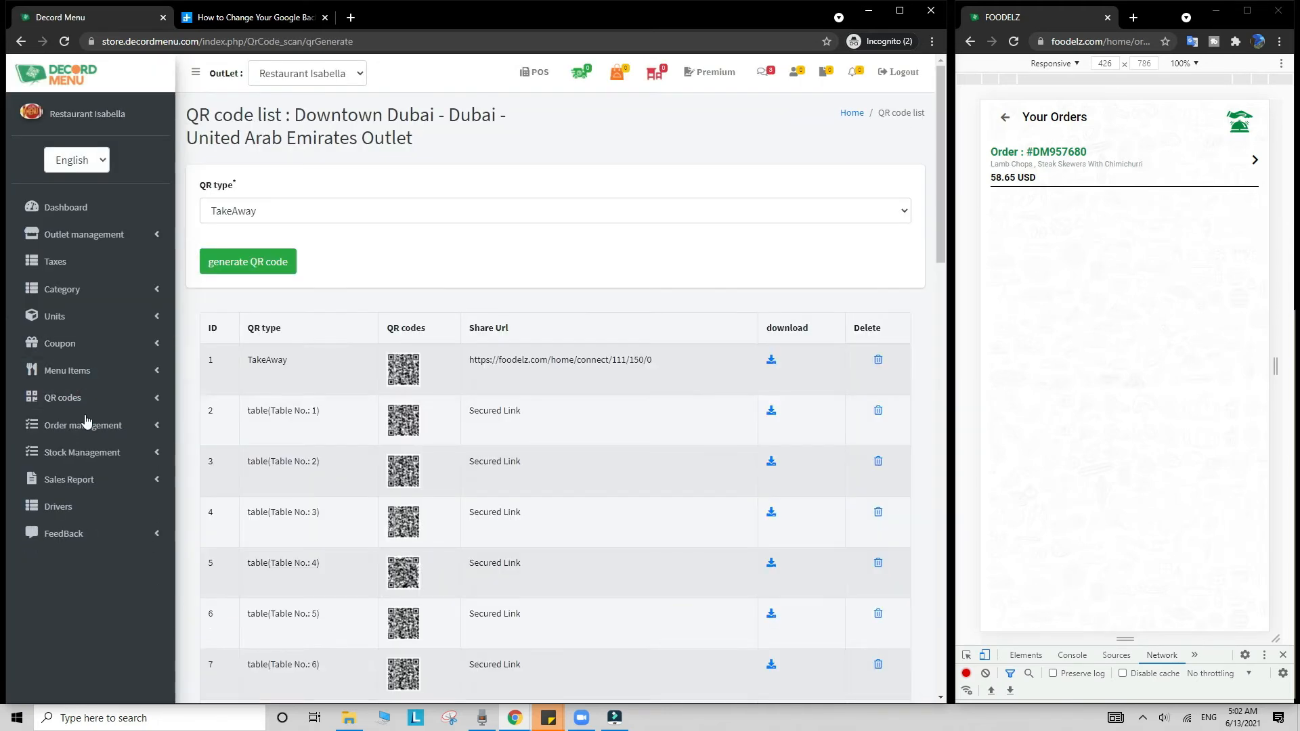
pyautogui.moveTo(247, 420); pyautogui.dragTo(608, 428)
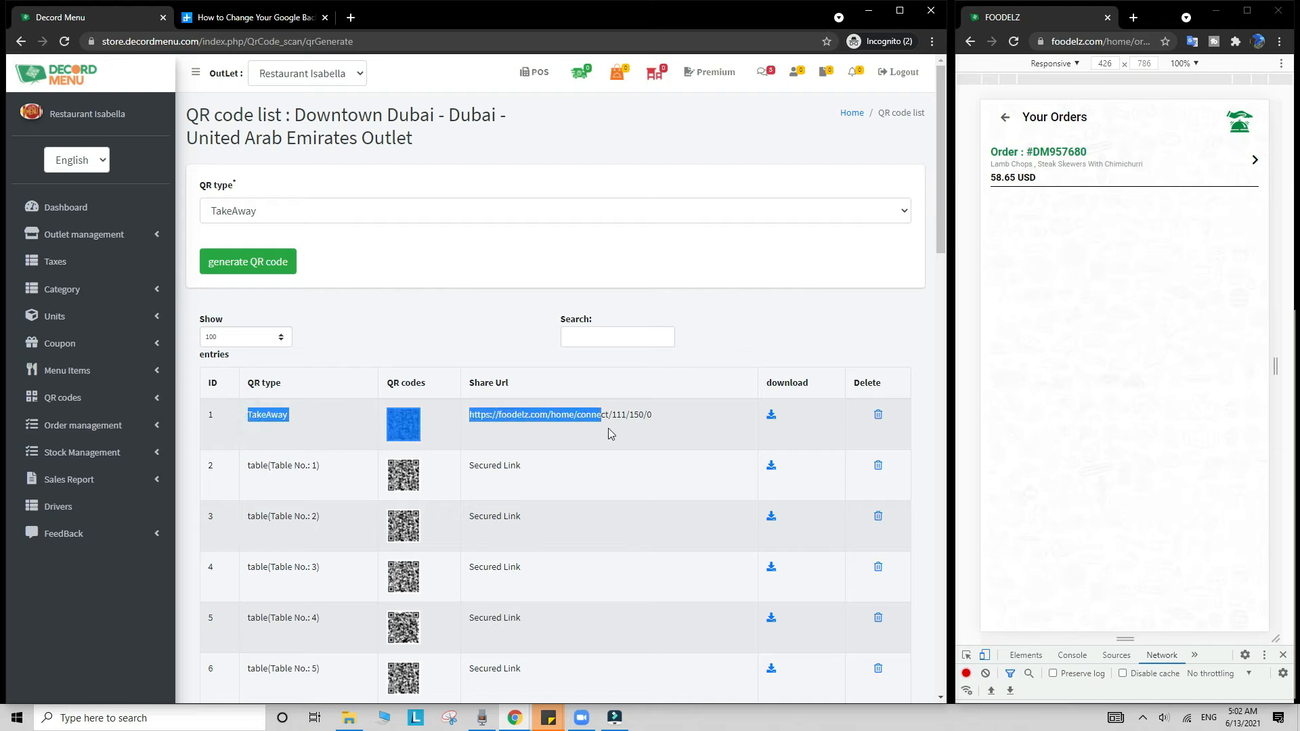
pyautogui.click(673, 432)
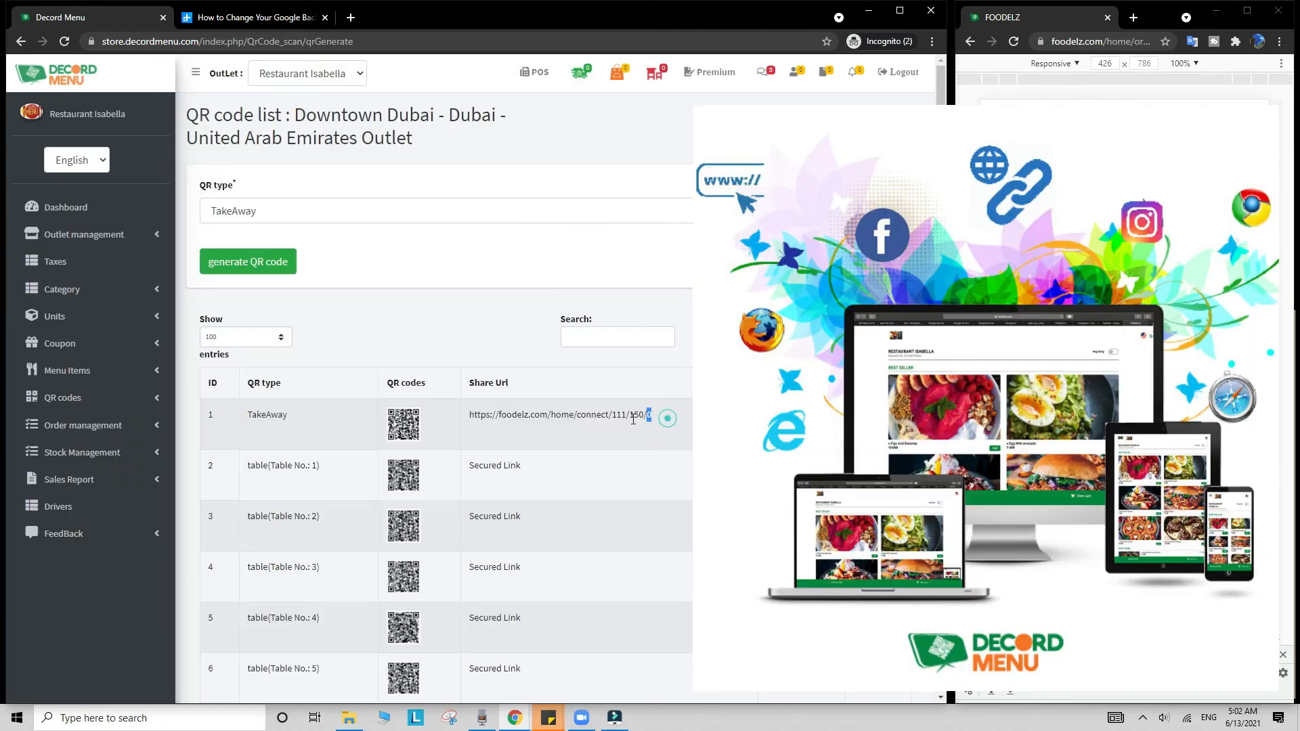
pyautogui.moveTo(633, 420); pyautogui.dragTo(471, 423)
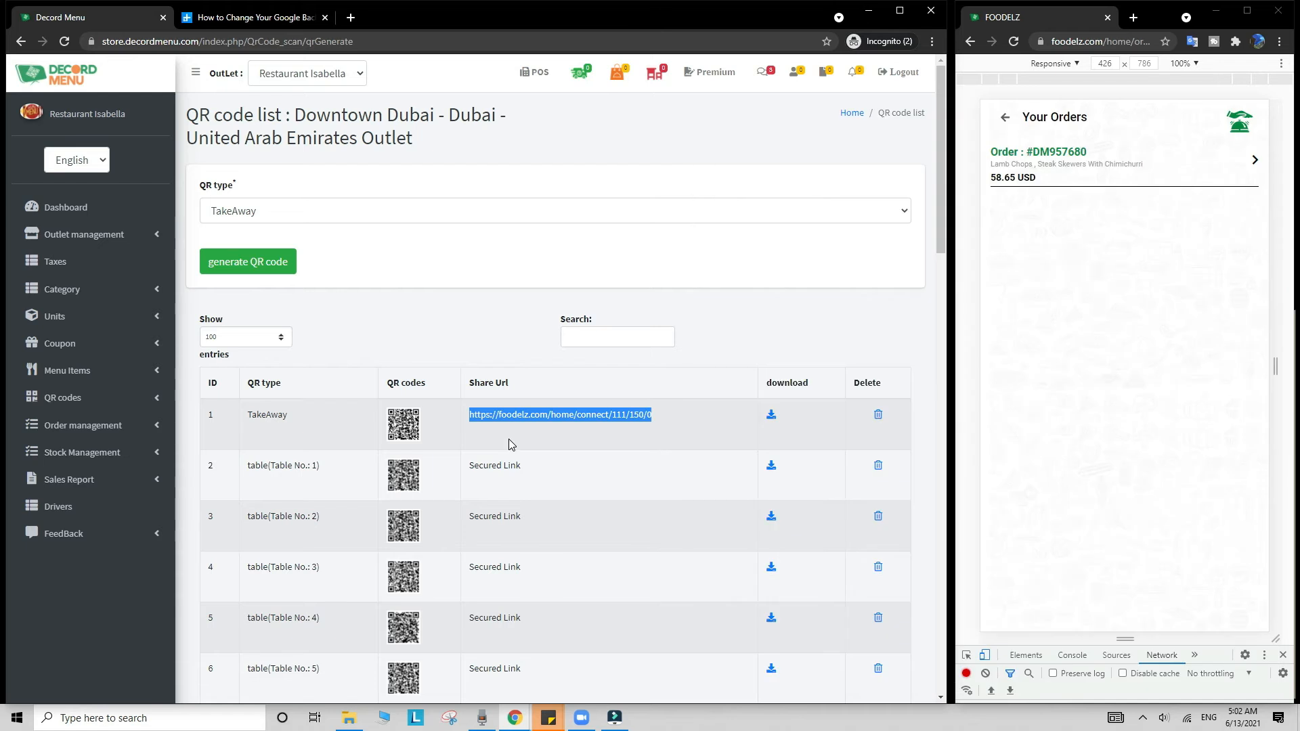
pyautogui.moveTo(633, 416); pyautogui.dragTo(467, 423)
pyautogui.rightClick(499, 421)
pyautogui.click(510, 431)
# Step: Paste the share link into Foodelz's address bar to load the restaurant menu
pyautogui.click(1099, 40)
pyautogui.hotkey('ctrl', 'v')
pyautogui.press('Return')
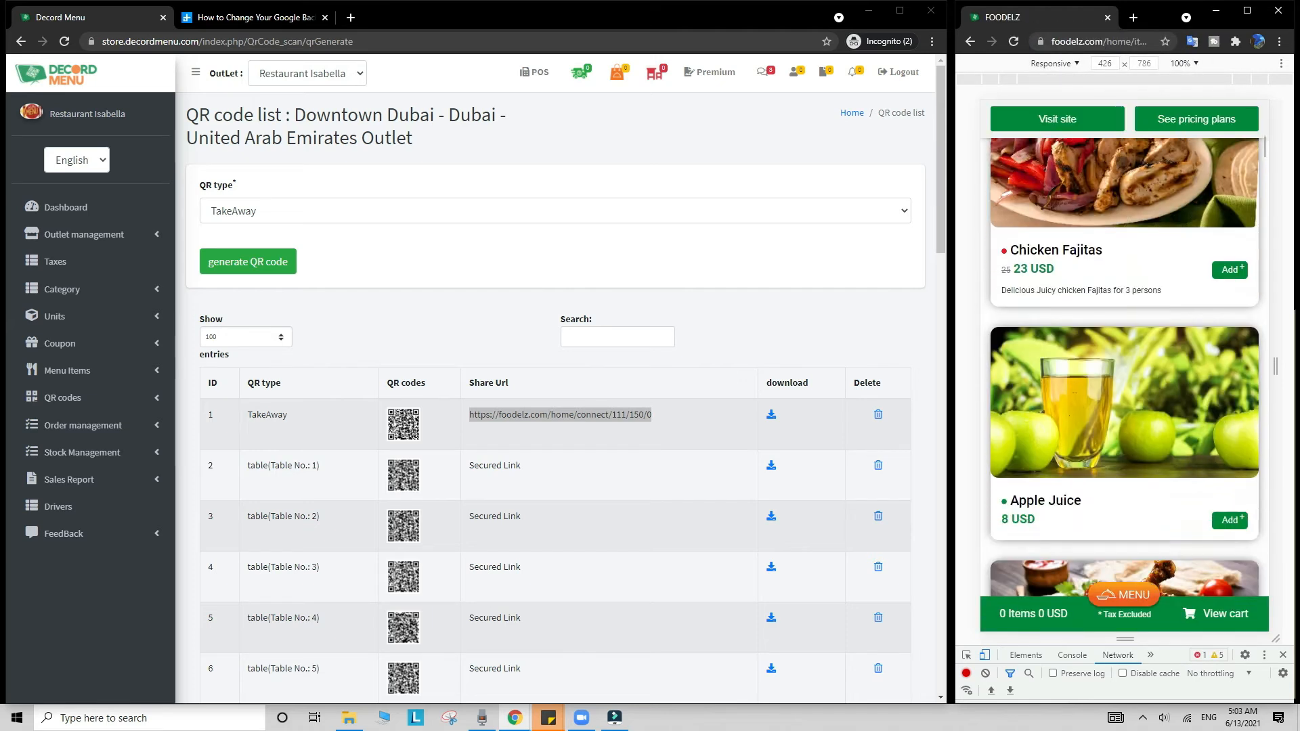
# Step: Add Chicken Barbeque and Strawberry And Bananas to the cart and confirm it as a Take Away order
pyautogui.scroll(-3, 1215, 464)
pyautogui.click(1233, 371)
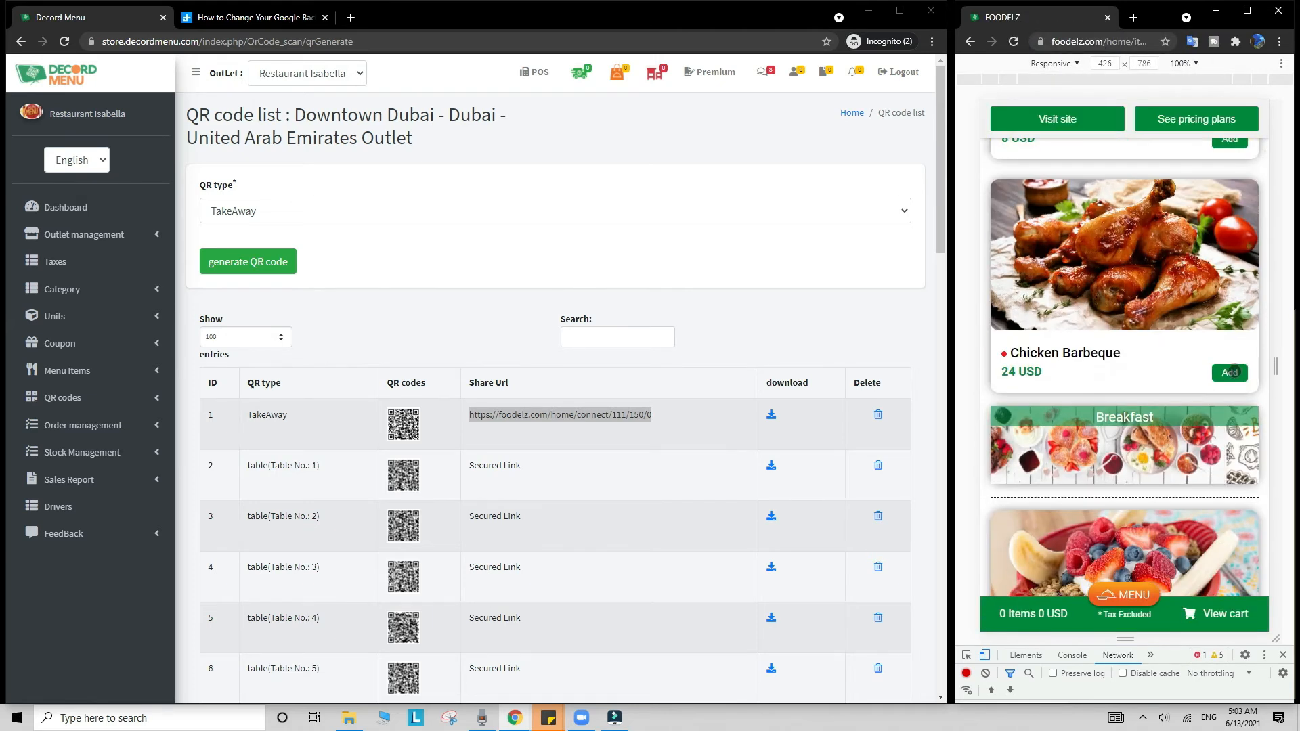
pyautogui.scroll(-3, 1233, 370)
pyautogui.click(1224, 499)
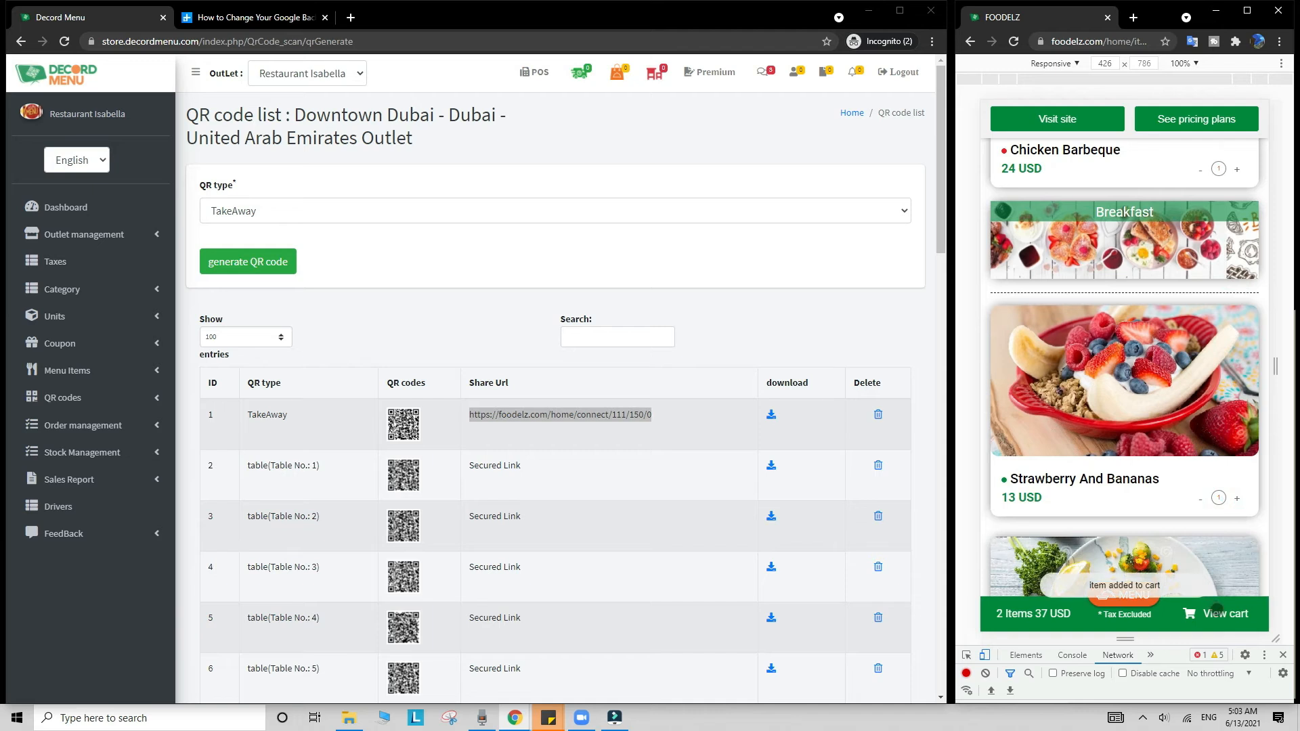
pyautogui.click(1216, 613)
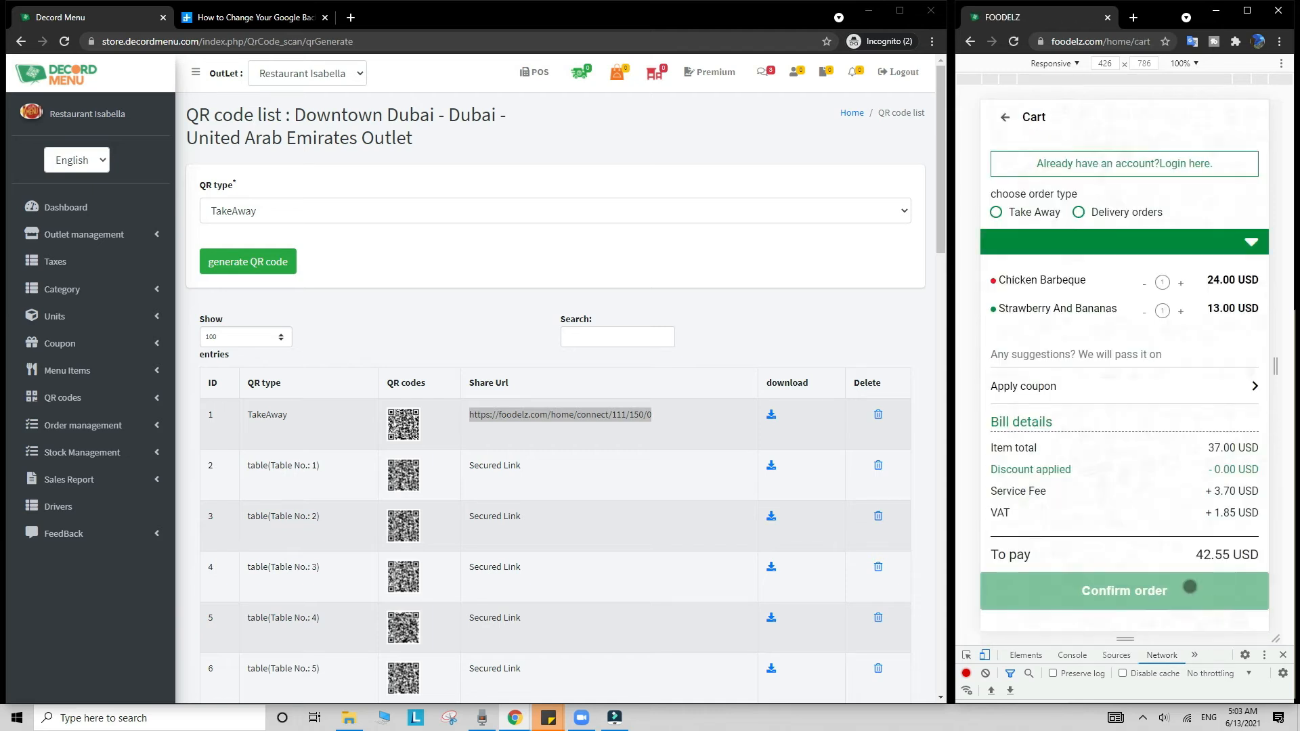
pyautogui.click(992, 212)
pyautogui.click(996, 212)
pyautogui.click(1091, 588)
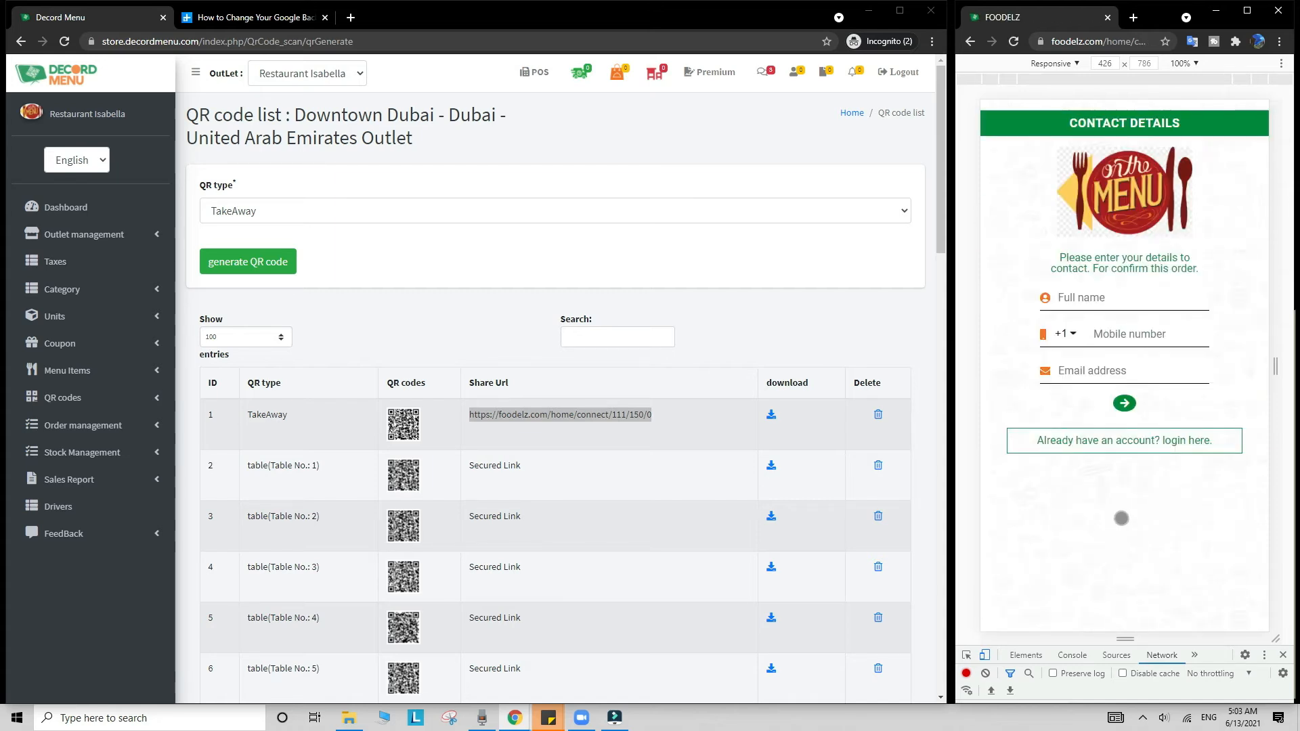
# Step: Fill in the customer's full name, mobile number and email on the order form
pyautogui.click(1137, 303)
pyautogui.write('john')
pyautogui.press('Tab')
pyautogui.write('123456789')
pyautogui.press('Tab')
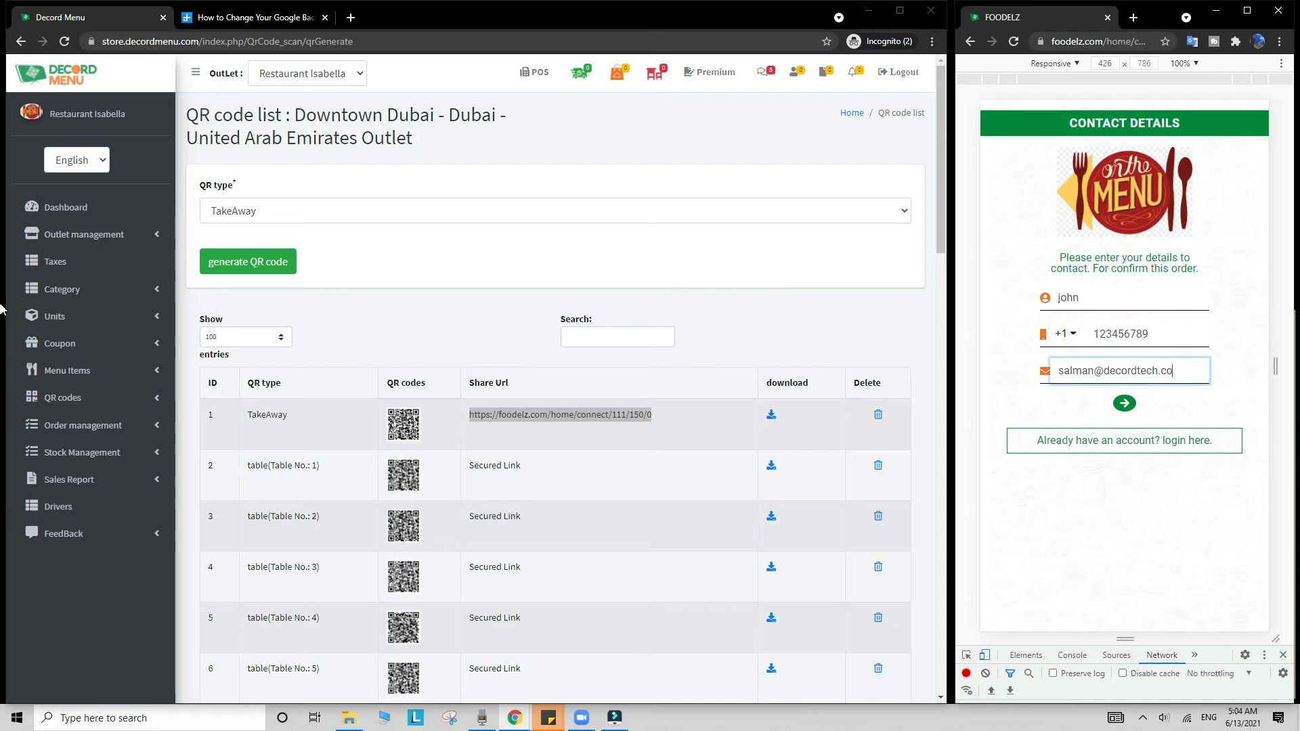
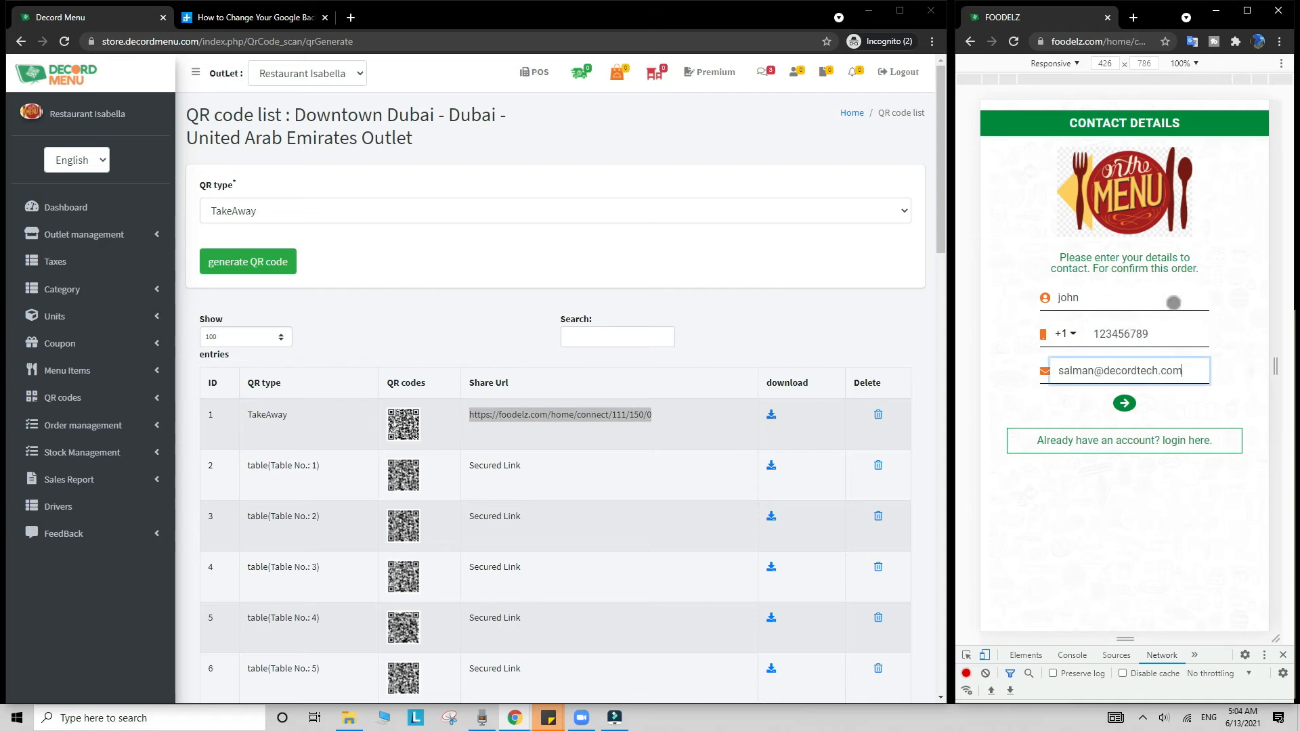
pyautogui.click(548, 81)
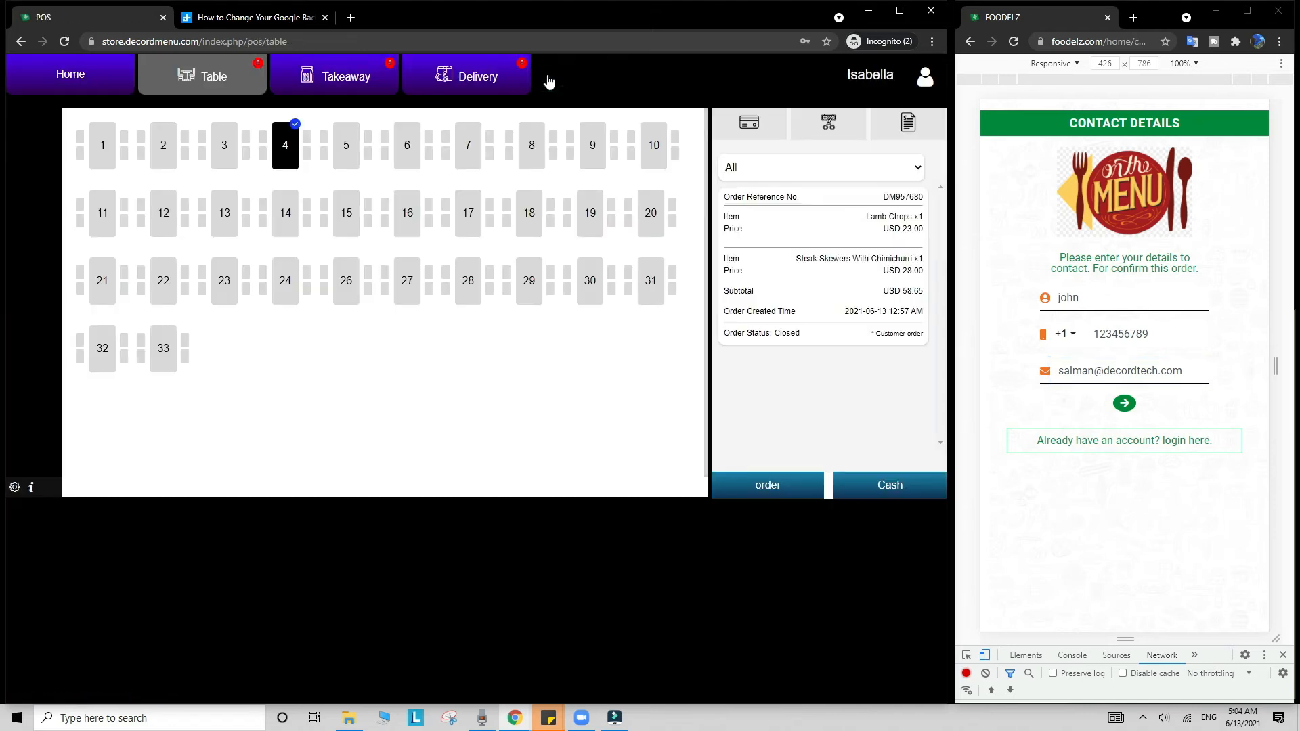
pyautogui.click(1122, 404)
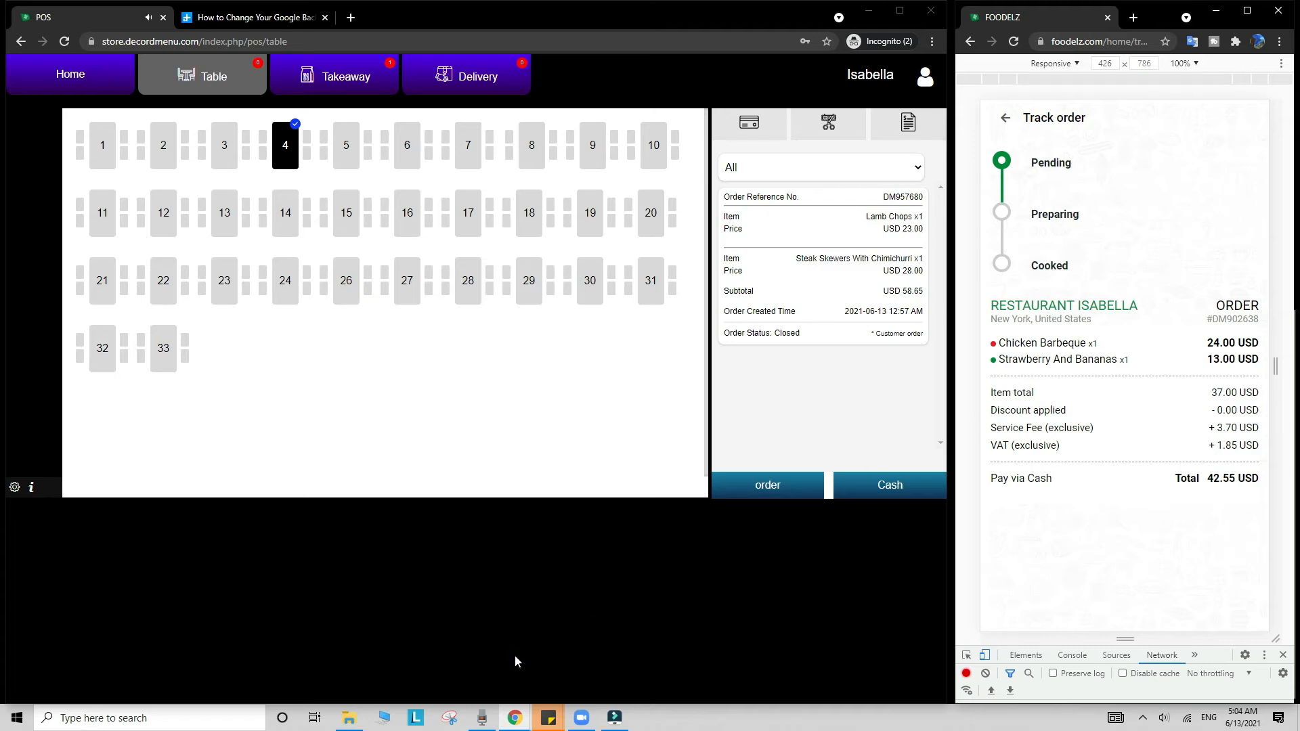
pyautogui.click(349, 77)
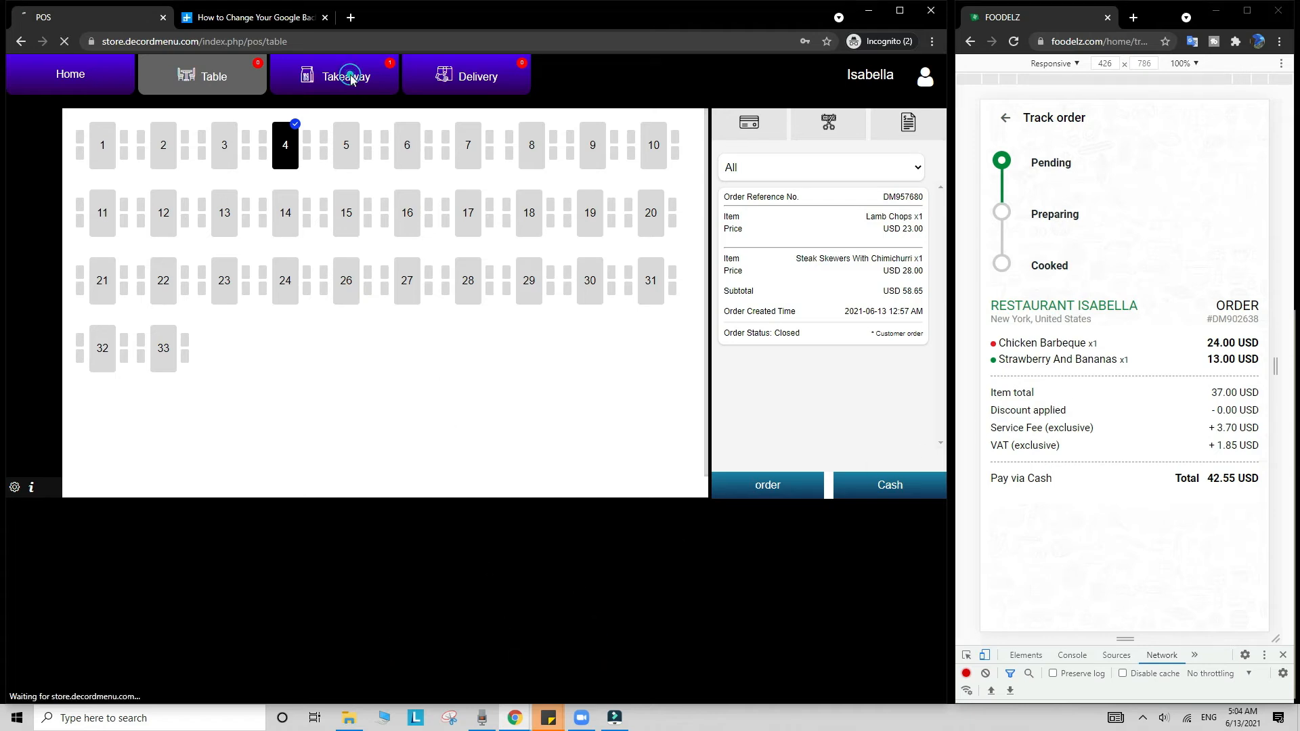
pyautogui.scroll(-1, 791, 453)
pyautogui.click(789, 427)
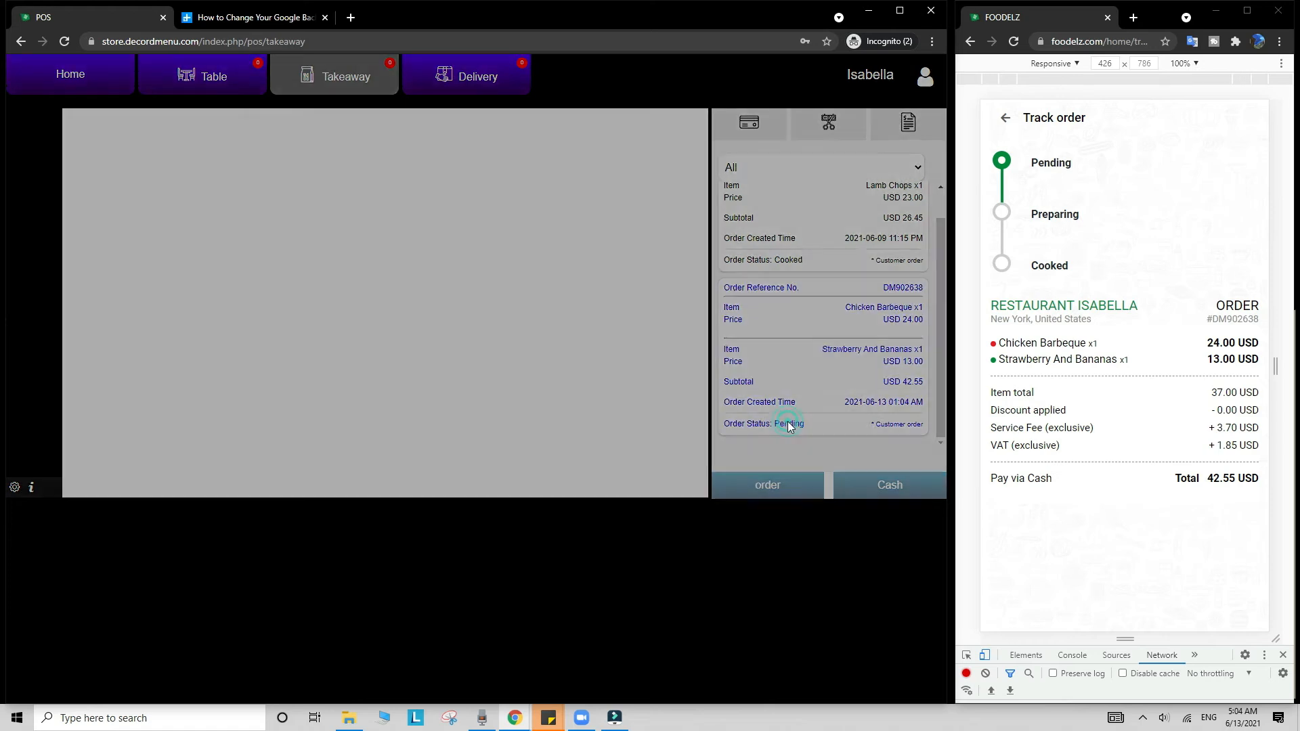
# Step: Mark DM902638 Preparing then Cooked, view its bill, and give the order the top rating
pyautogui.click(165, 147)
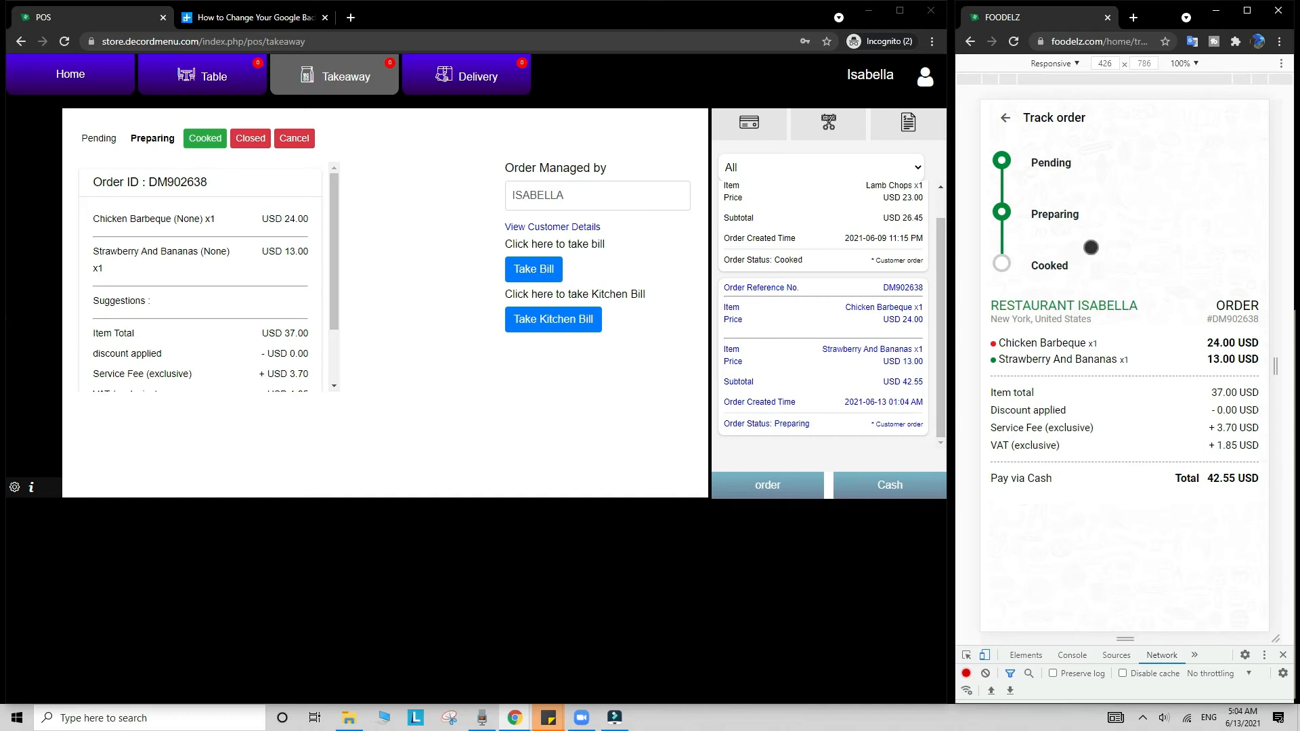
pyautogui.click(206, 140)
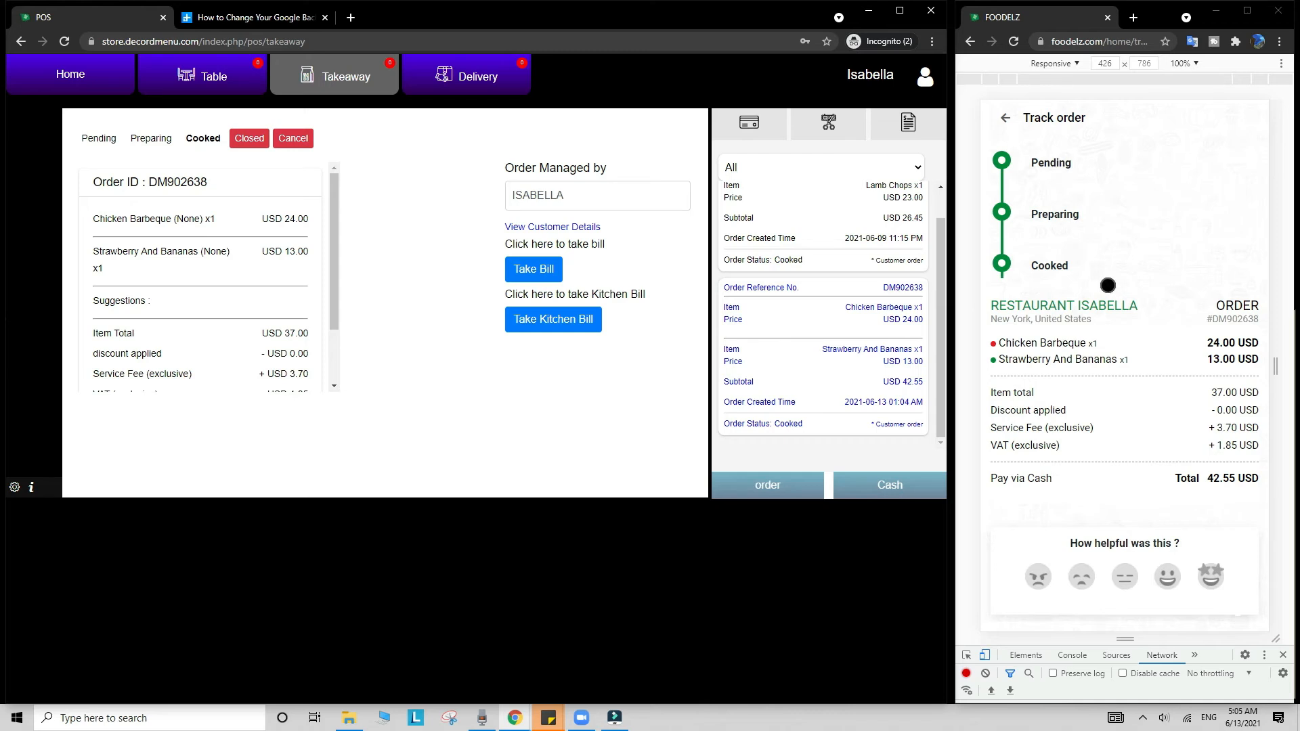
pyautogui.click(547, 283)
pyautogui.click(377, 97)
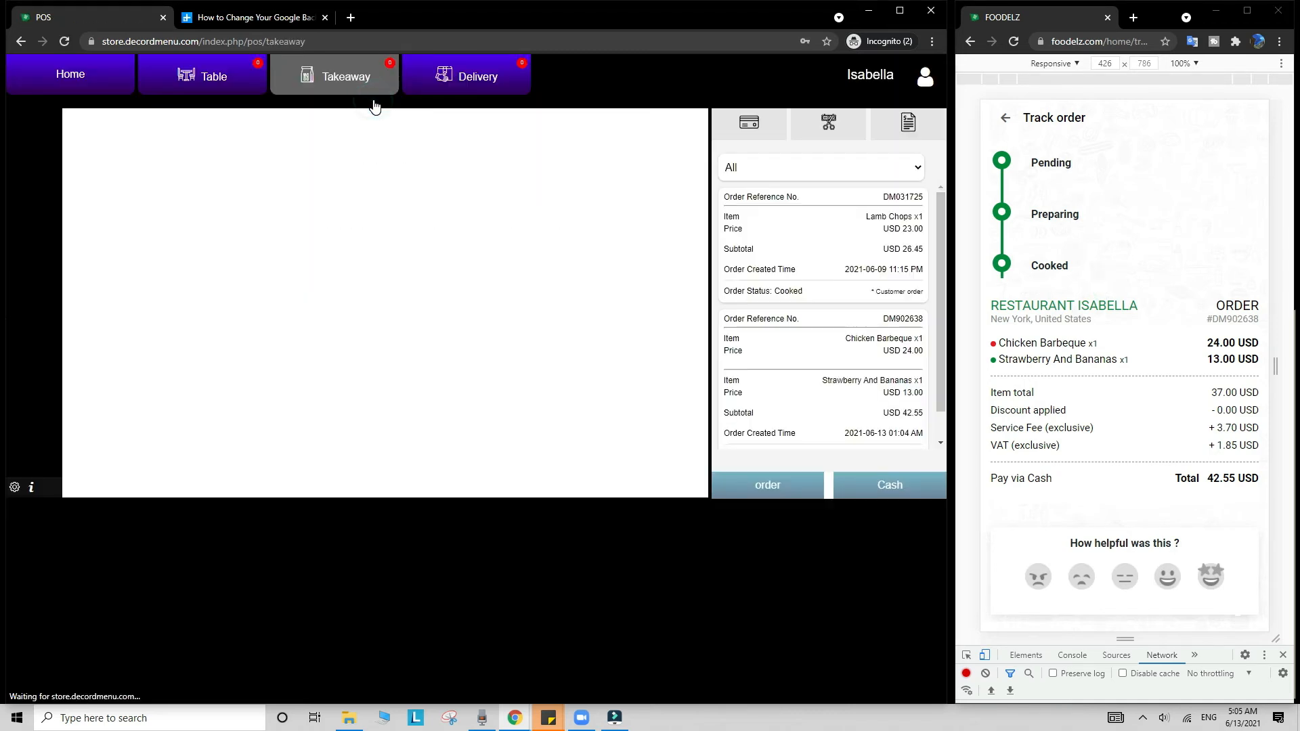
pyautogui.click(811, 391)
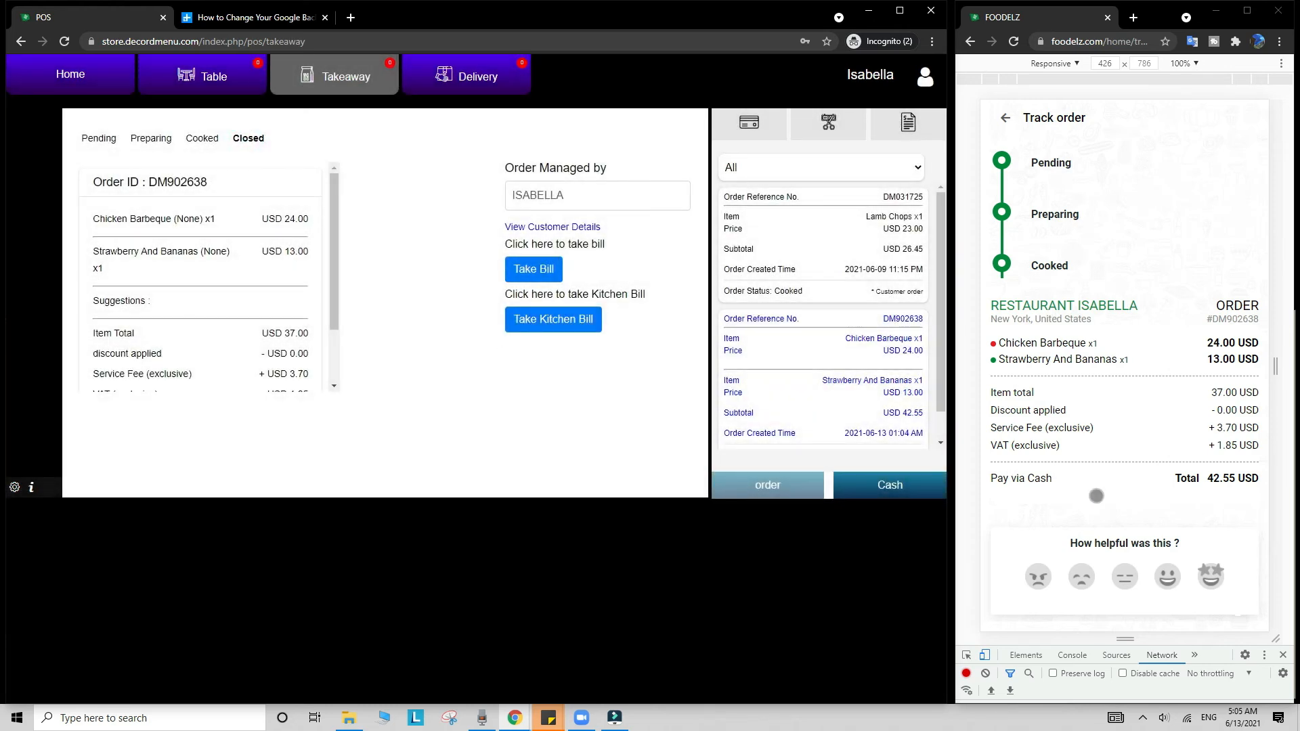
pyautogui.click(1210, 575)
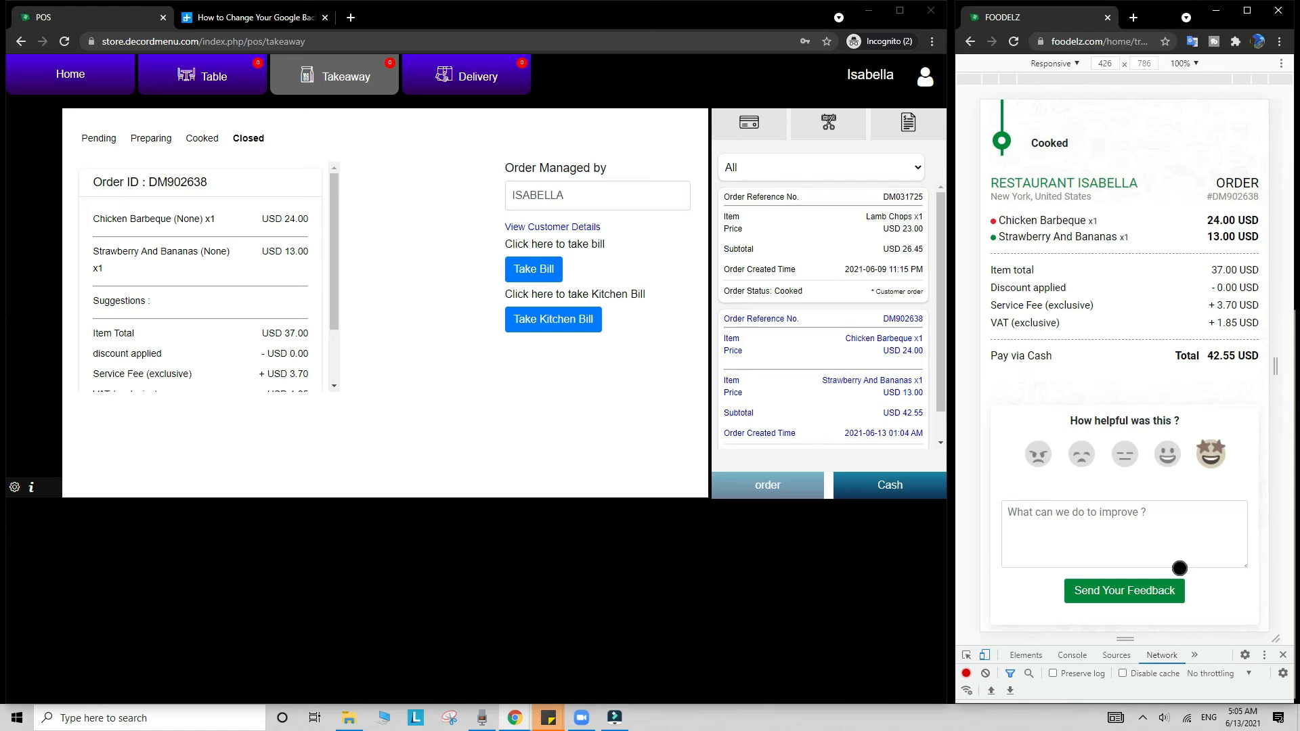
pyautogui.click(1103, 42)
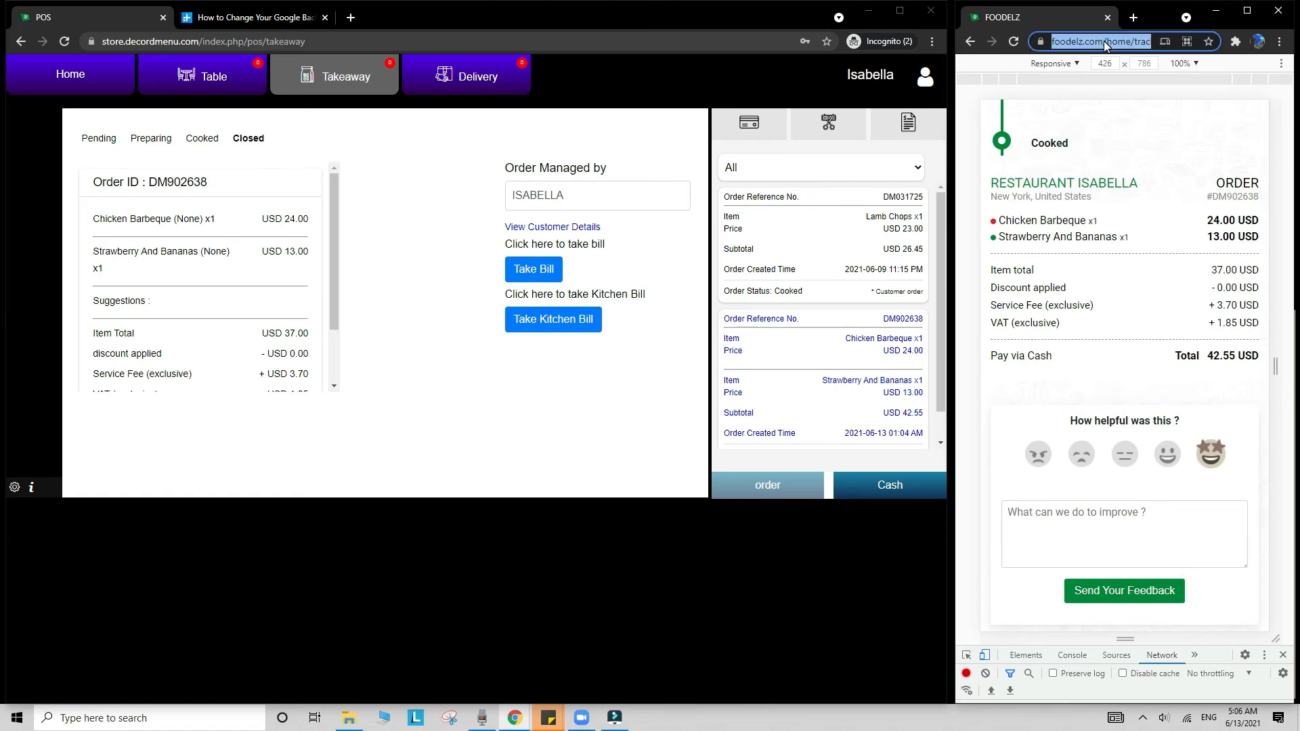
# Step: Reload the menu and start a new delivery address in Miami, placing the map pin
pyautogui.hotkey('ctrl', 'v')
pyautogui.press('Return')
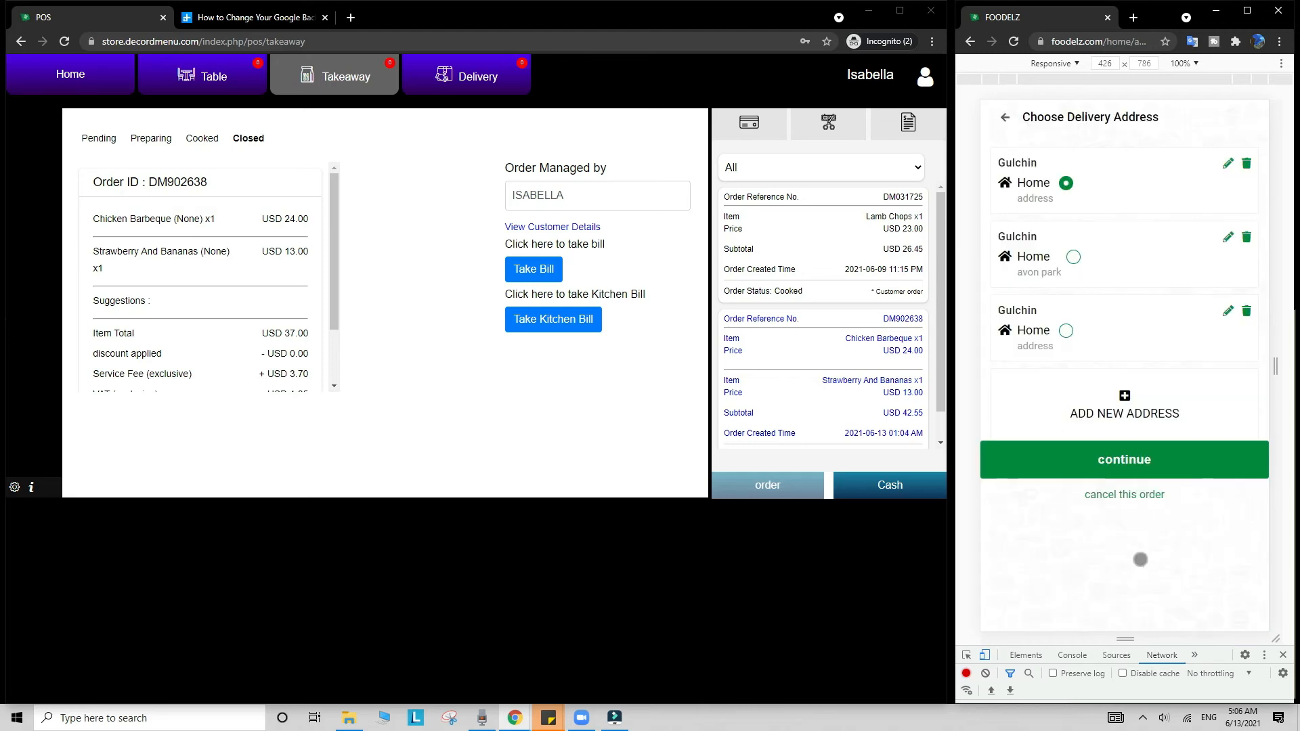
pyautogui.click(1136, 406)
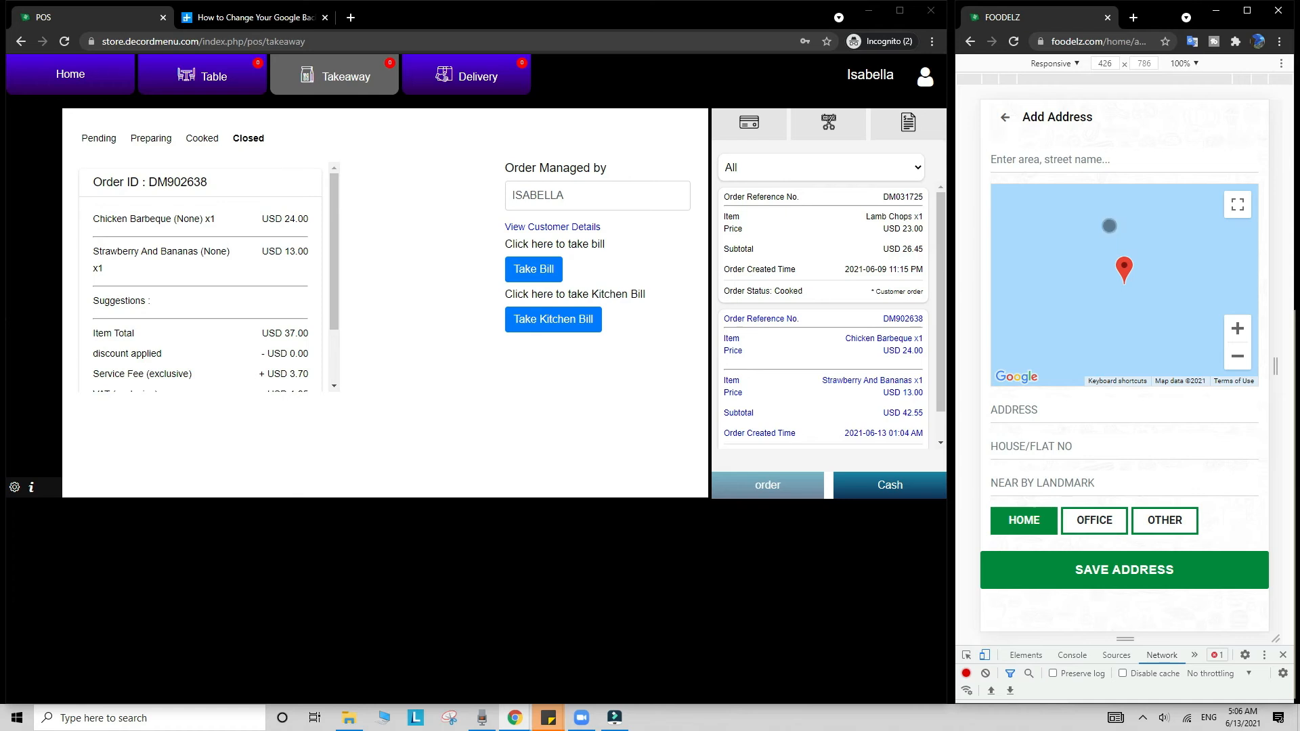
pyautogui.click(1109, 159)
pyautogui.write('miami')
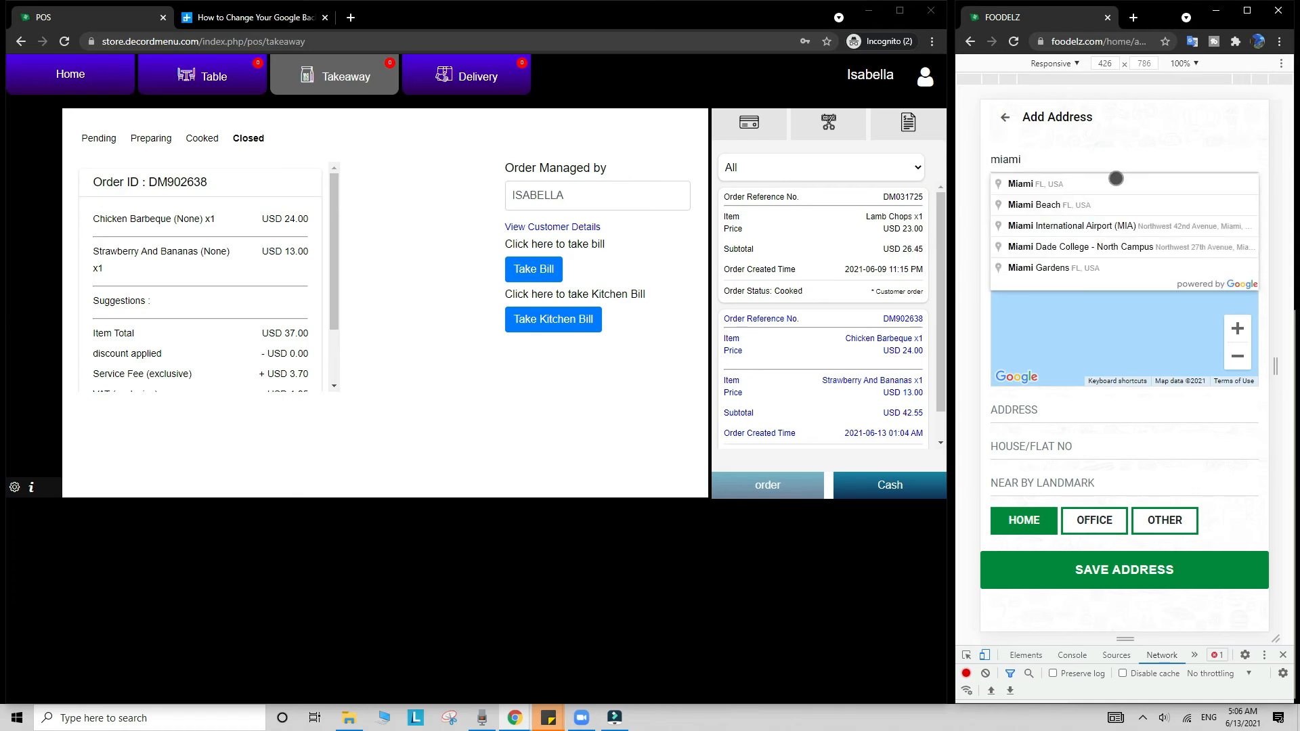
pyautogui.click(1117, 184)
pyautogui.moveTo(1125, 268); pyautogui.dragTo(1216, 280)
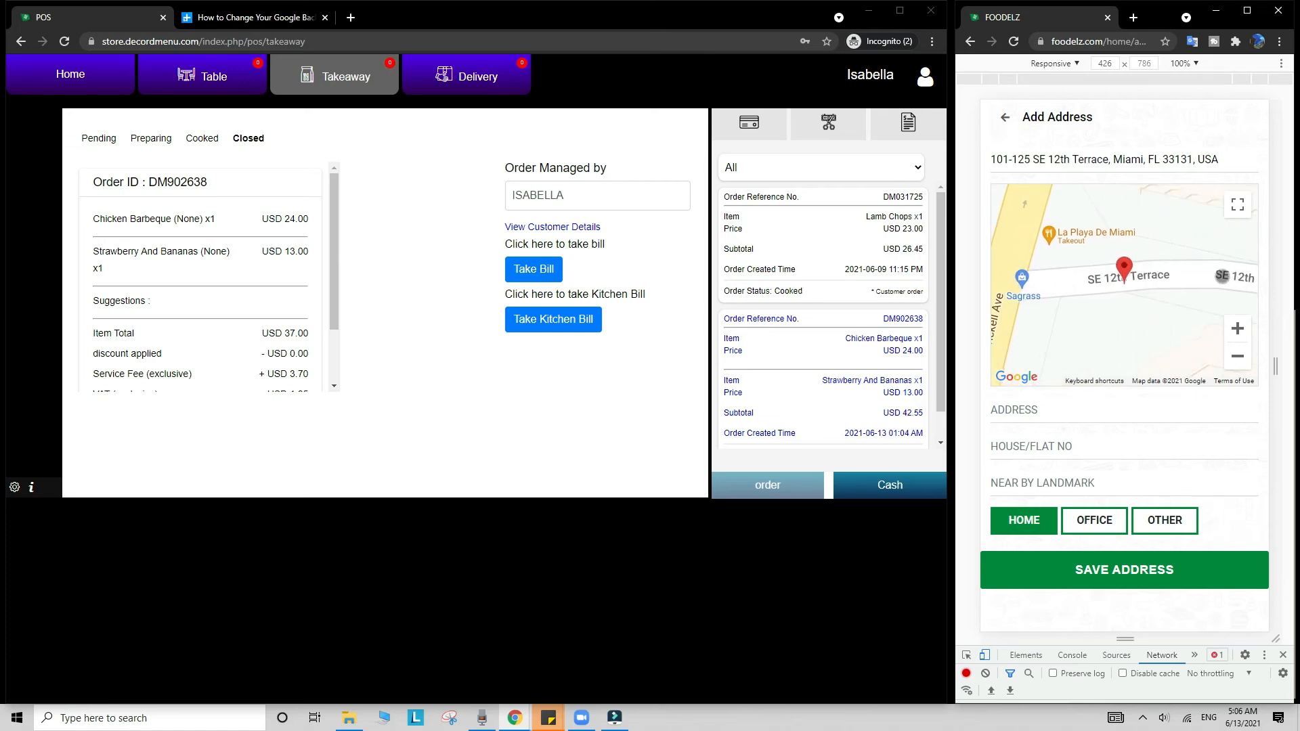
# Step: Enter address 'address', house number 50 and landmark 'near gas station', save it, and continue the order
pyautogui.click(1083, 404)
pyautogui.write('adder')
pyautogui.press('BackSpace')
pyautogui.press('BackSpace')
pyautogui.write('ress')
pyautogui.press('Tab')
pyautogui.write('50')
pyautogui.press('Tab')
pyautogui.write('near gas station')
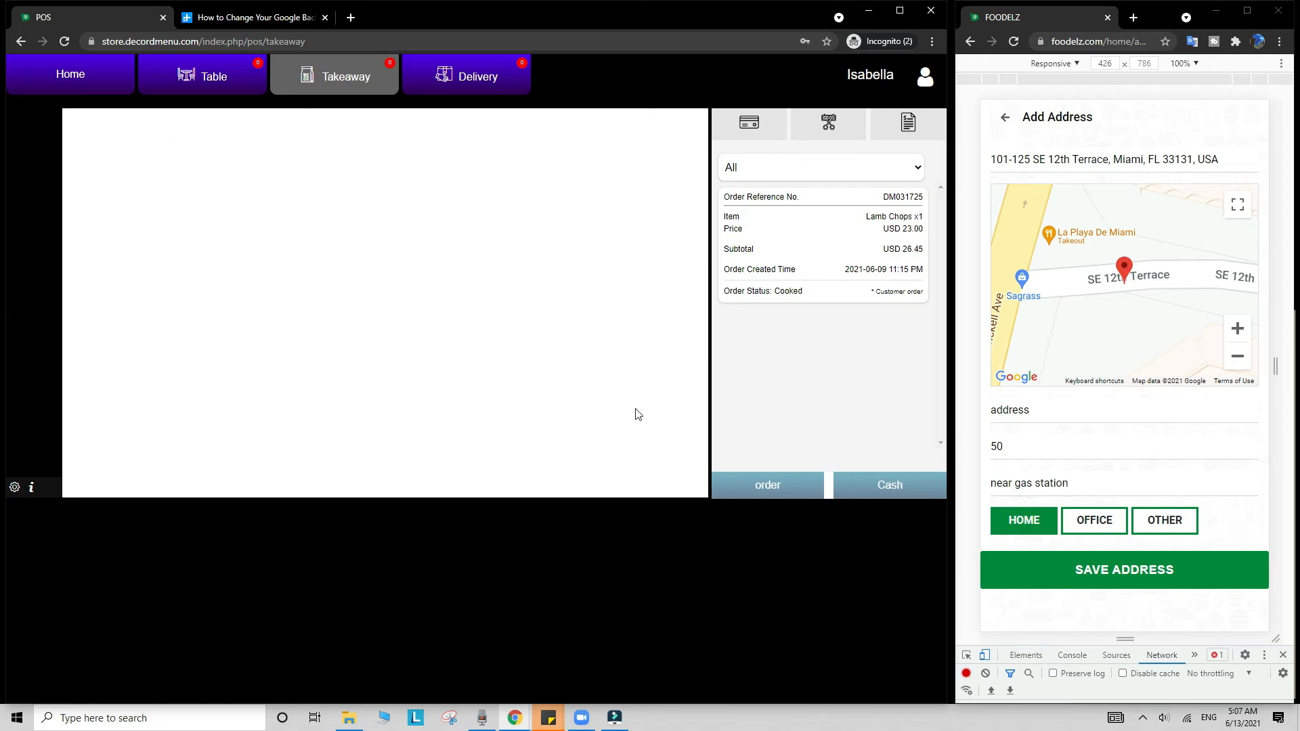
pyautogui.click(1106, 570)
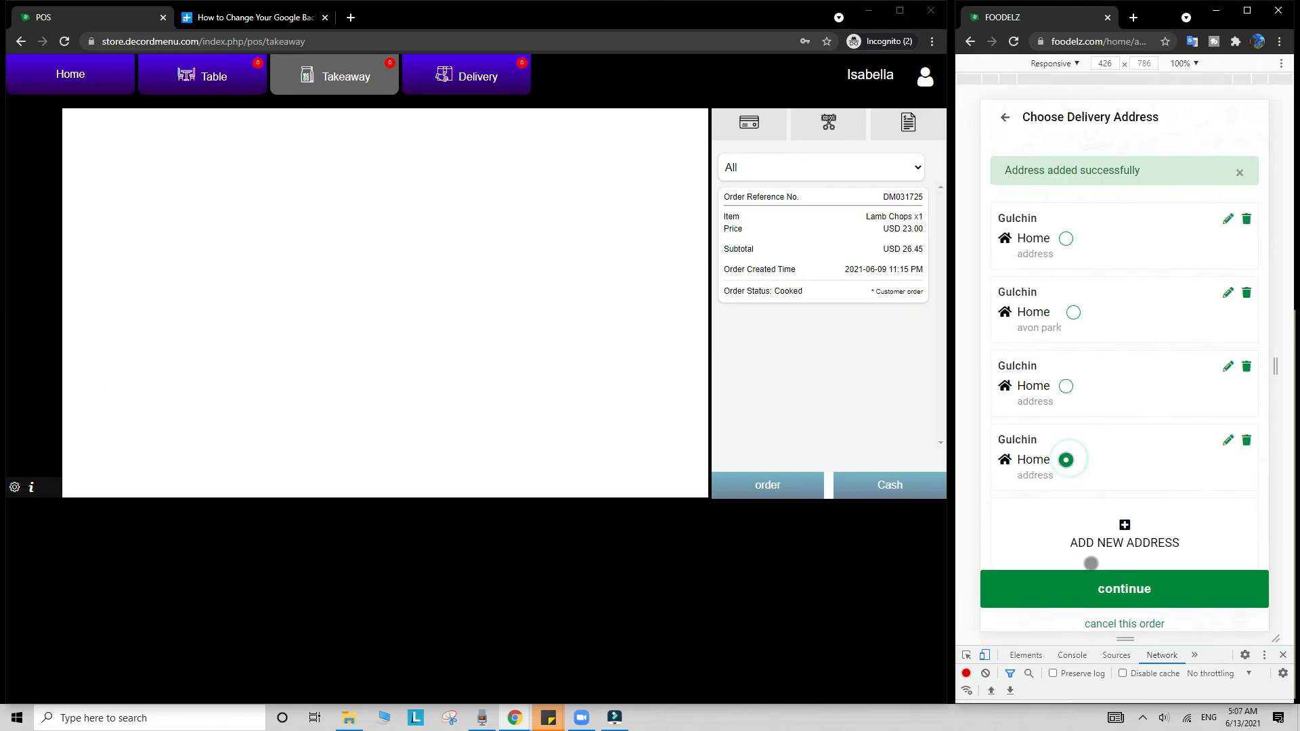
pyautogui.click(1099, 588)
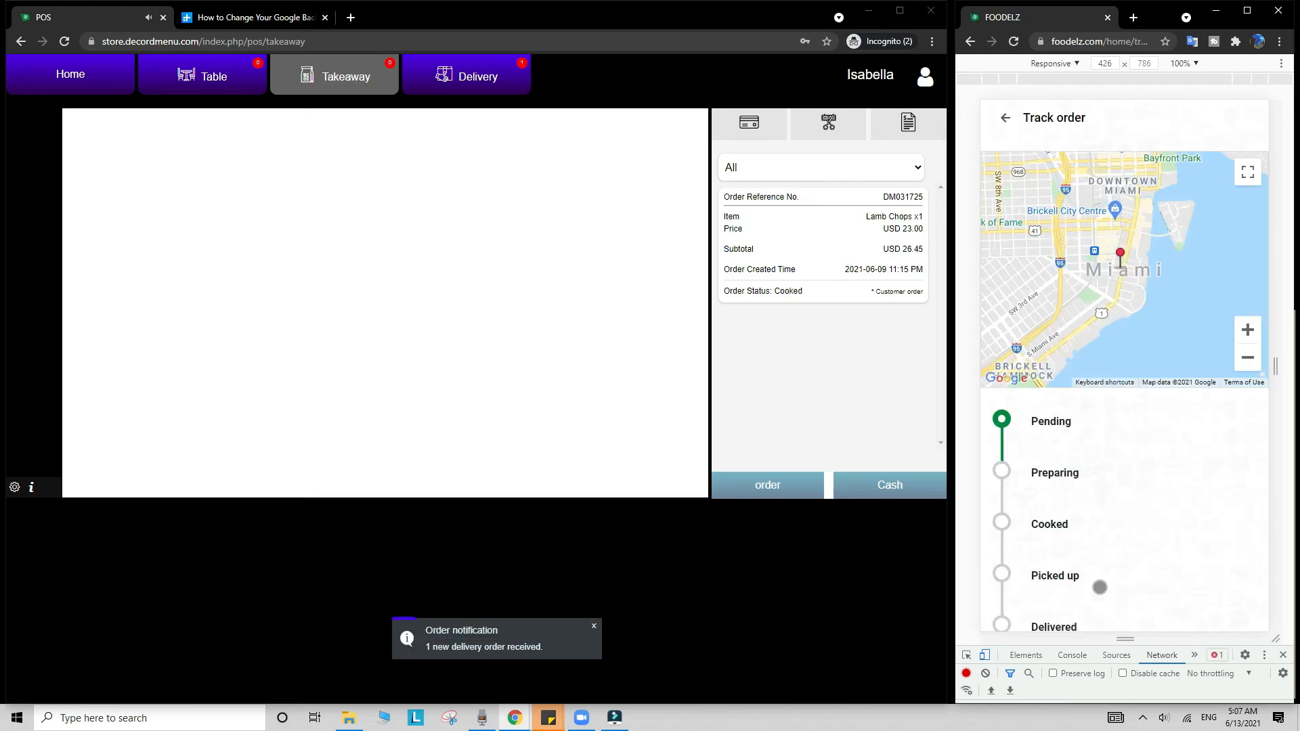
# Step: Open the new delivery order, mark it Preparing then Cooked, and return to the POS Home screen
pyautogui.click(473, 74)
pyautogui.click(772, 334)
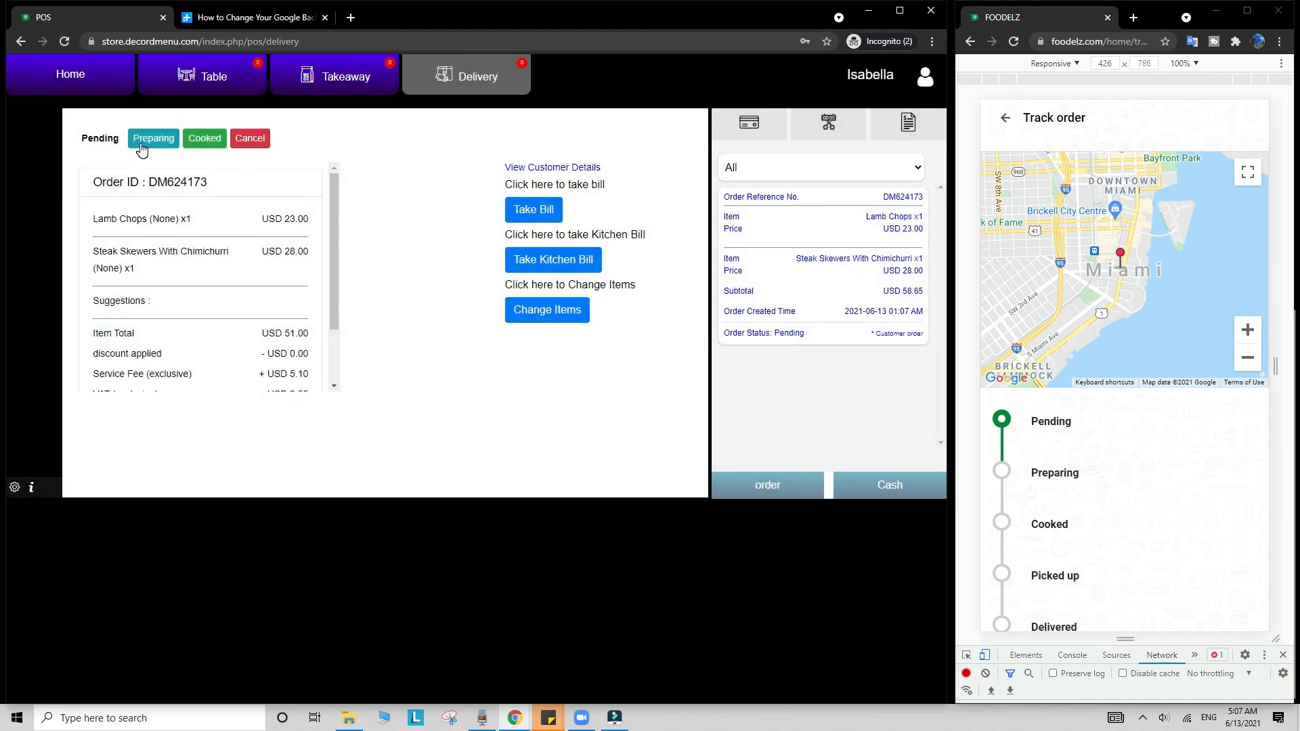
pyautogui.click(142, 147)
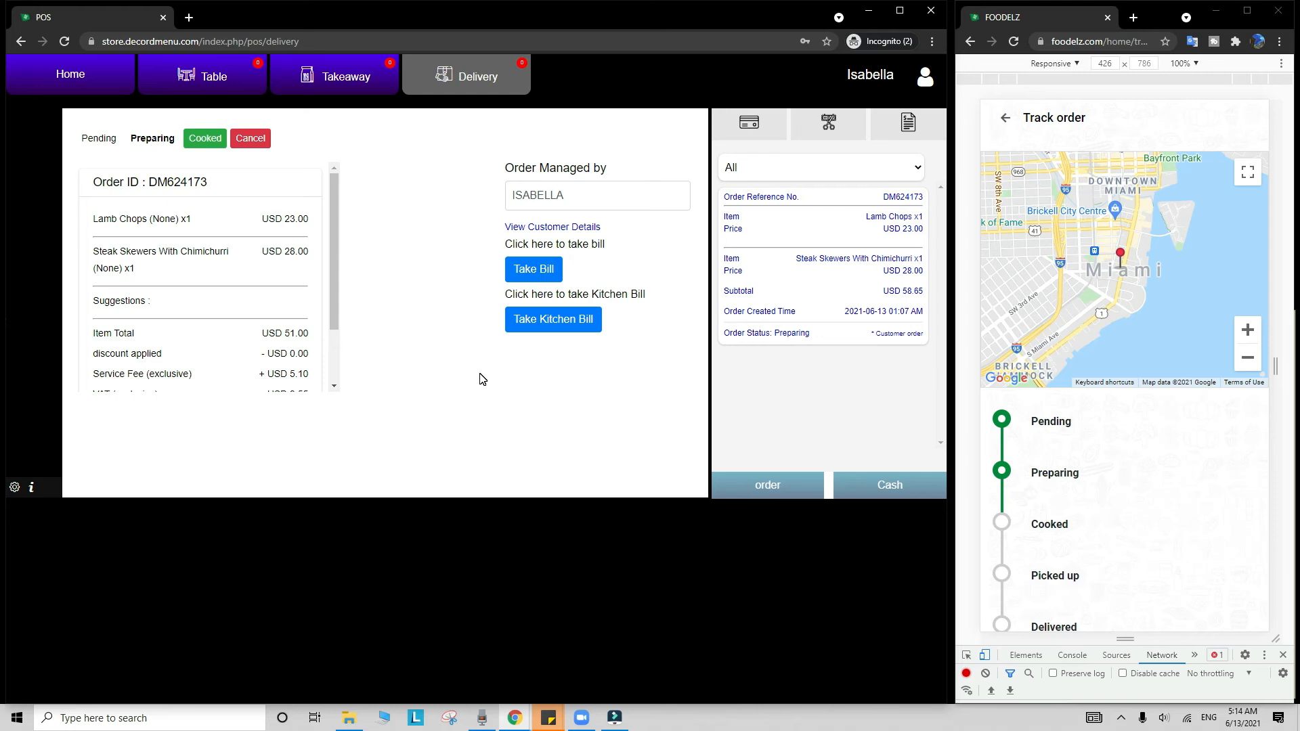
pyautogui.click(212, 147)
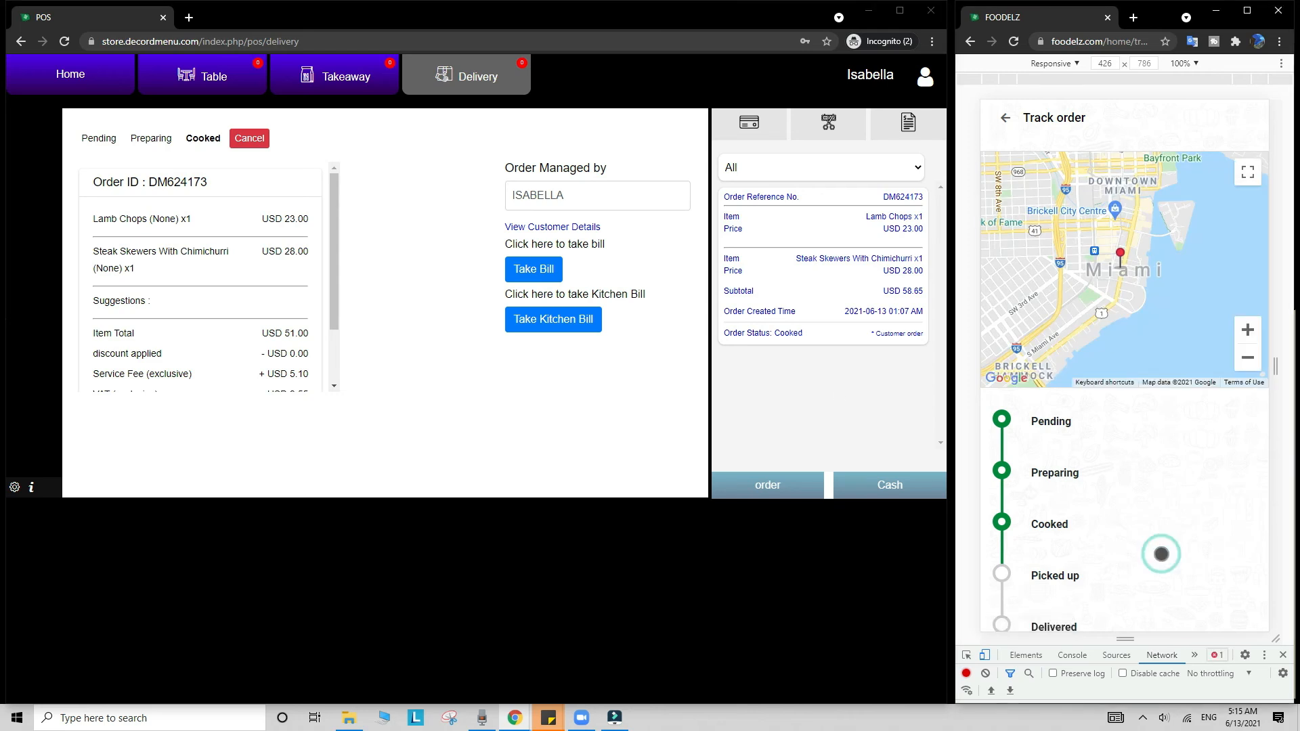
pyautogui.scroll(-3, 1161, 554)
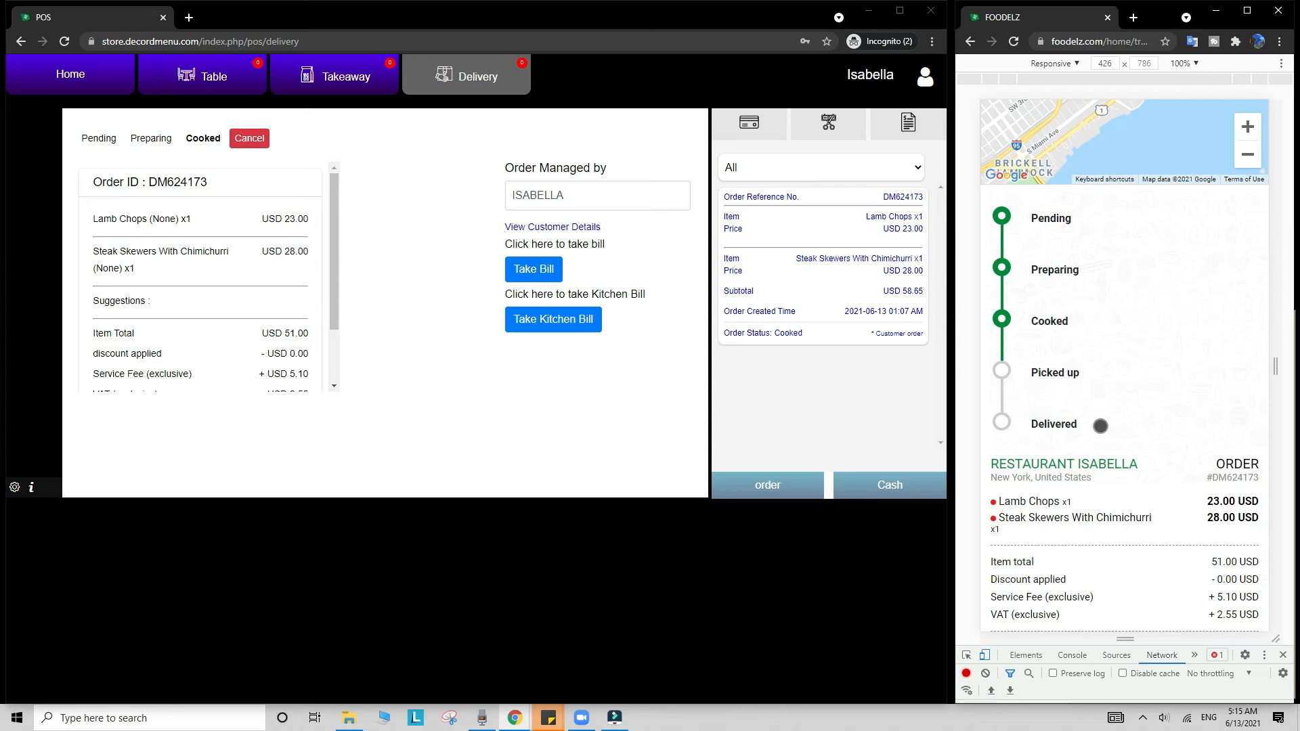
pyautogui.click(93, 70)
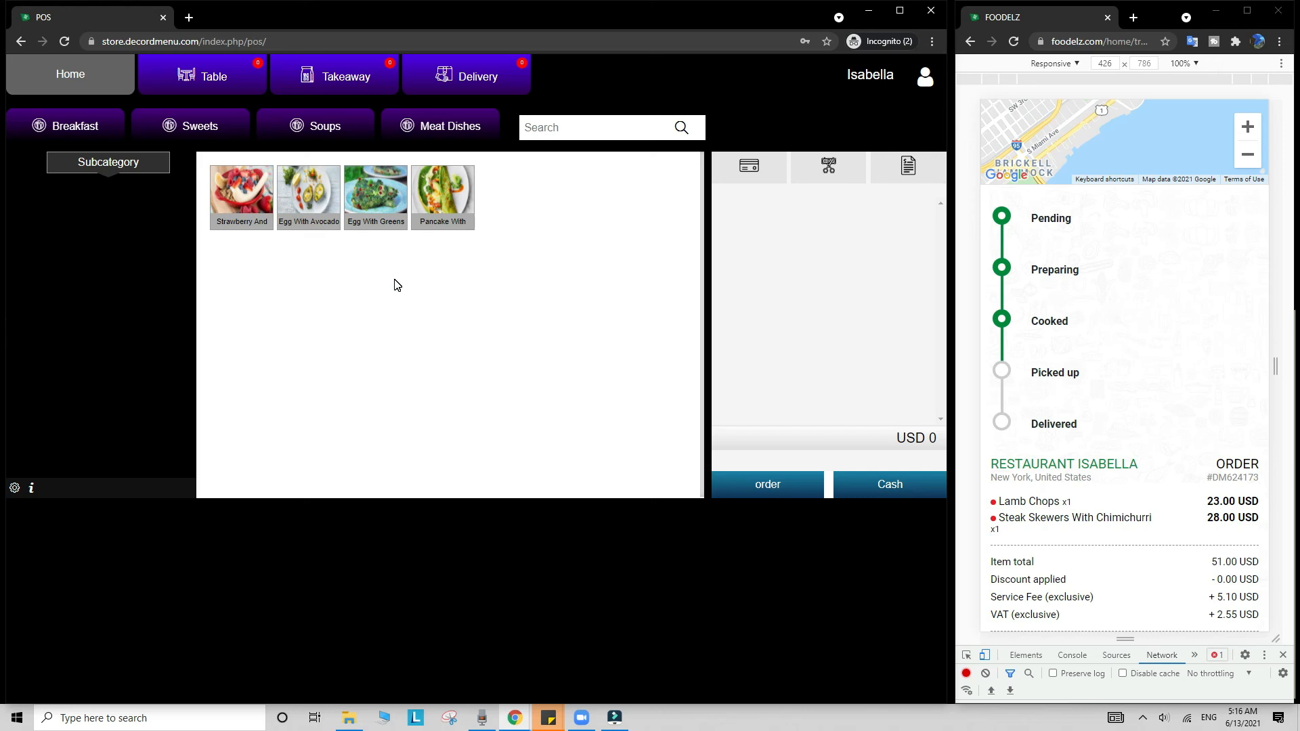
# Step: Switch through the POS Table, Takeaway and Delivery views
pyautogui.click(226, 81)
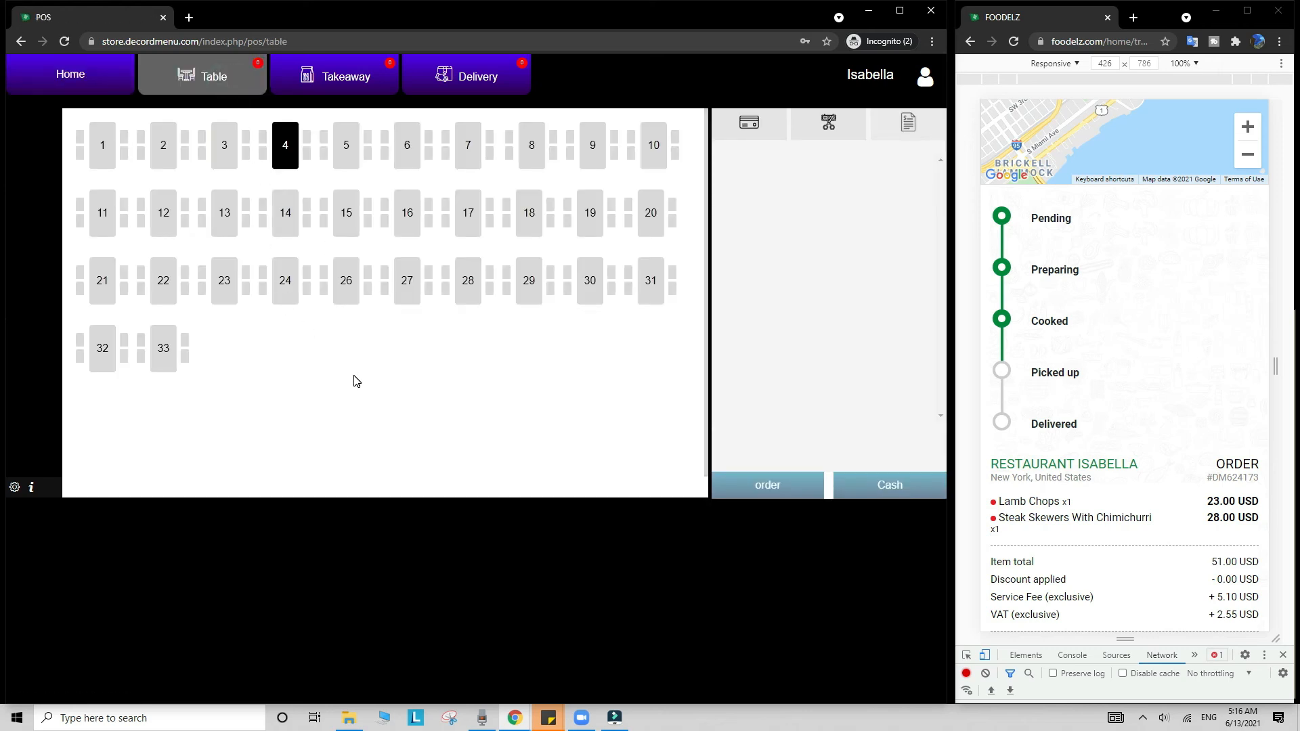
pyautogui.click(341, 85)
pyautogui.click(456, 76)
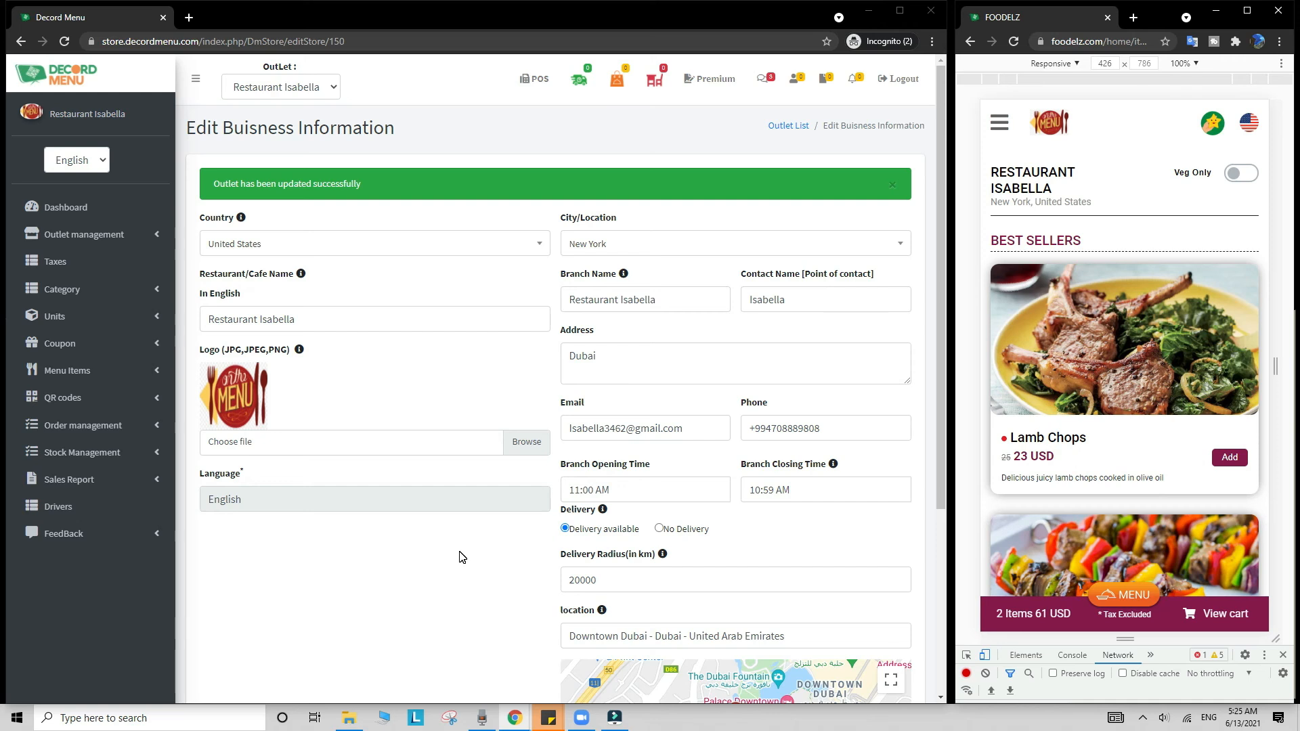
pyautogui.click(191, 18)
# Step: Load decordmenu.com and open the POS Pricing plans page from the Pricing menu
pyautogui.write('dec')
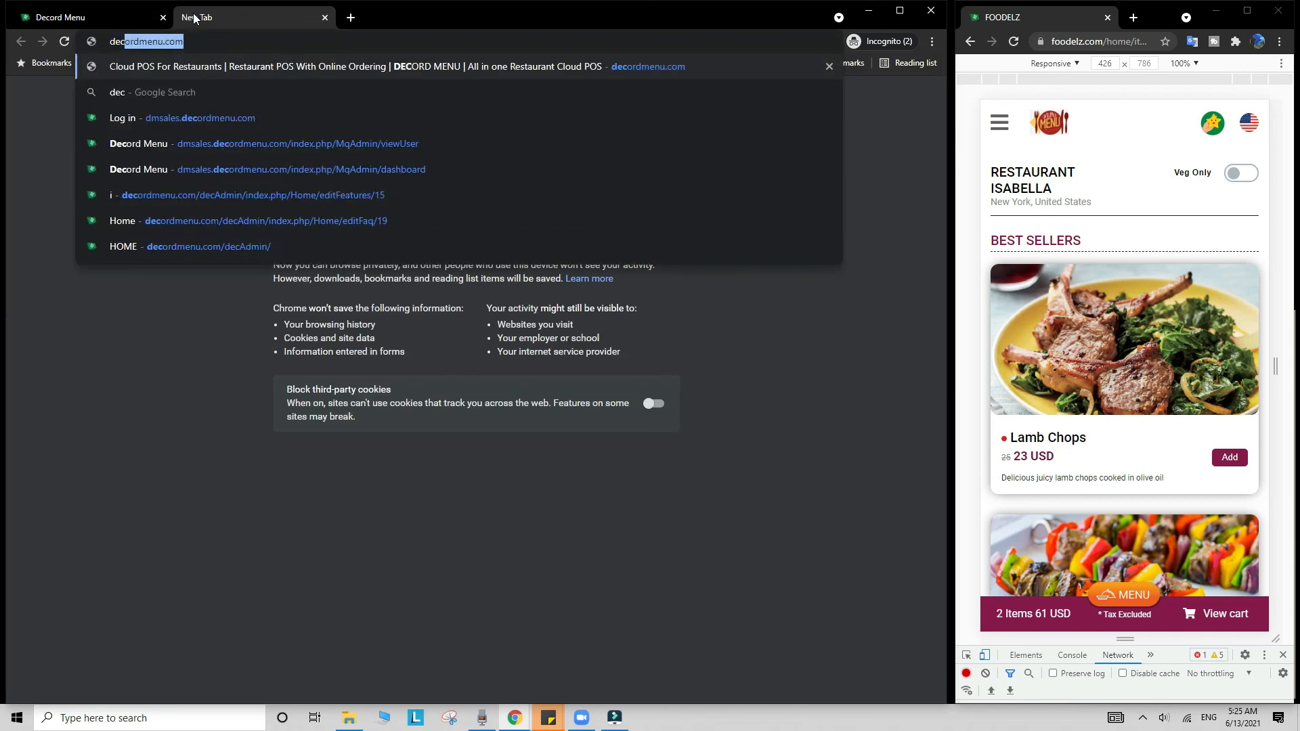
pyautogui.press('Return')
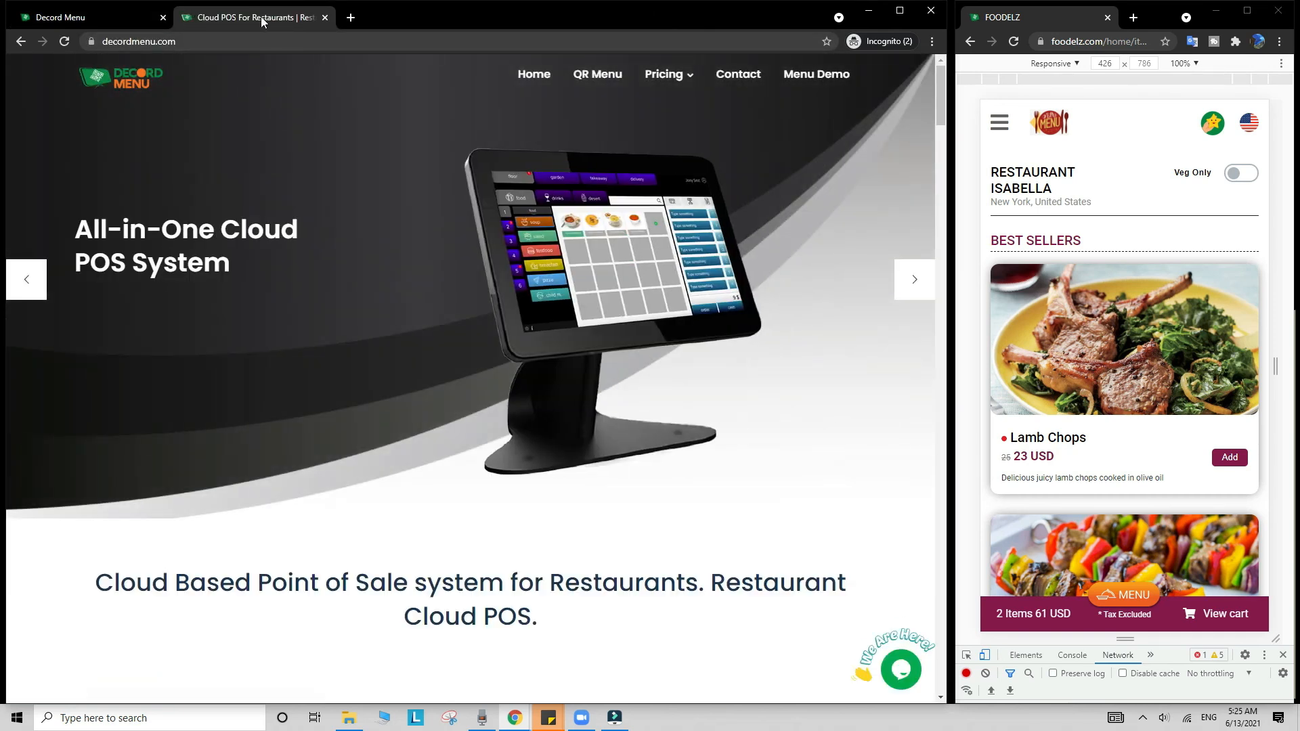
pyautogui.moveTo(666, 74)
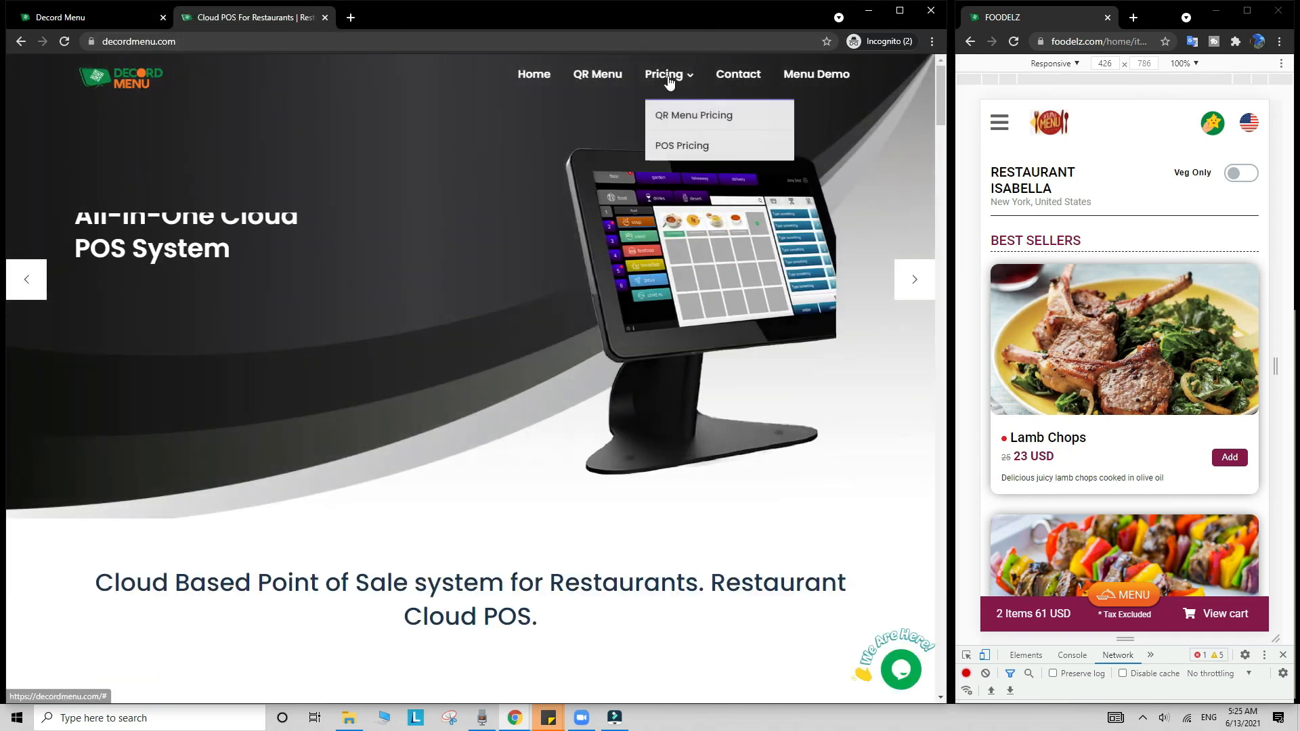
pyautogui.click(692, 146)
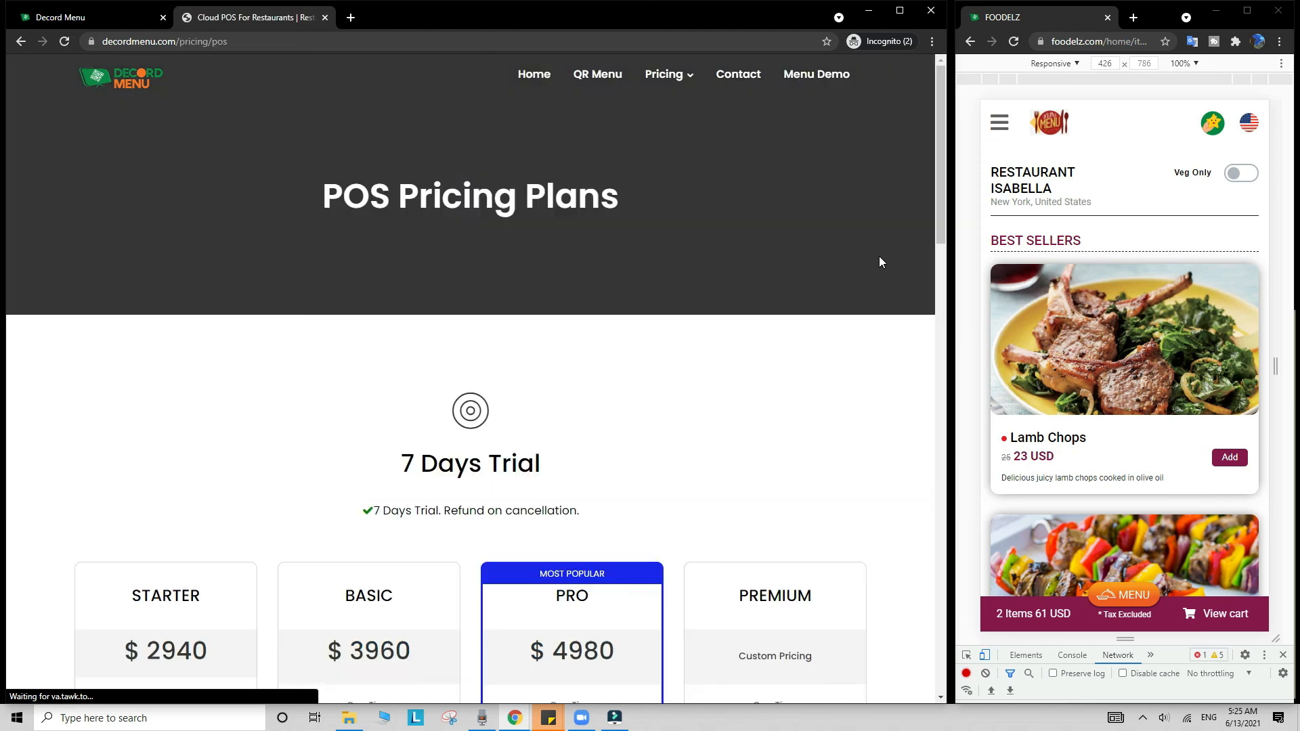
pyautogui.scroll(-7, 879, 256)
pyautogui.scroll(1, 877, 273)
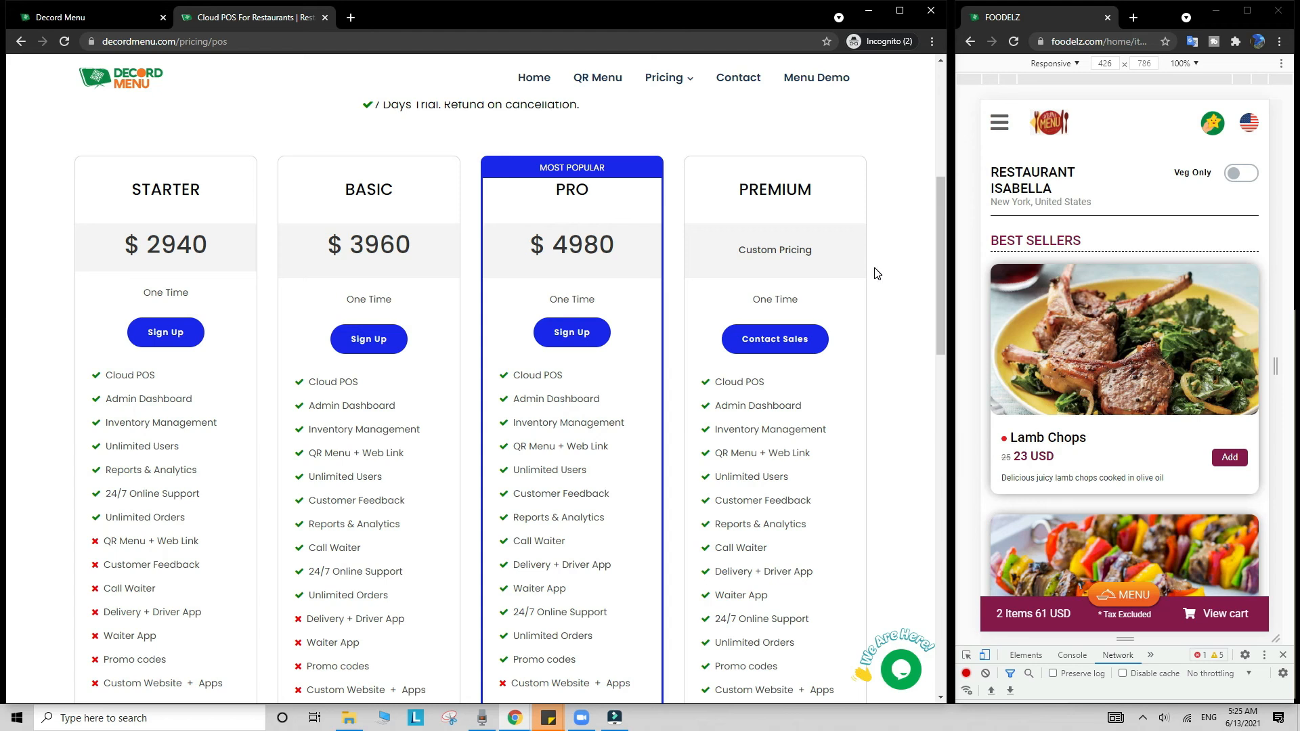
# Step: Highlight the plan names and STARTER's Cloud POS, Admin Dashboard, Inventory Management, Unlimited Users and 24/7 Online Support features
pyautogui.moveTo(127, 183); pyautogui.dragTo(399, 191)
pyautogui.moveTo(538, 192); pyautogui.dragTo(635, 194)
pyautogui.click(406, 203)
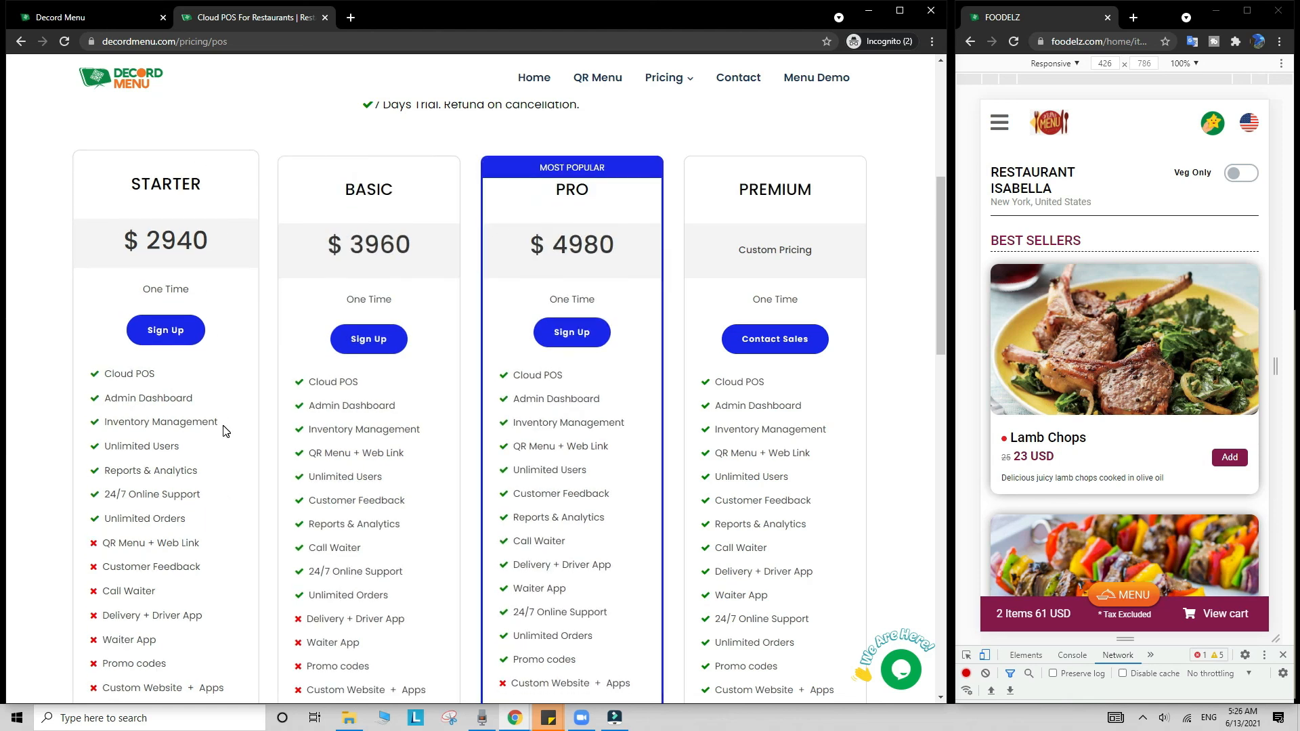
pyautogui.click(103, 377)
pyautogui.moveTo(103, 376); pyautogui.dragTo(177, 377)
pyautogui.moveTo(105, 398); pyautogui.dragTo(228, 397)
pyautogui.moveTo(105, 422); pyautogui.dragTo(237, 425)
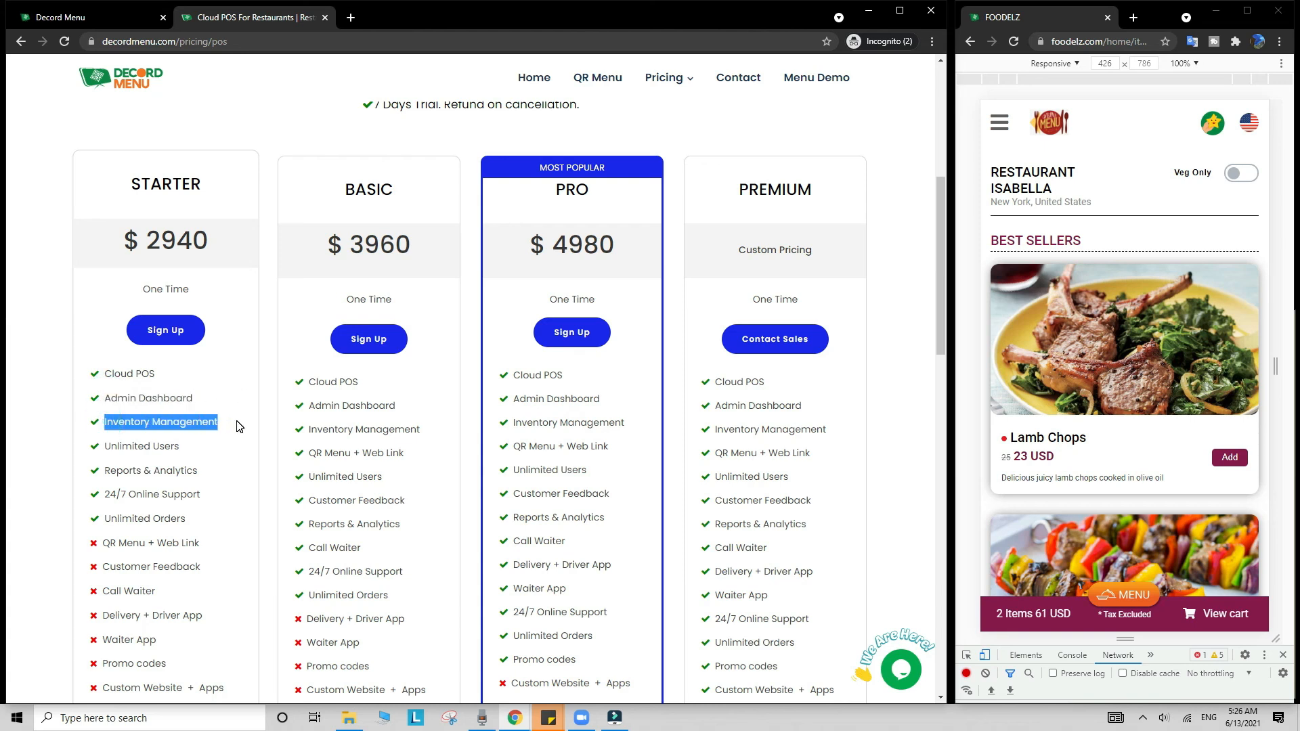
pyautogui.click(237, 425)
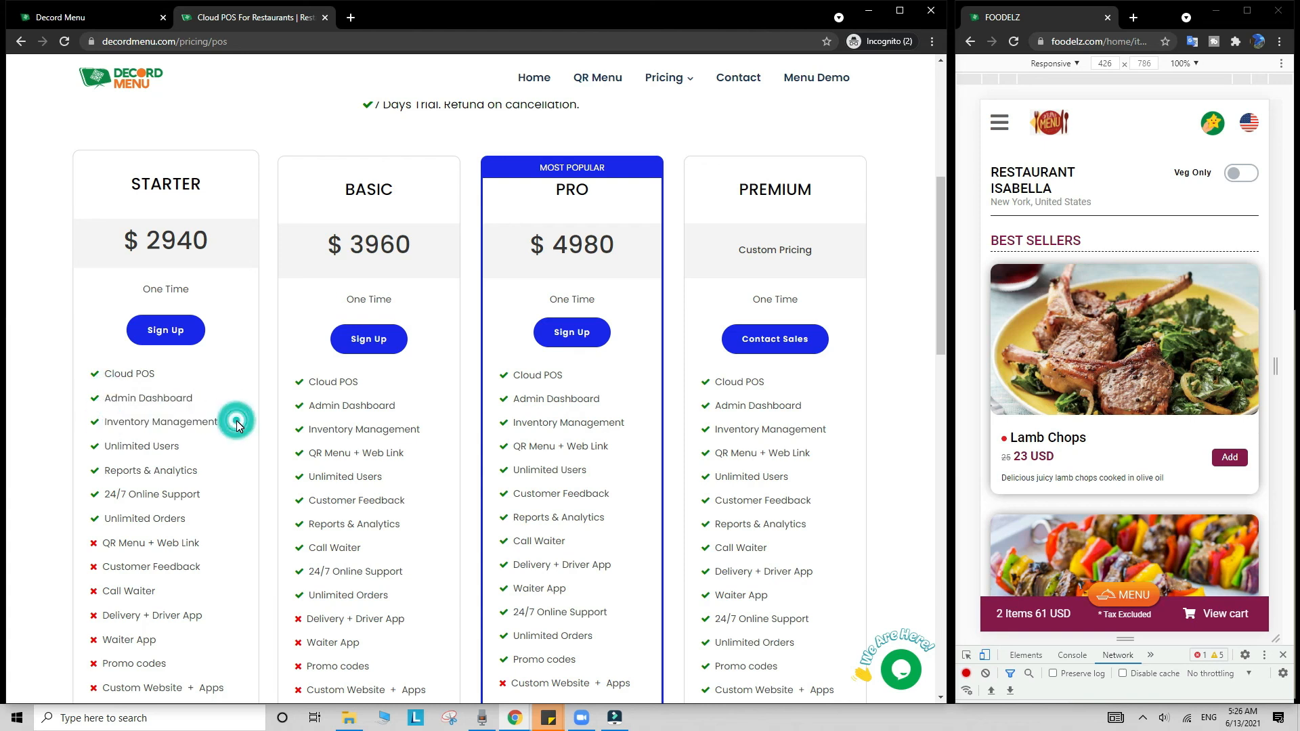
pyautogui.moveTo(203, 447); pyautogui.dragTo(104, 447)
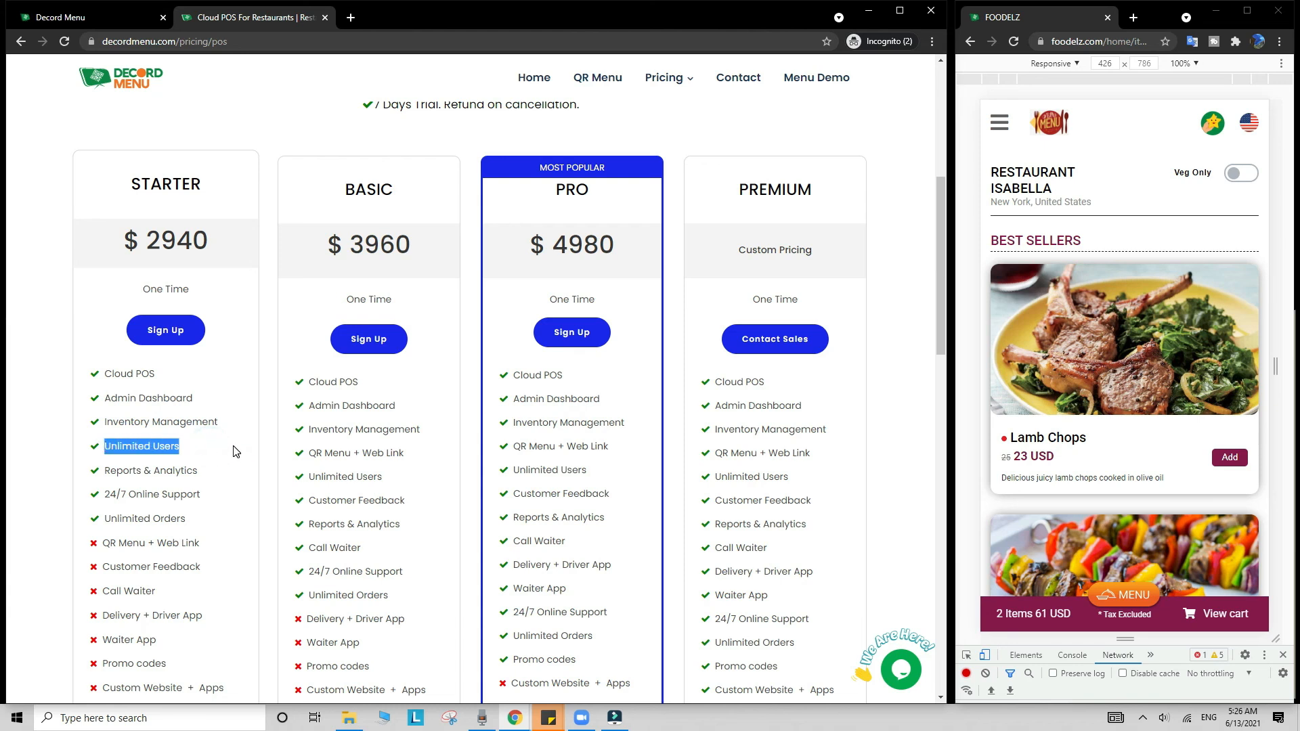
pyautogui.moveTo(241, 493); pyautogui.dragTo(96, 499)
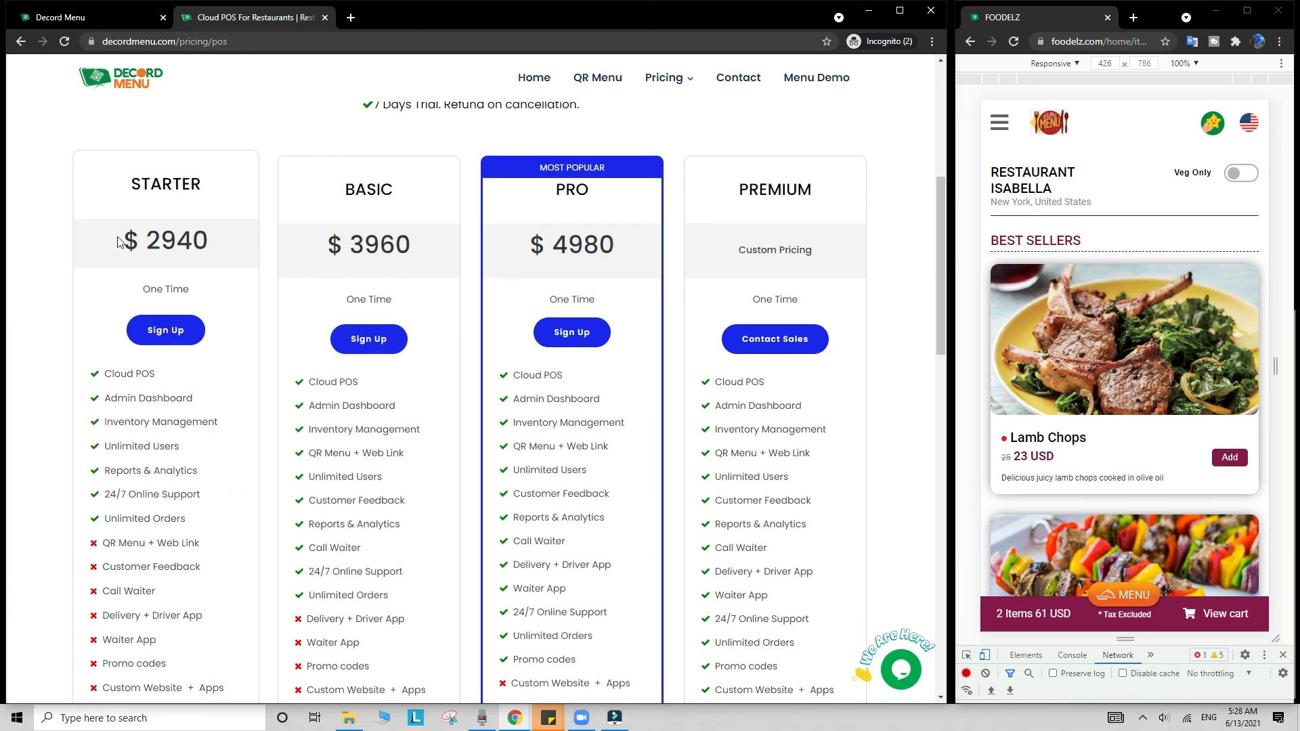
# Step: Highlight the STARTER price $2940, the BASIC plan name and its QR Menu + Web Link feature
pyautogui.click(120, 238)
pyautogui.moveTo(141, 238); pyautogui.dragTo(221, 241)
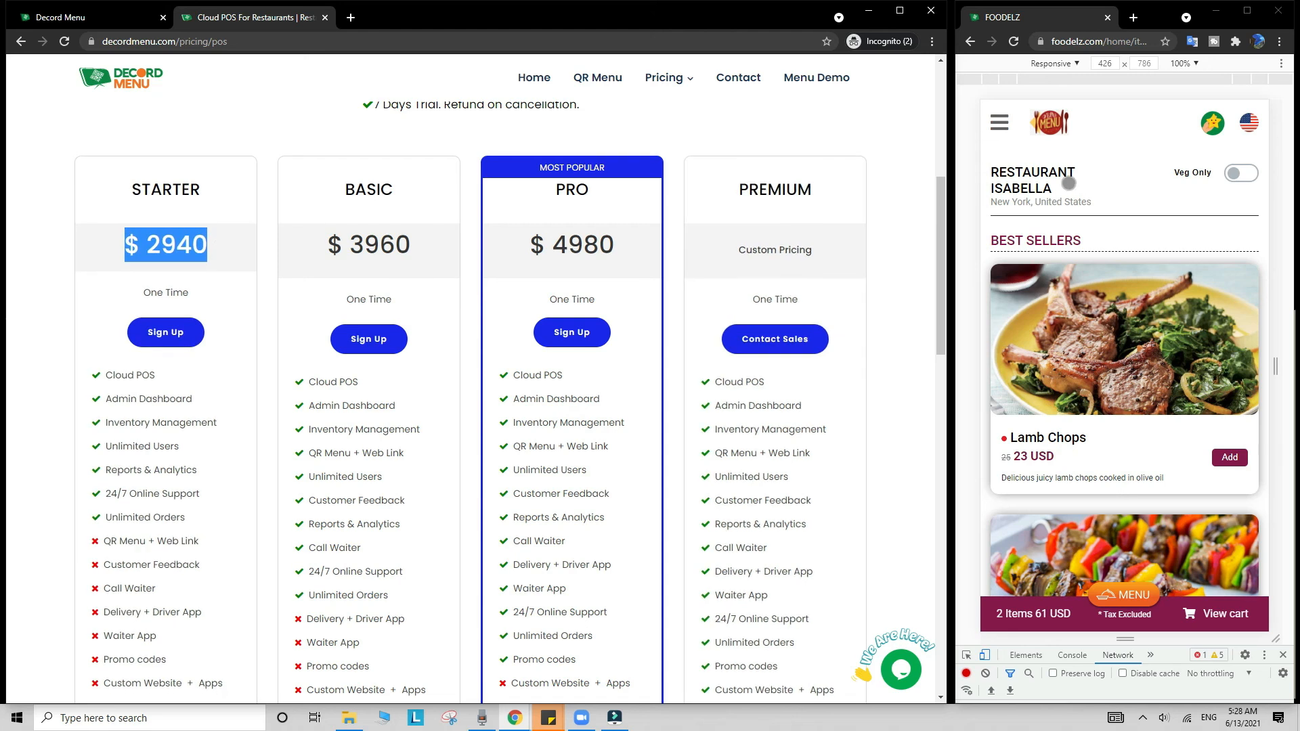
pyautogui.moveTo(315, 188); pyautogui.dragTo(424, 195)
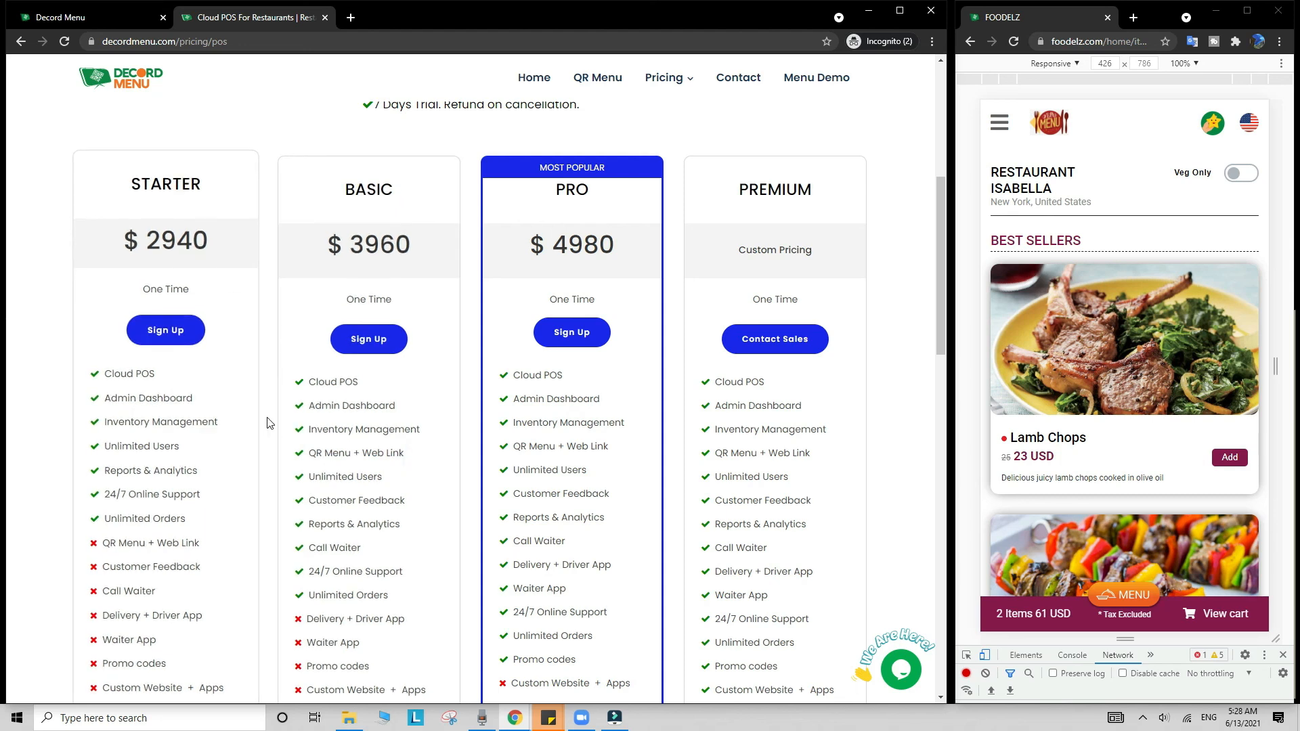
pyautogui.moveTo(289, 451); pyautogui.dragTo(429, 460)
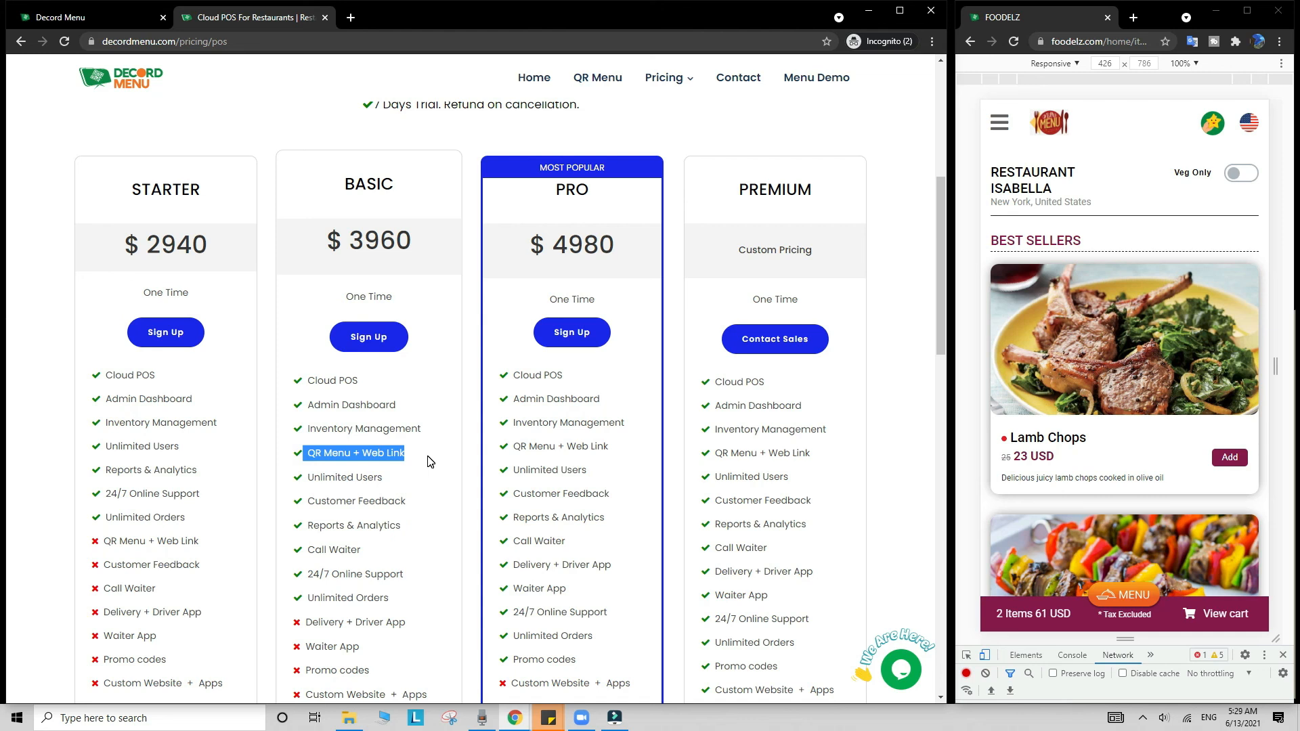
pyautogui.click(427, 461)
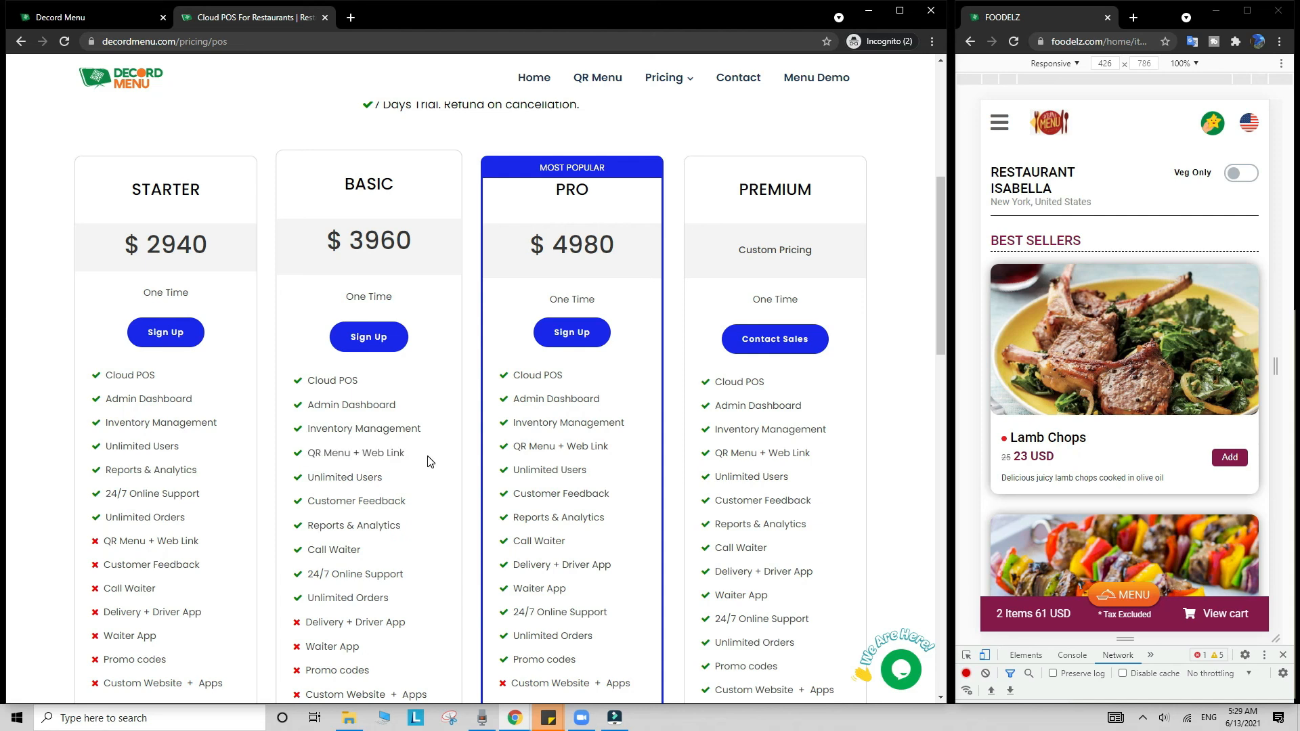
pyautogui.moveTo(546, 189); pyautogui.dragTo(608, 189)
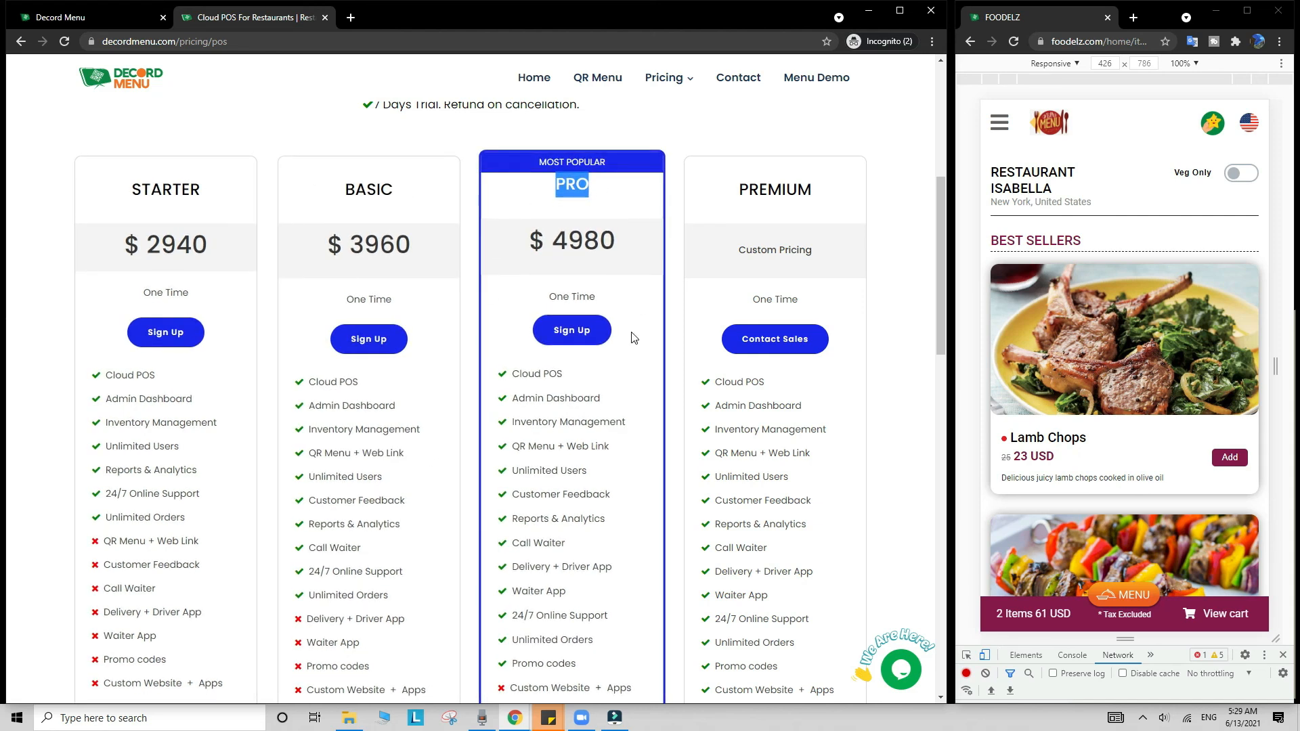
pyautogui.scroll(-1, 630, 336)
pyautogui.click(521, 381)
pyautogui.moveTo(512, 379); pyautogui.dragTo(605, 379)
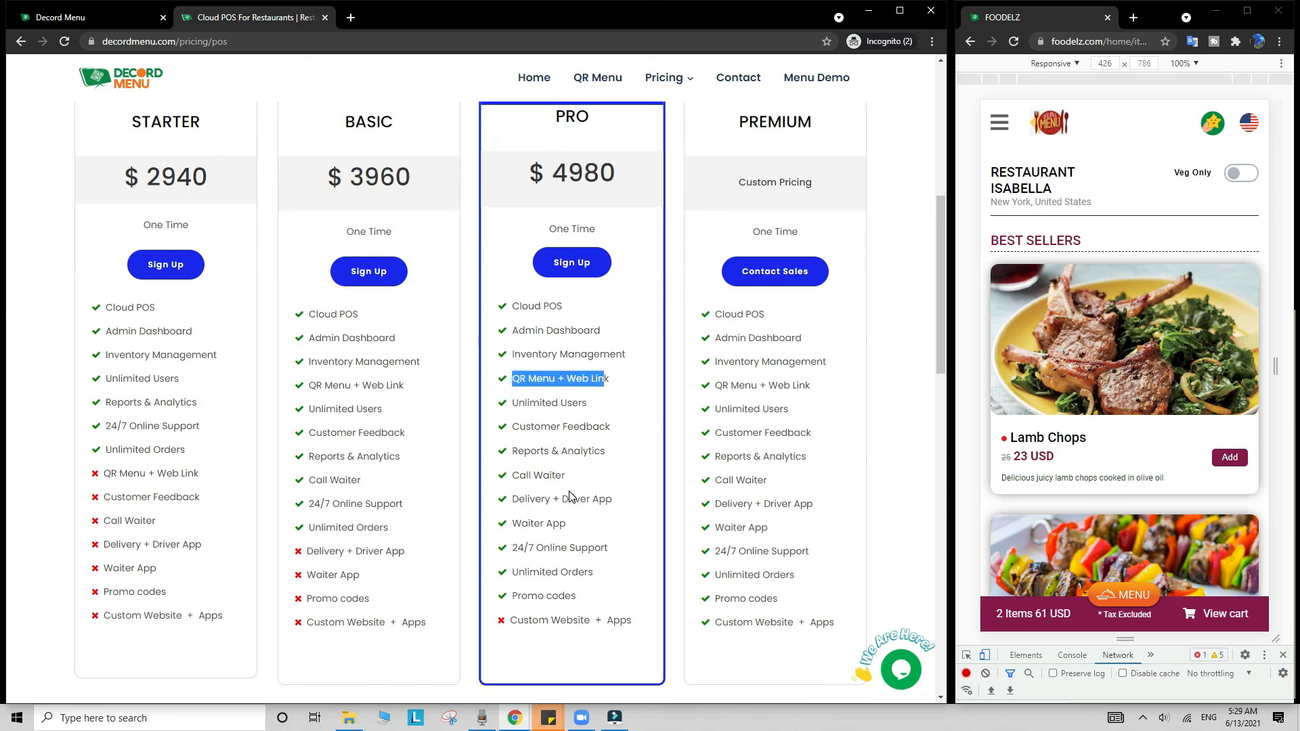
pyautogui.moveTo(551, 499); pyautogui.dragTo(623, 504)
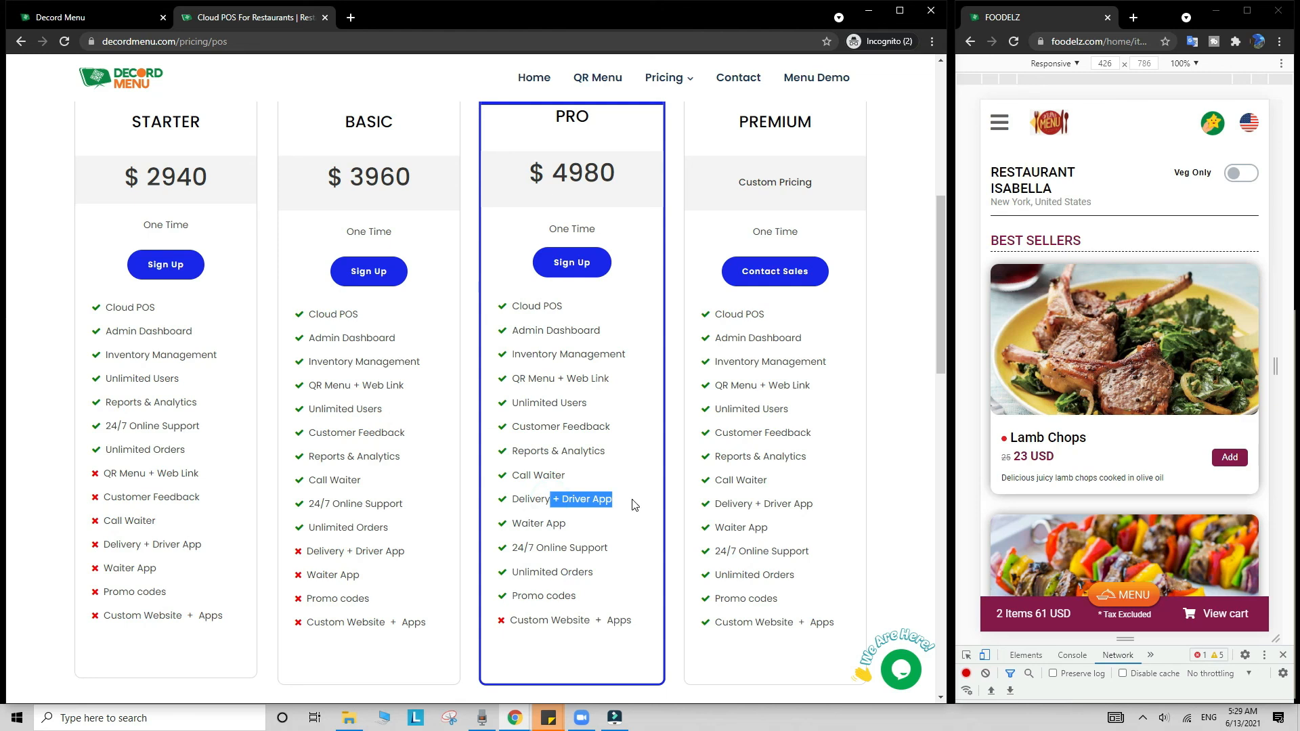
pyautogui.click(601, 524)
pyautogui.moveTo(599, 528); pyautogui.dragTo(512, 528)
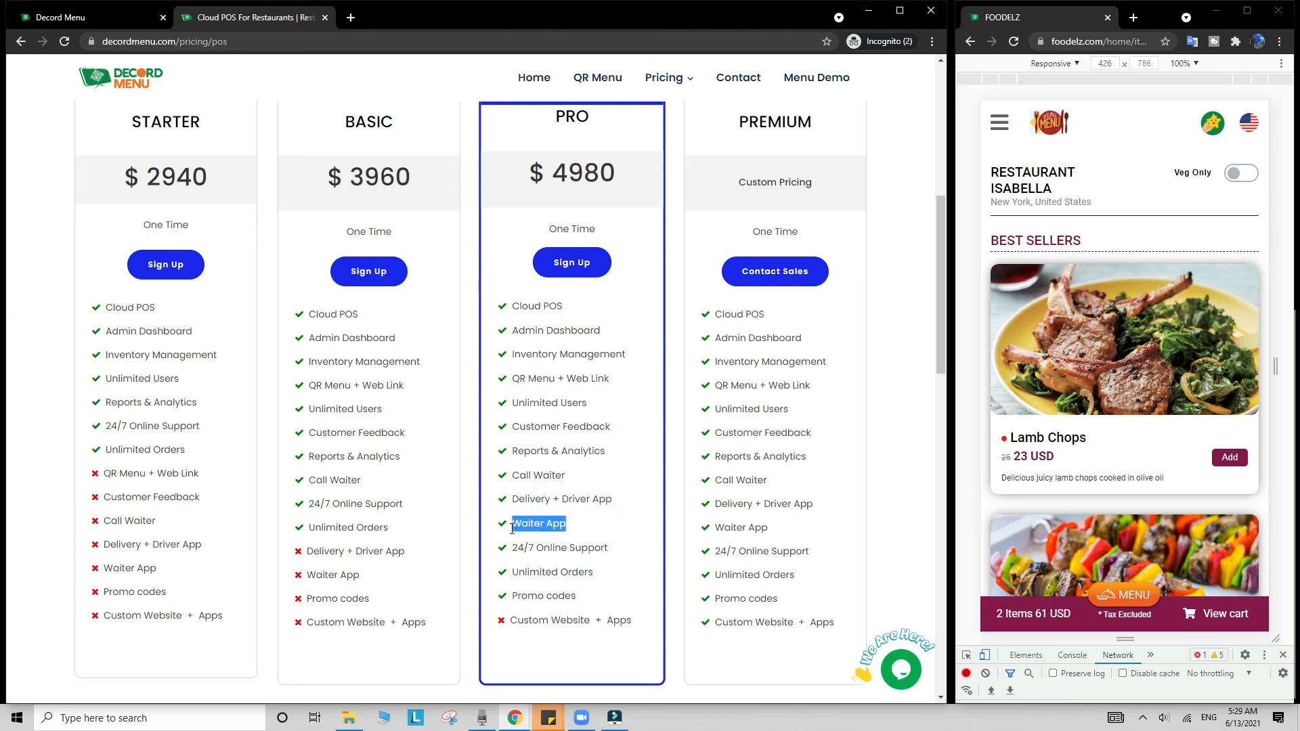
pyautogui.click(622, 525)
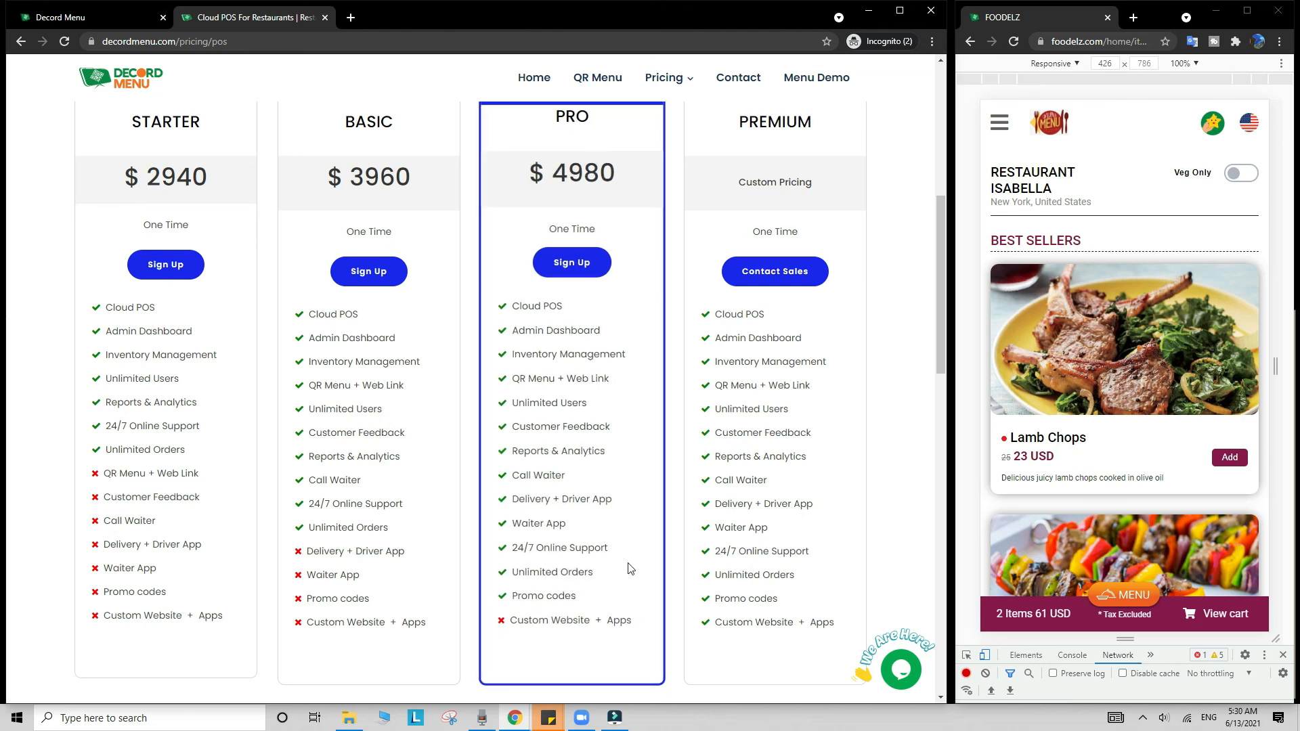
pyautogui.scroll(3, 630, 592)
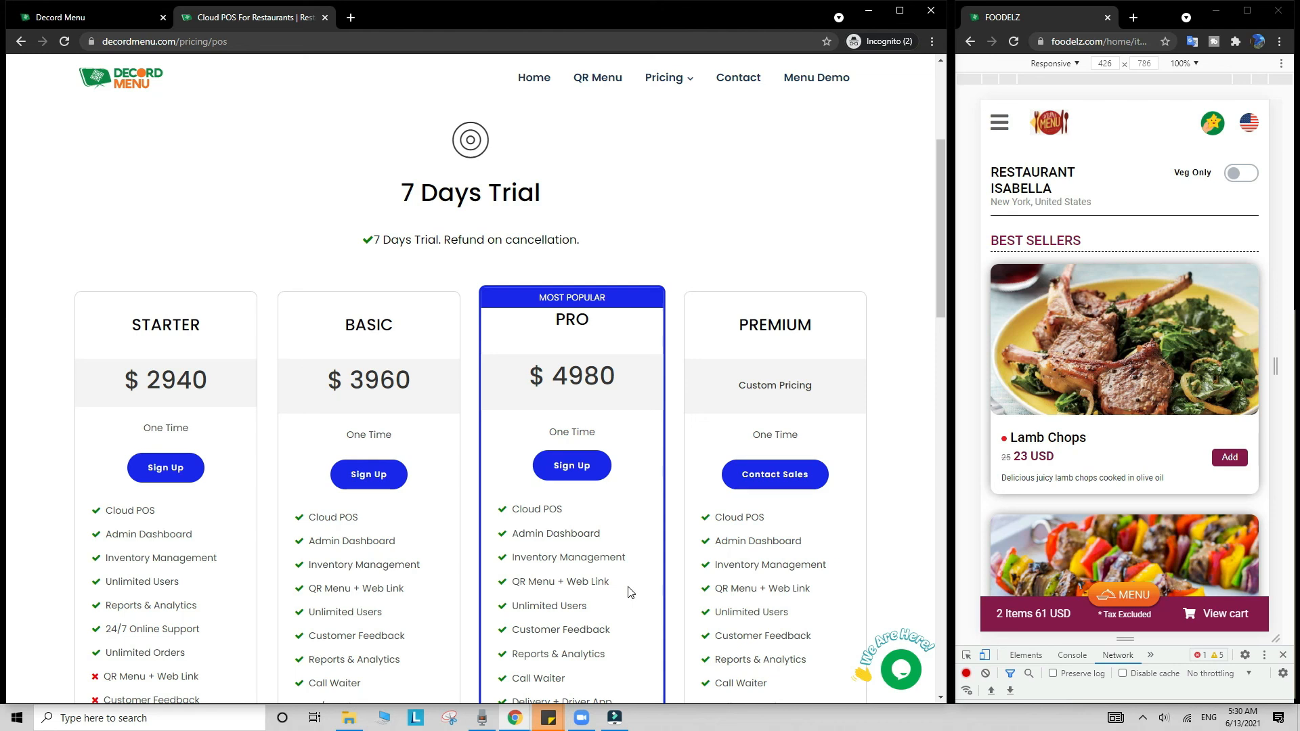